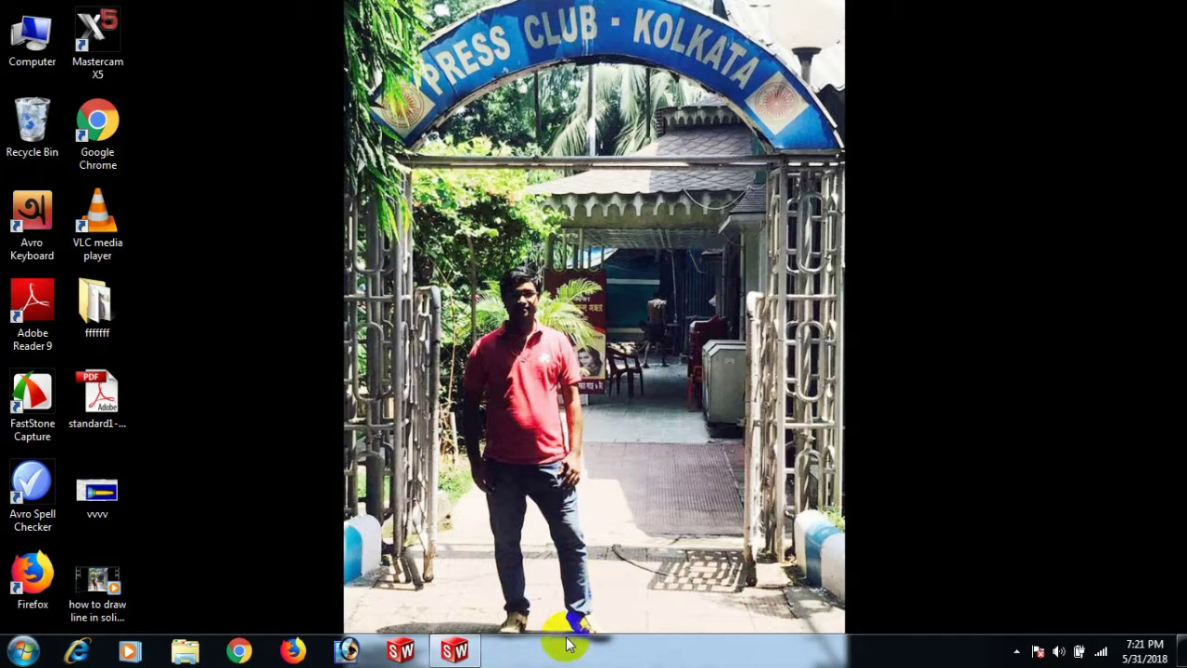
# - Create a new part document in SolidWorks 2014
pyautogui.click(470, 652)
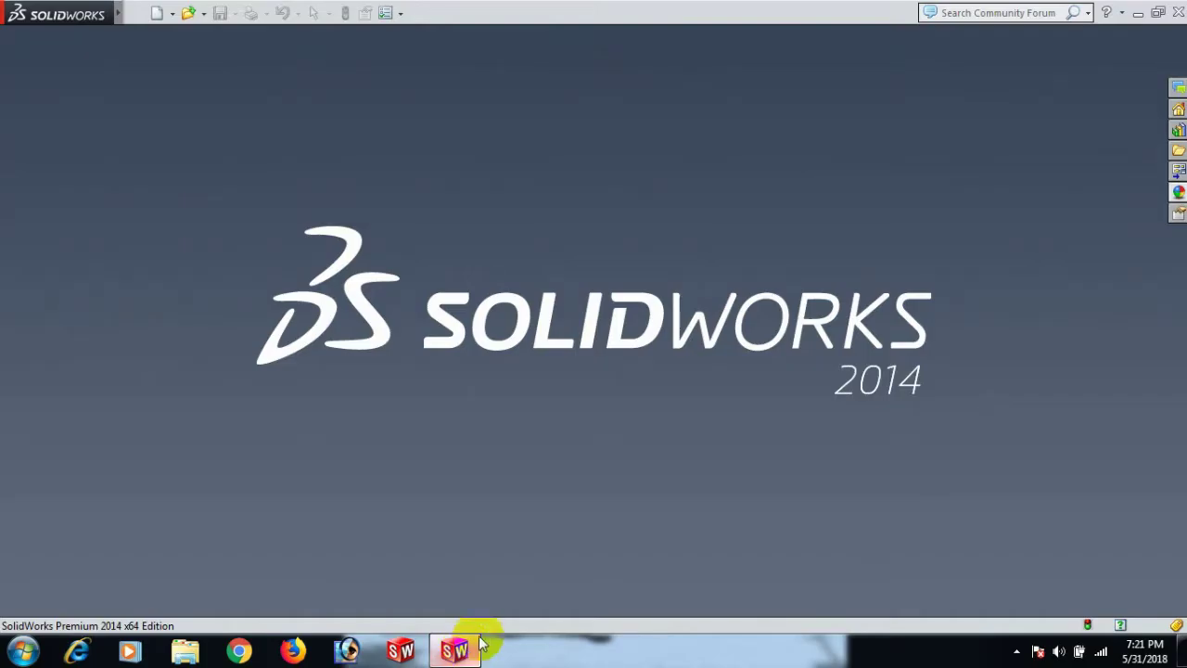
pyautogui.moveTo(54, 11)
pyautogui.click(135, 12)
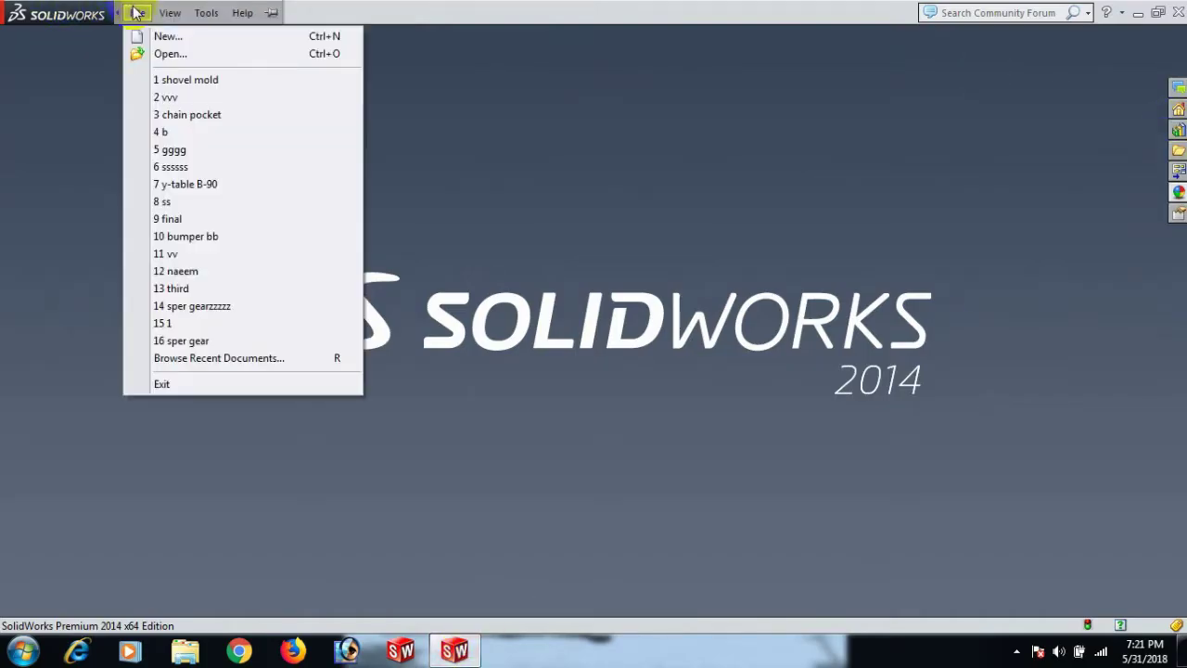
pyautogui.click(158, 38)
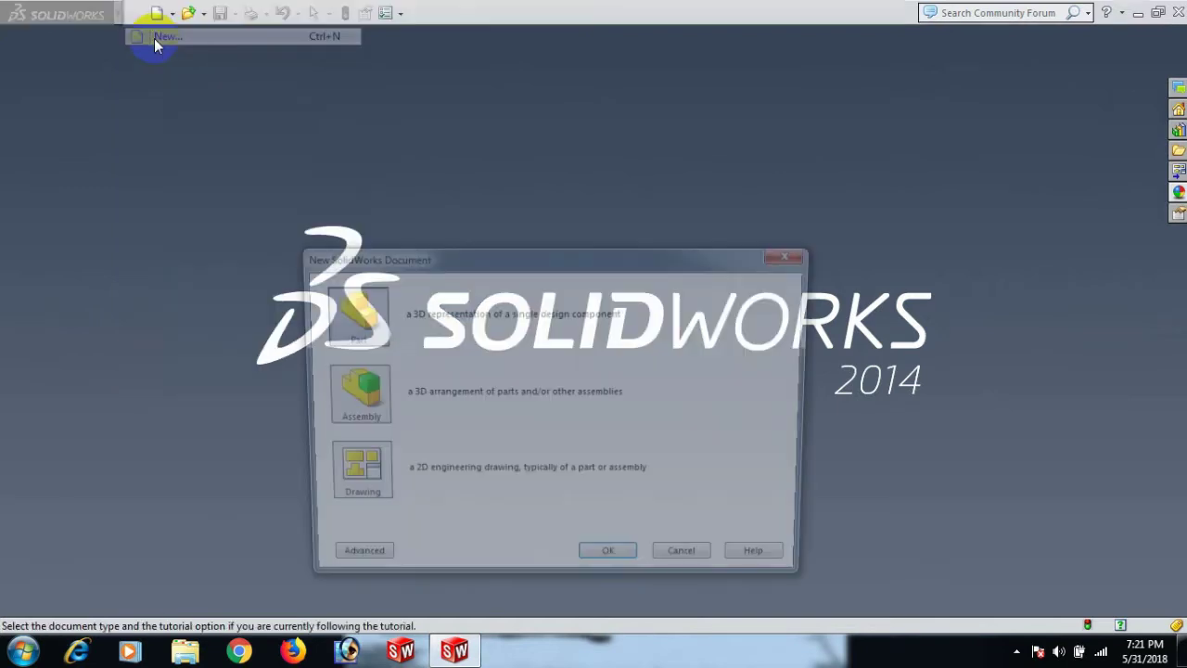
pyautogui.click(612, 565)
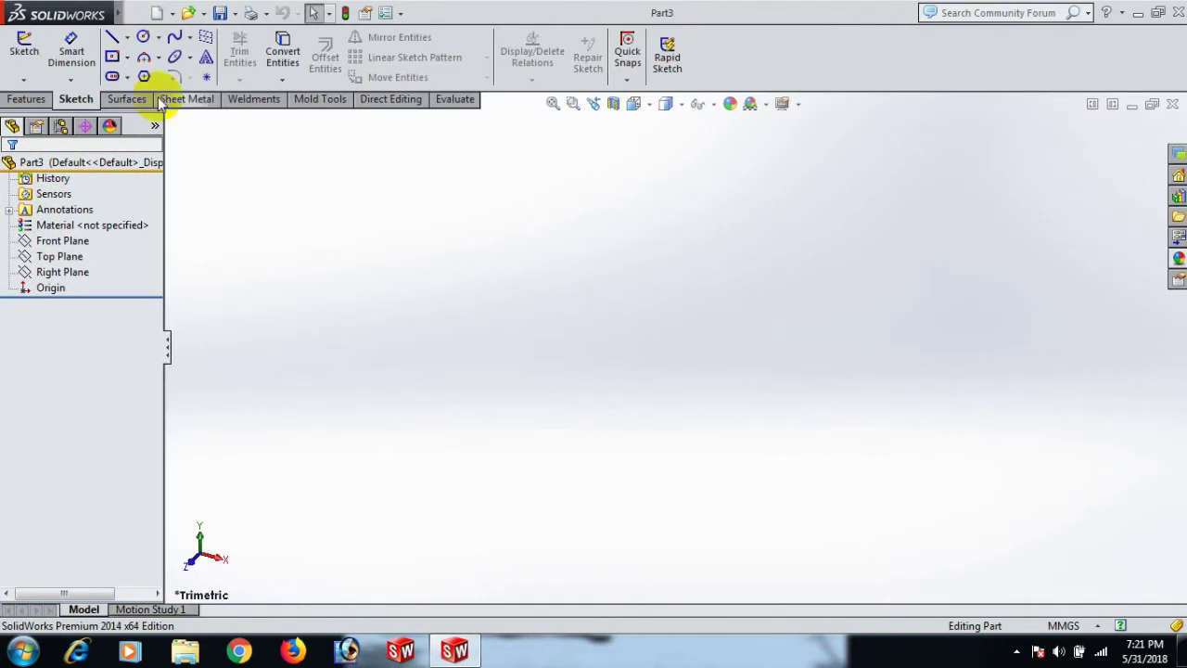
# - Start a sketch on the Front Plane with the Rectangle tool active
pyautogui.click(62, 240)
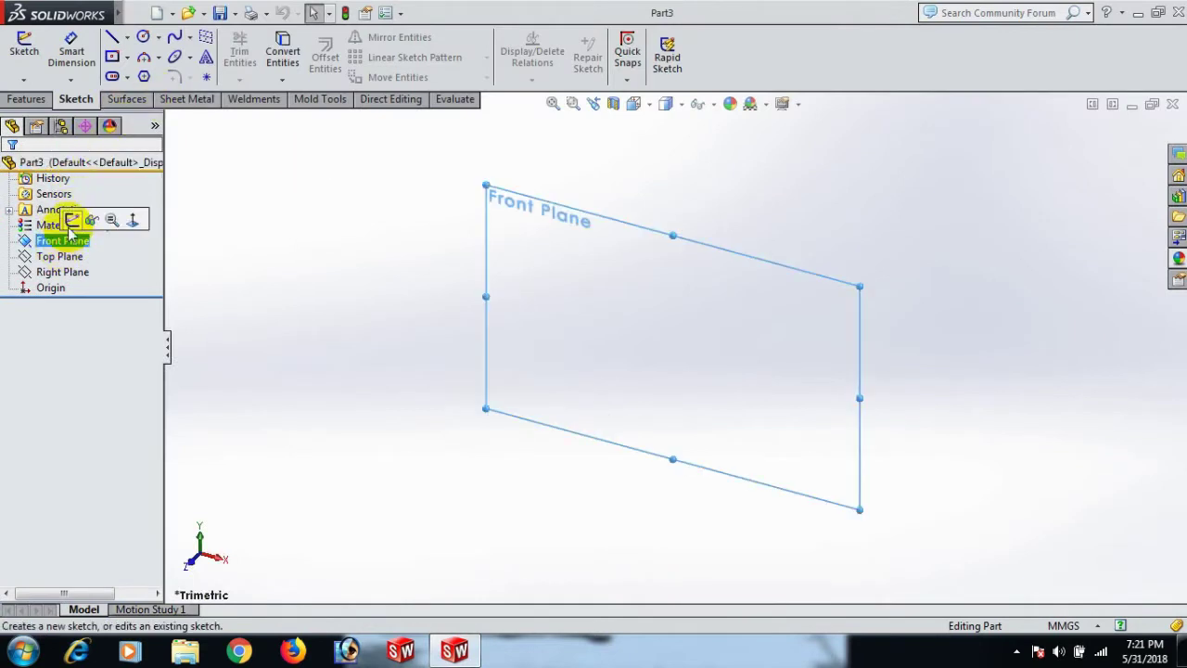
pyautogui.click(73, 221)
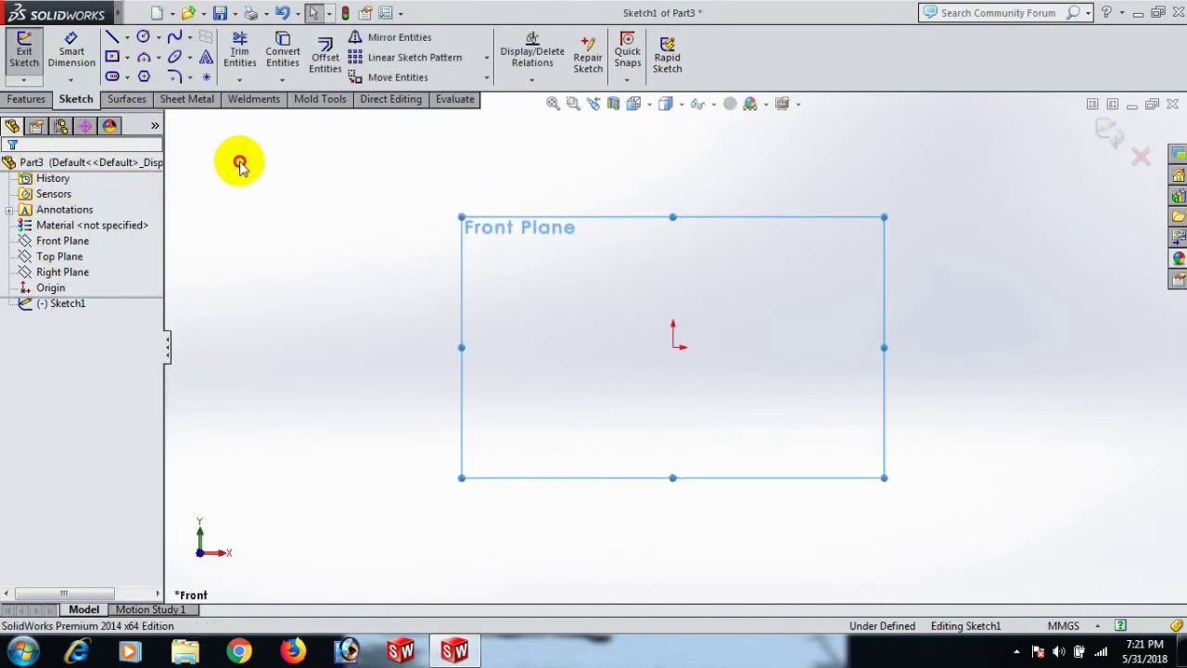
pyautogui.click(115, 57)
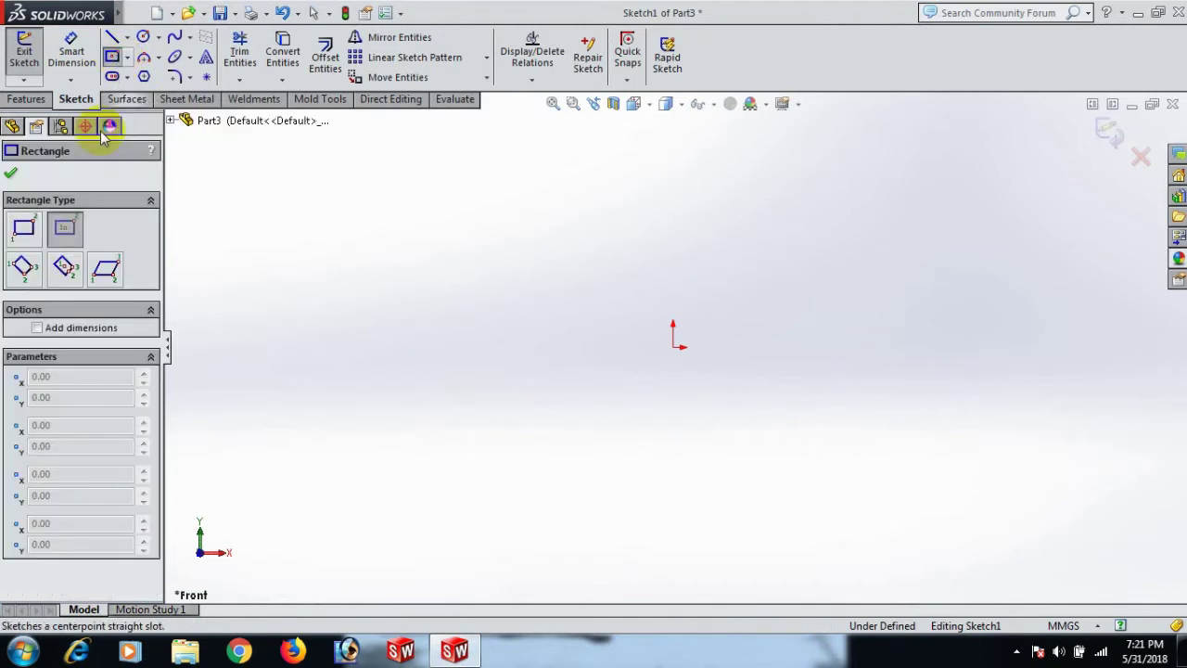
# - Draw a corner rectangle at the upper left of the origin
pyautogui.click(19, 230)
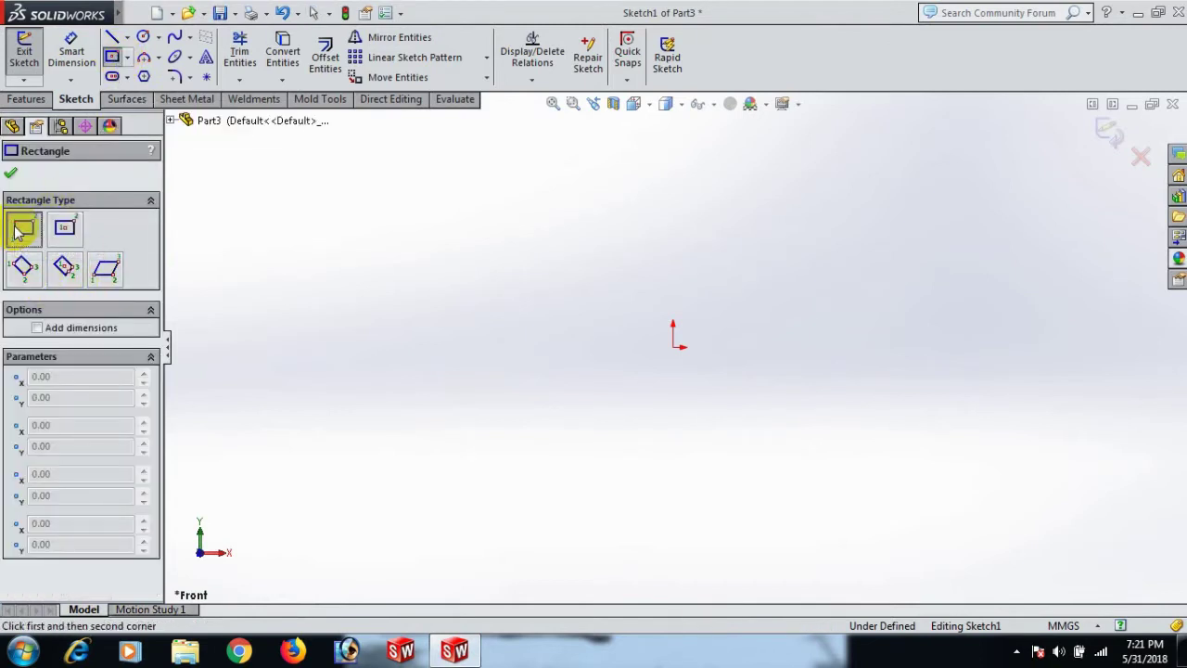
pyautogui.click(264, 182)
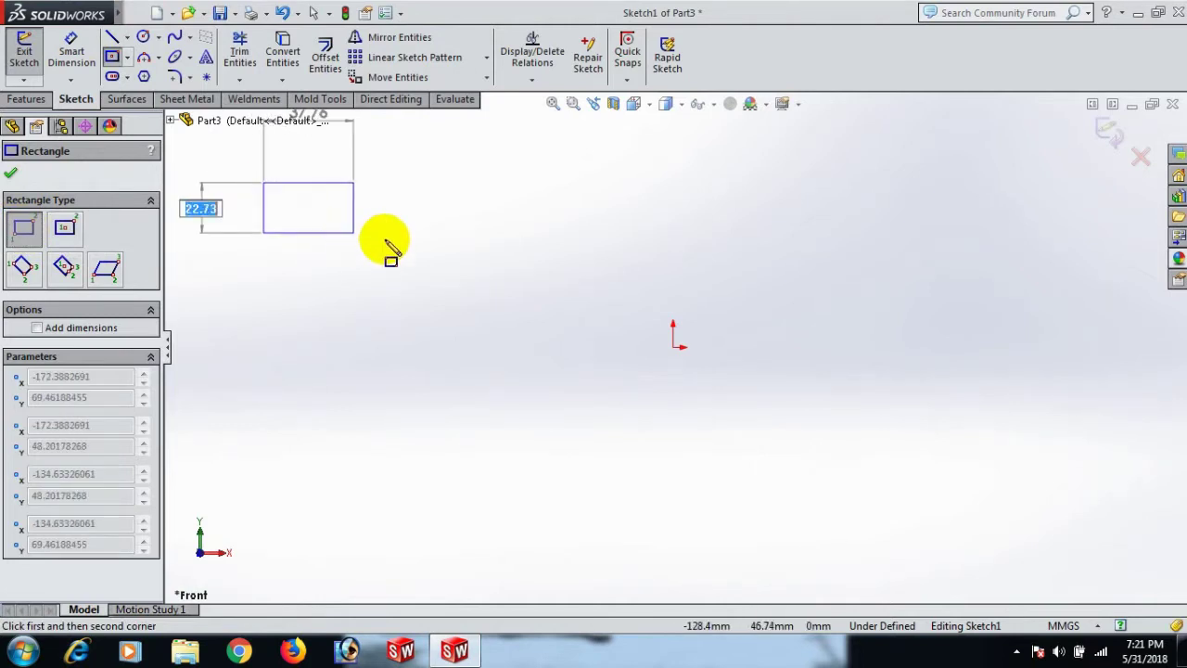
pyautogui.click(432, 253)
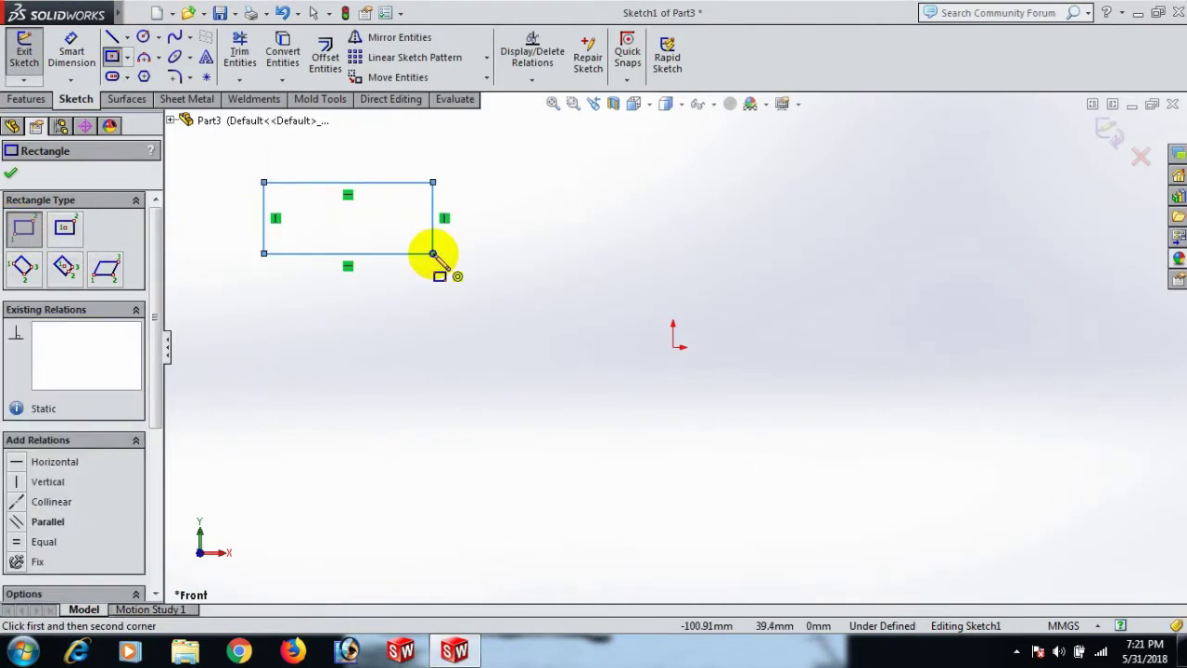
# - Draw a center rectangle with diagonals at the upper right
pyautogui.click(65, 230)
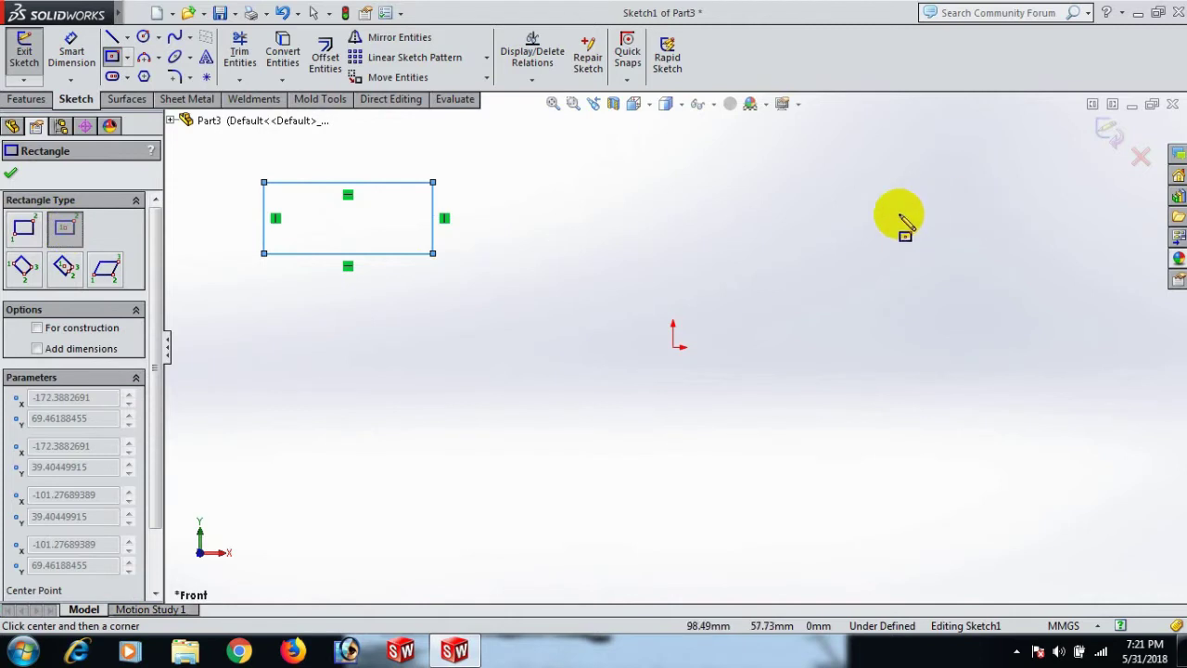
pyautogui.click(23, 227)
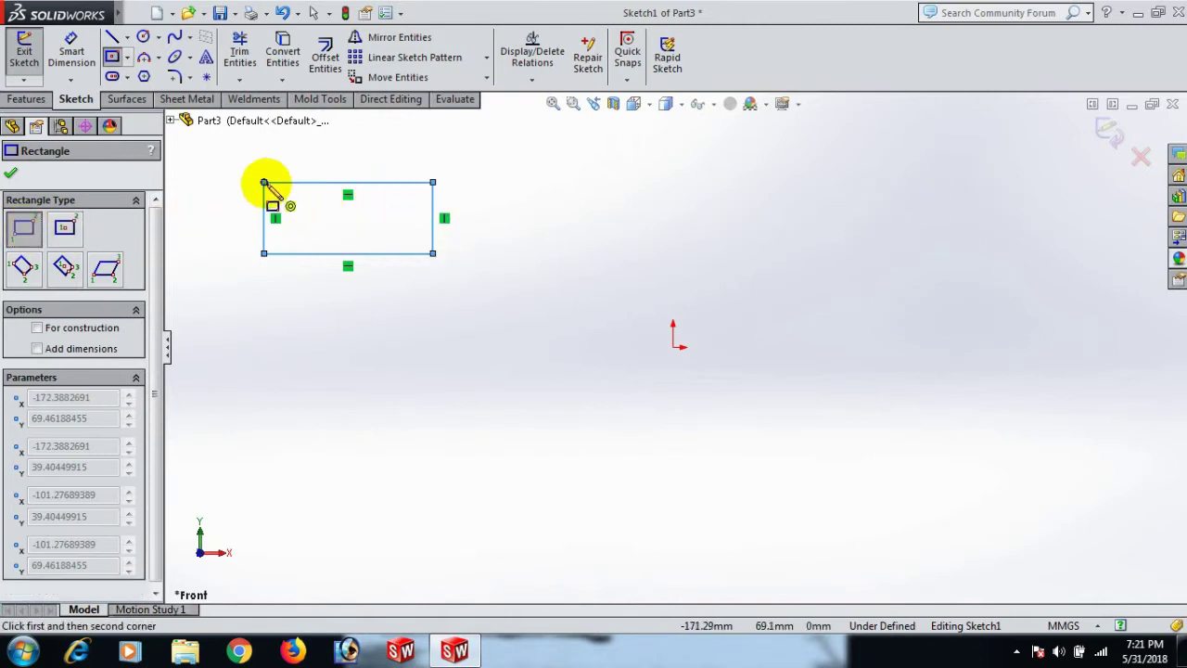
pyautogui.click(64, 229)
pyautogui.click(848, 235)
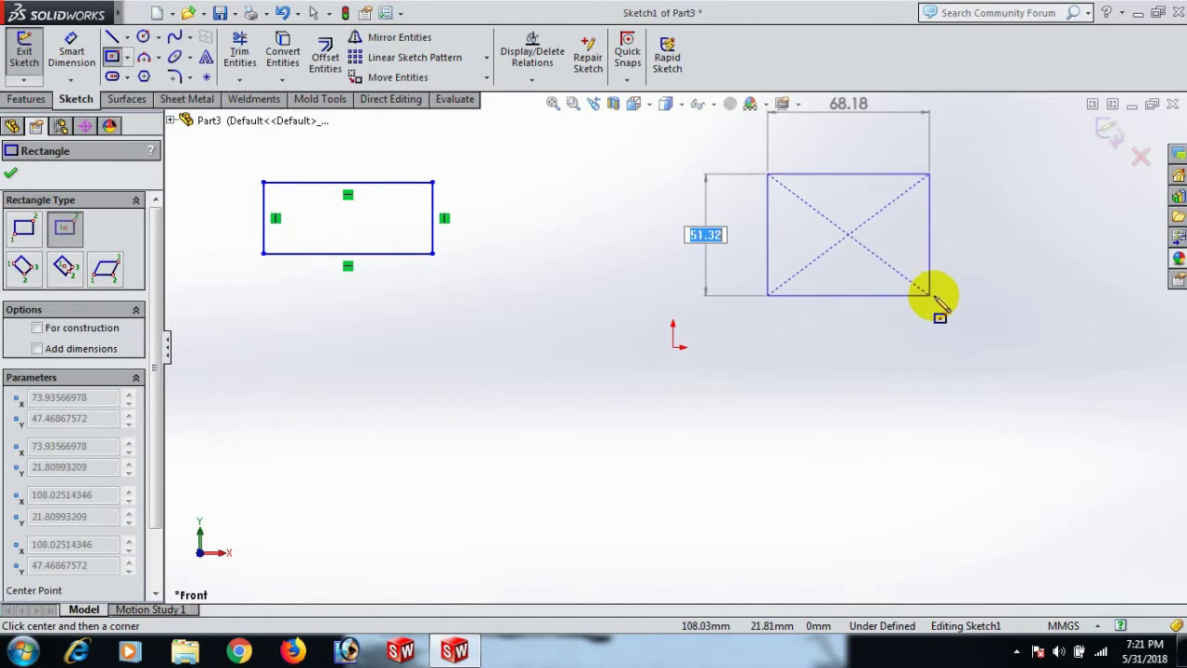
pyautogui.click(938, 295)
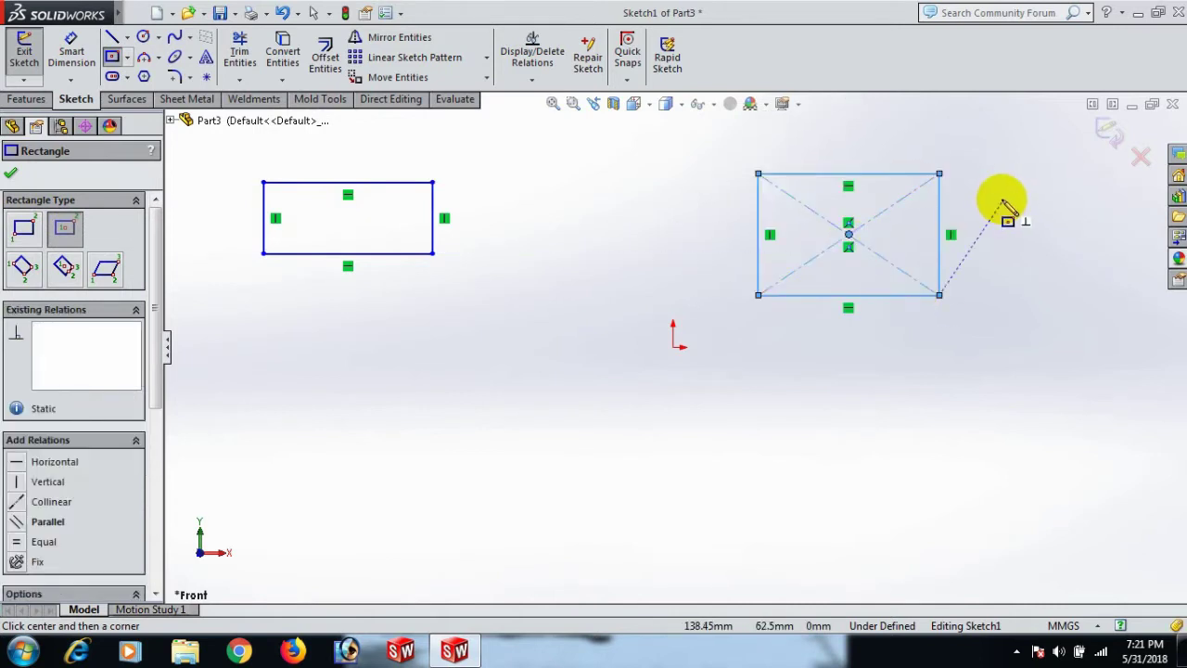
# - Draw a tilted 3-point corner rectangle below the first rectangle
pyautogui.click(25, 268)
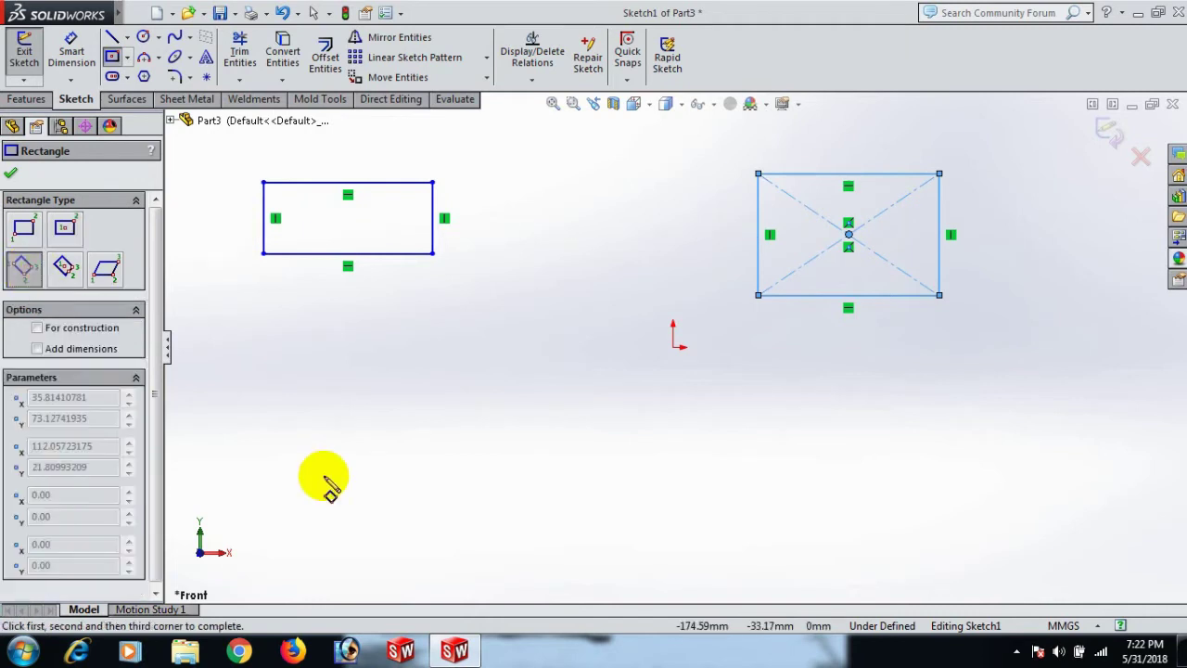
pyautogui.click(358, 517)
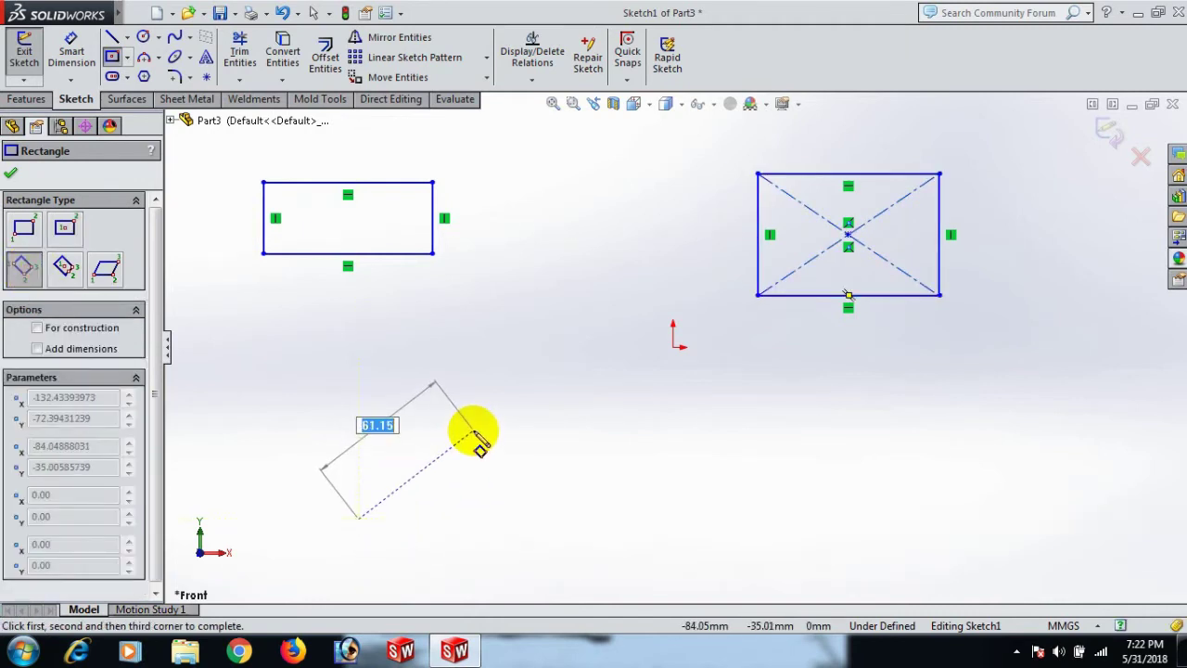
pyautogui.click(473, 430)
pyautogui.click(498, 525)
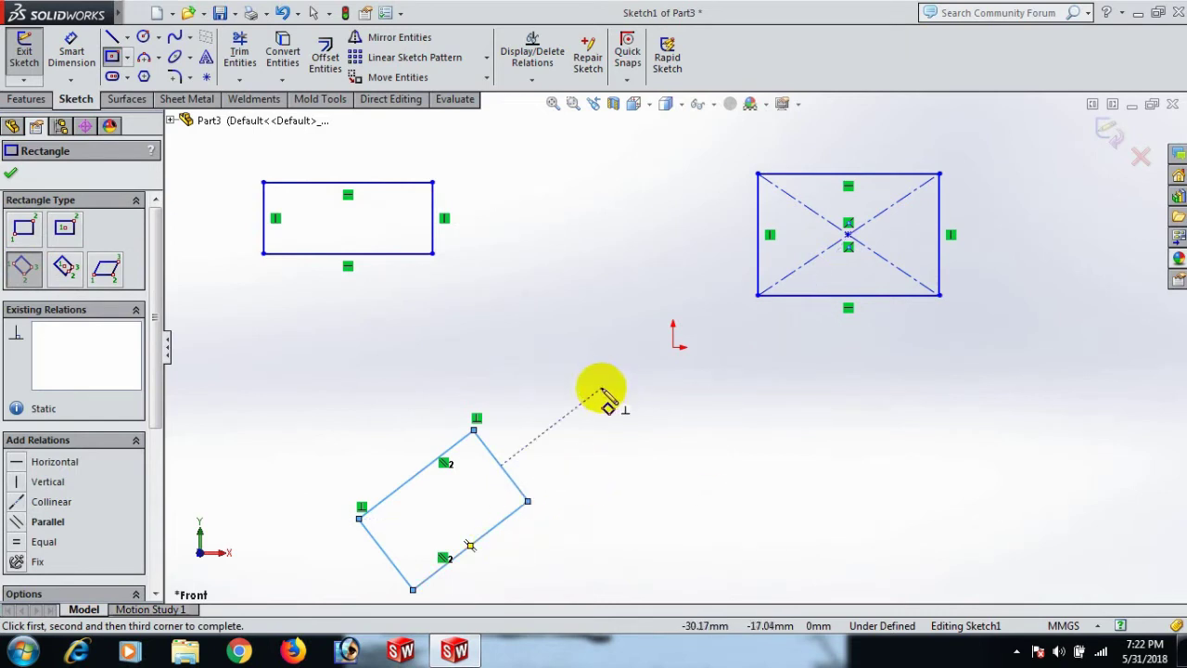
# - Draw a tilted 3-point center rectangle beside it and exit the rectangle tool
pyautogui.click(65, 267)
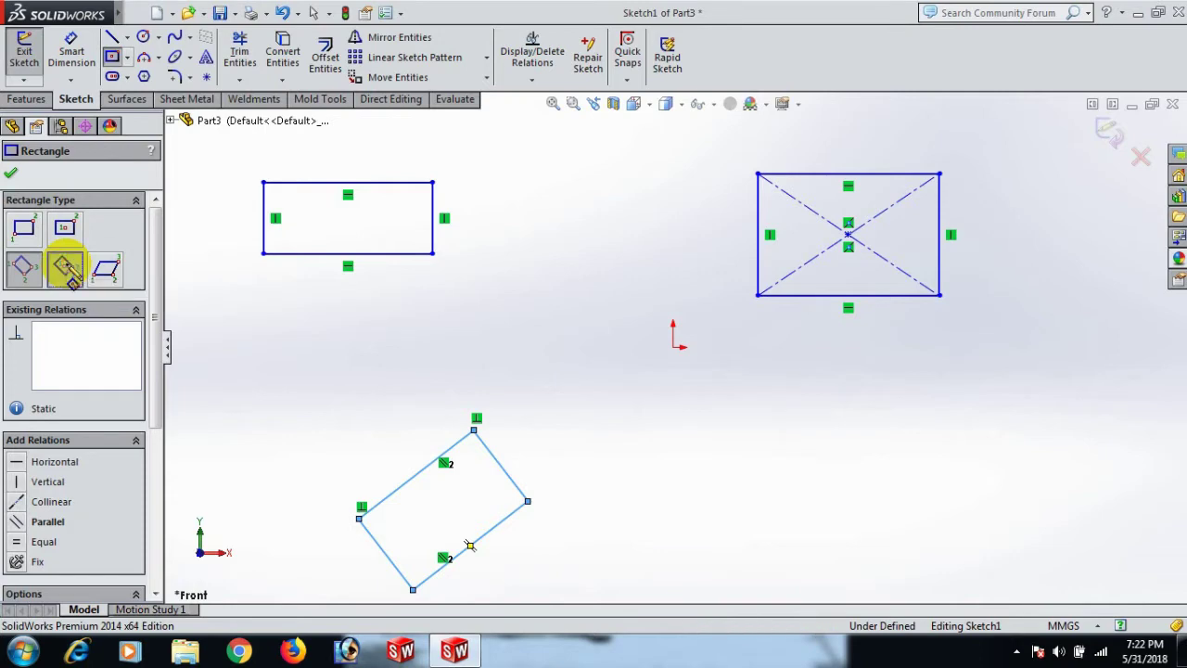
pyautogui.click(727, 517)
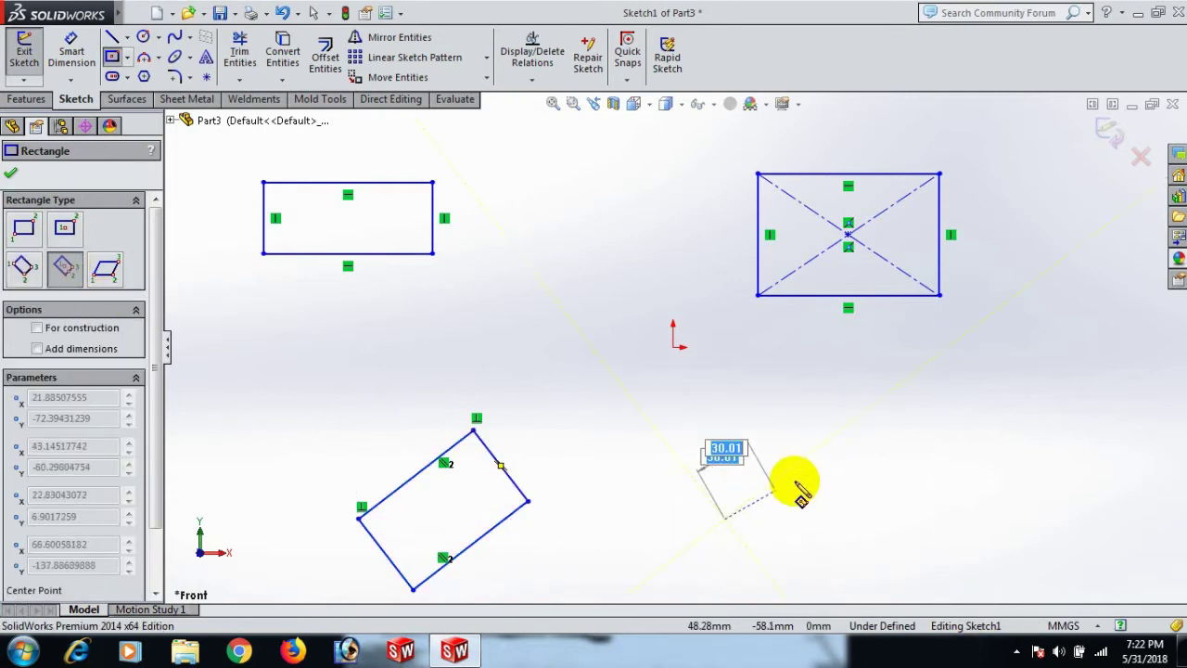
pyautogui.click(818, 446)
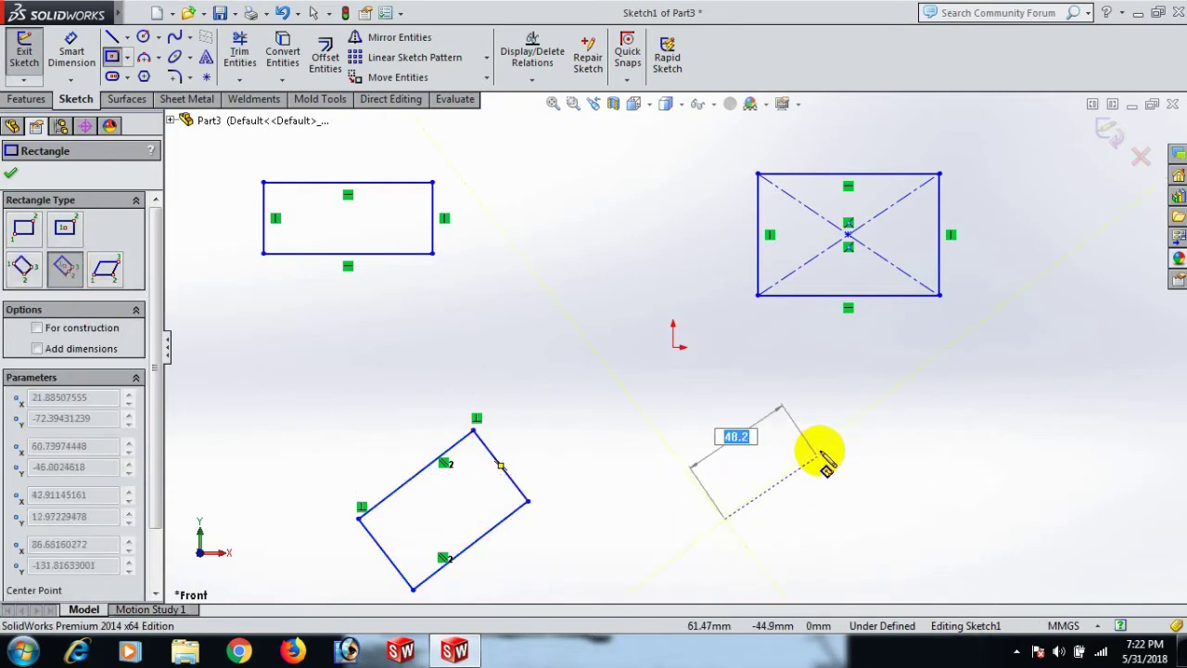
pyautogui.click(824, 513)
pyautogui.rightClick(824, 514)
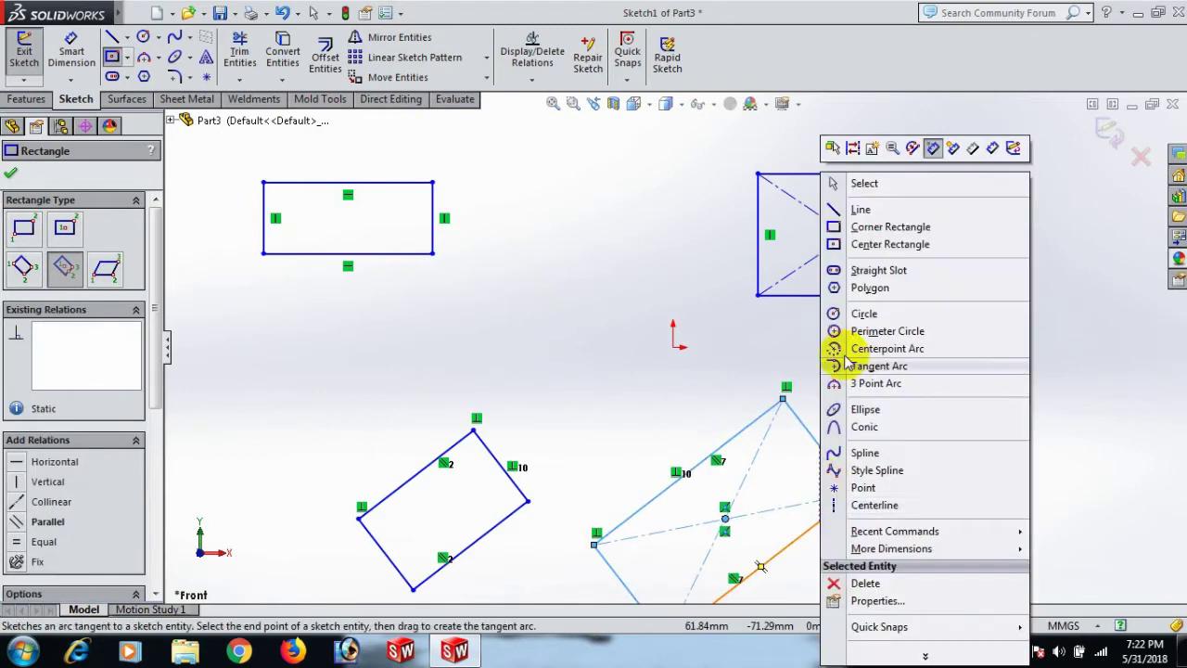
pyautogui.click(889, 185)
# - Draw a slanted parallelogram at the lower right of the four rectangles
pyautogui.press('f')
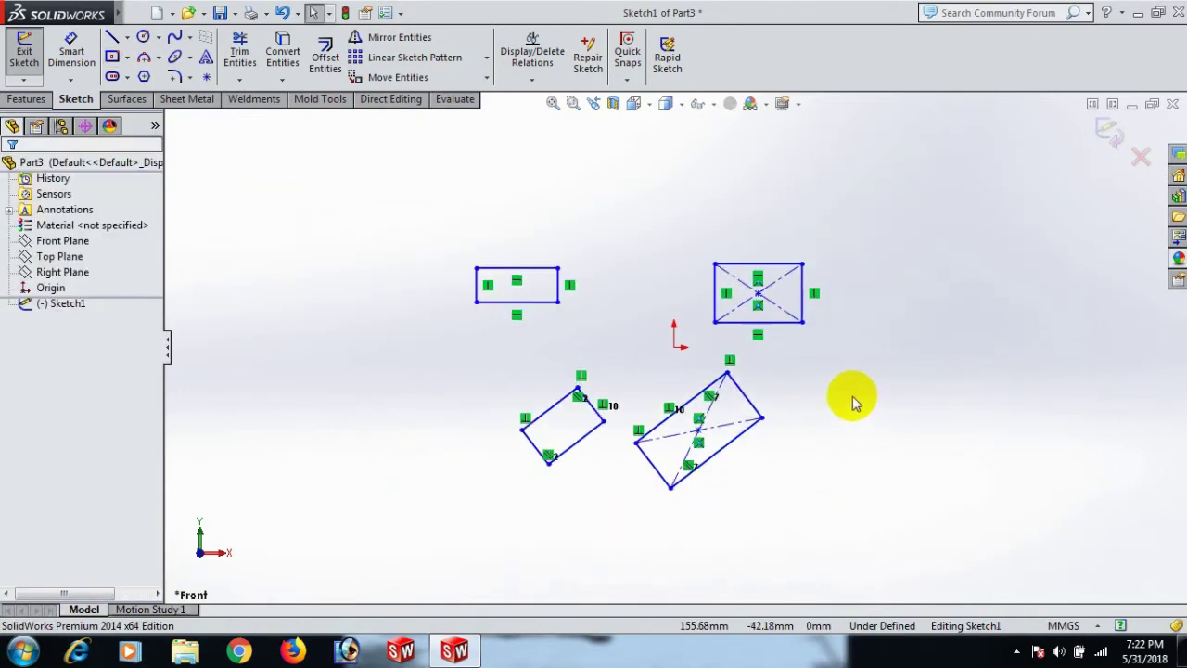
pyautogui.click(127, 61)
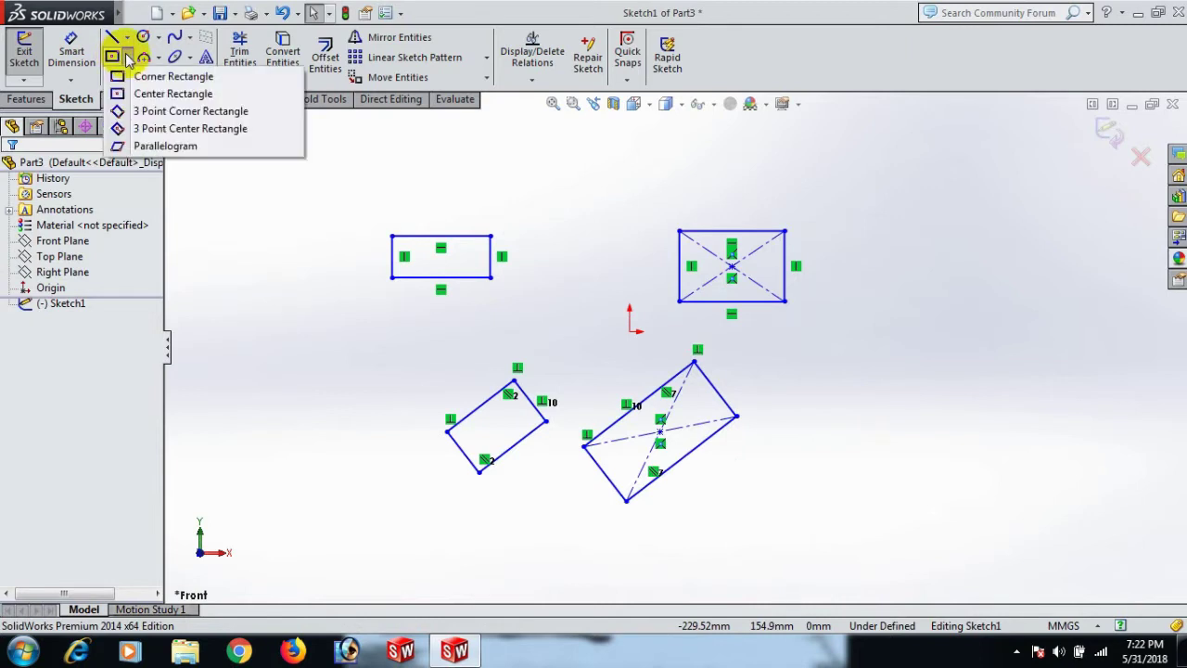
pyautogui.click(151, 146)
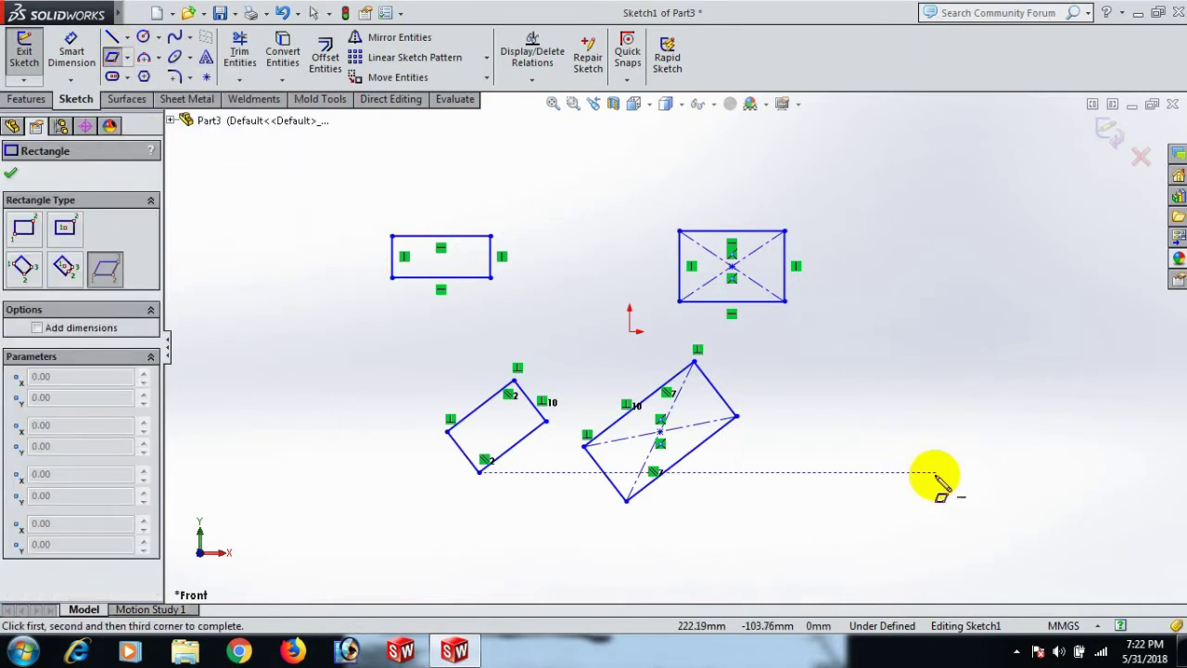
pyautogui.click(981, 448)
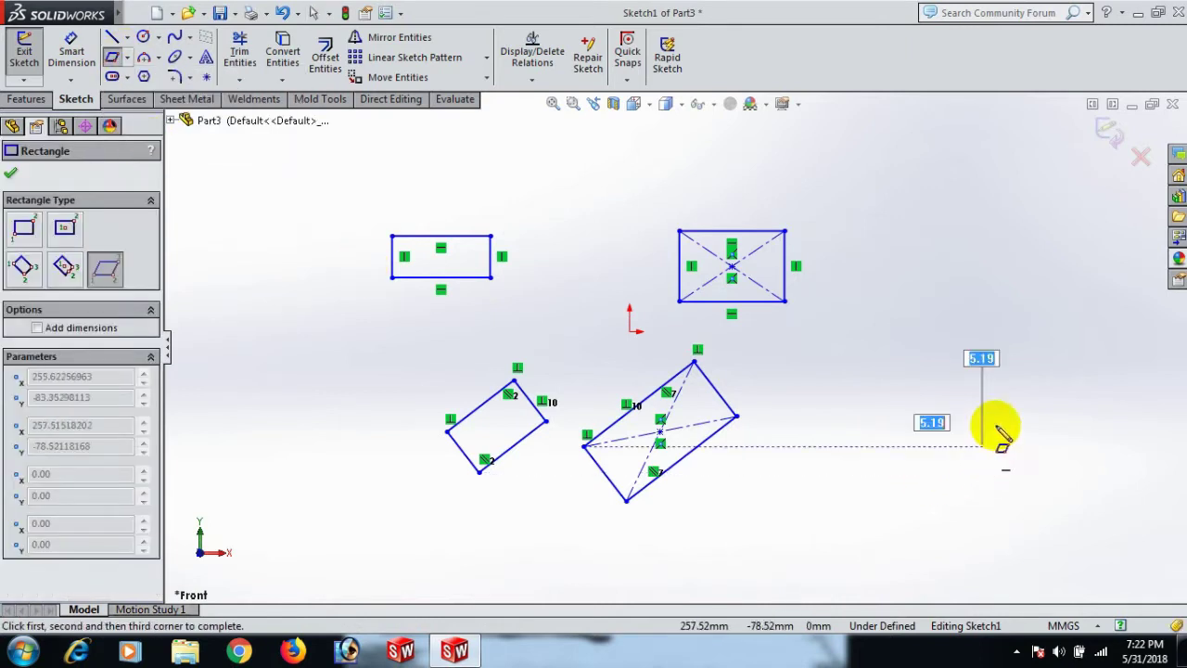
pyautogui.click(1064, 354)
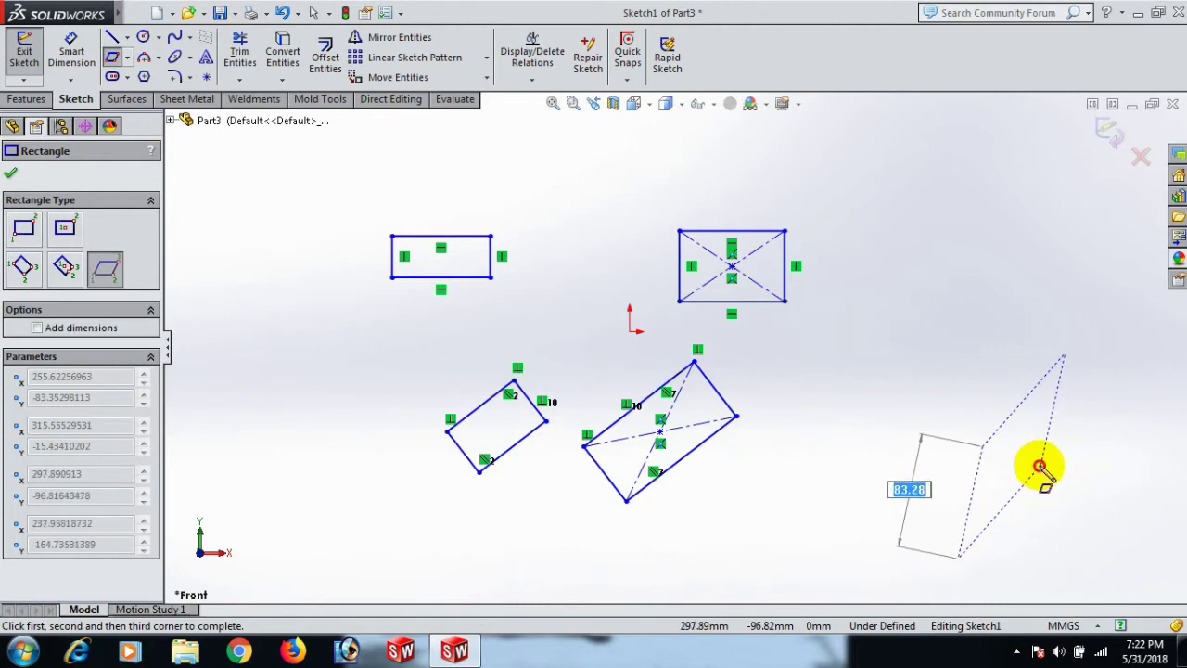
pyautogui.click(1041, 464)
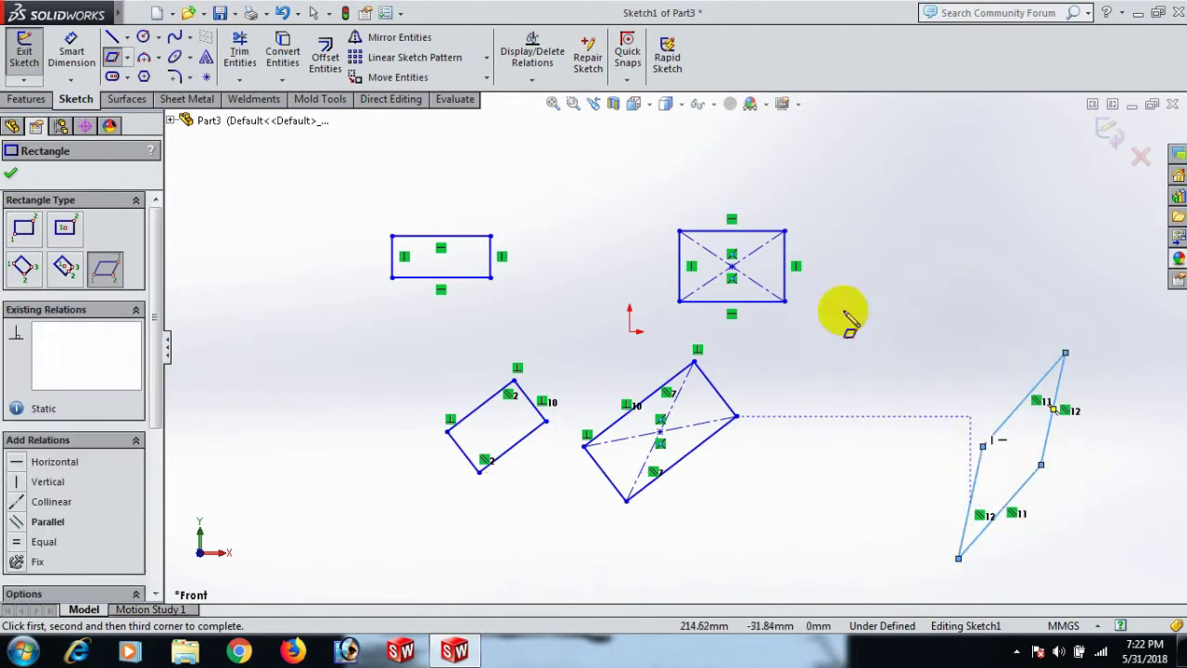
pyautogui.rightClick(877, 170)
pyautogui.click(921, 176)
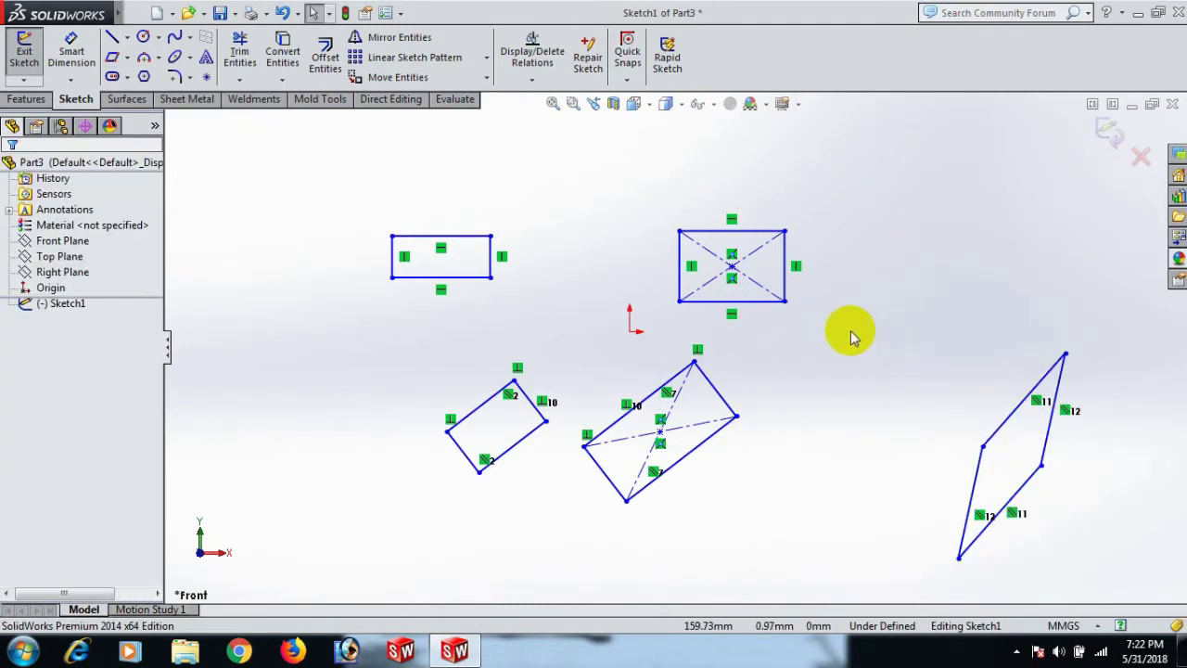
pyautogui.moveTo(846, 343); pyautogui.dragTo(847, 279, button='right')
# - Dimension the top-left rectangle to 300 tall and 600 wide
pyautogui.scroll(-1, 496, 331)
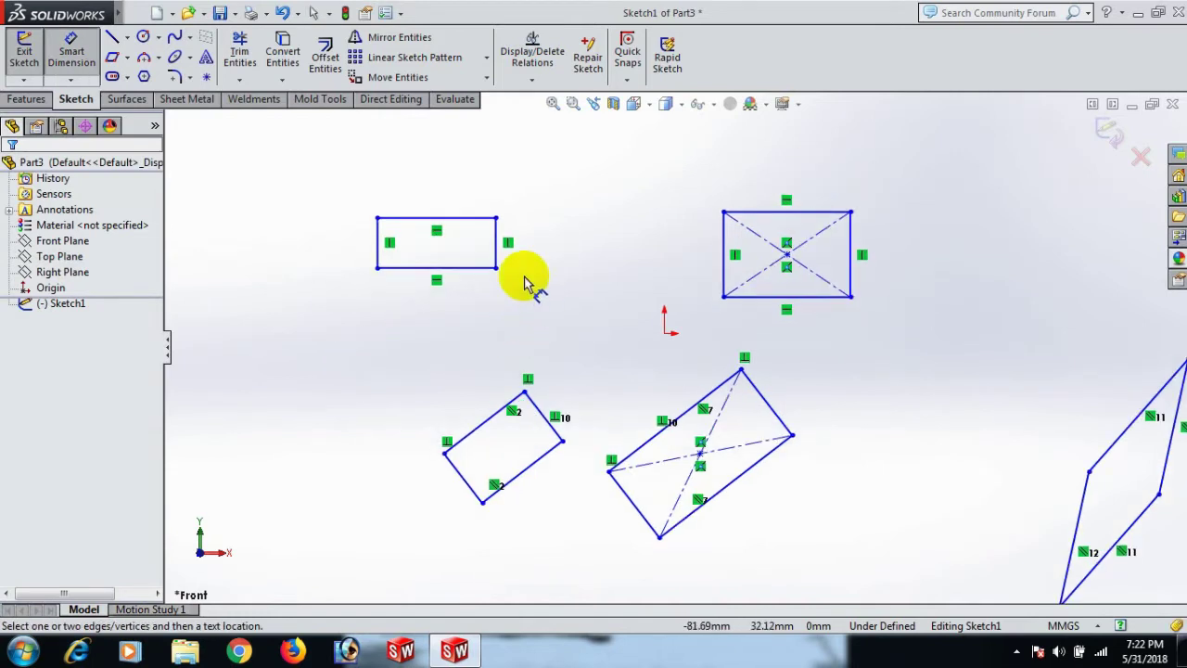
pyautogui.click(495, 260)
pyautogui.click(599, 244)
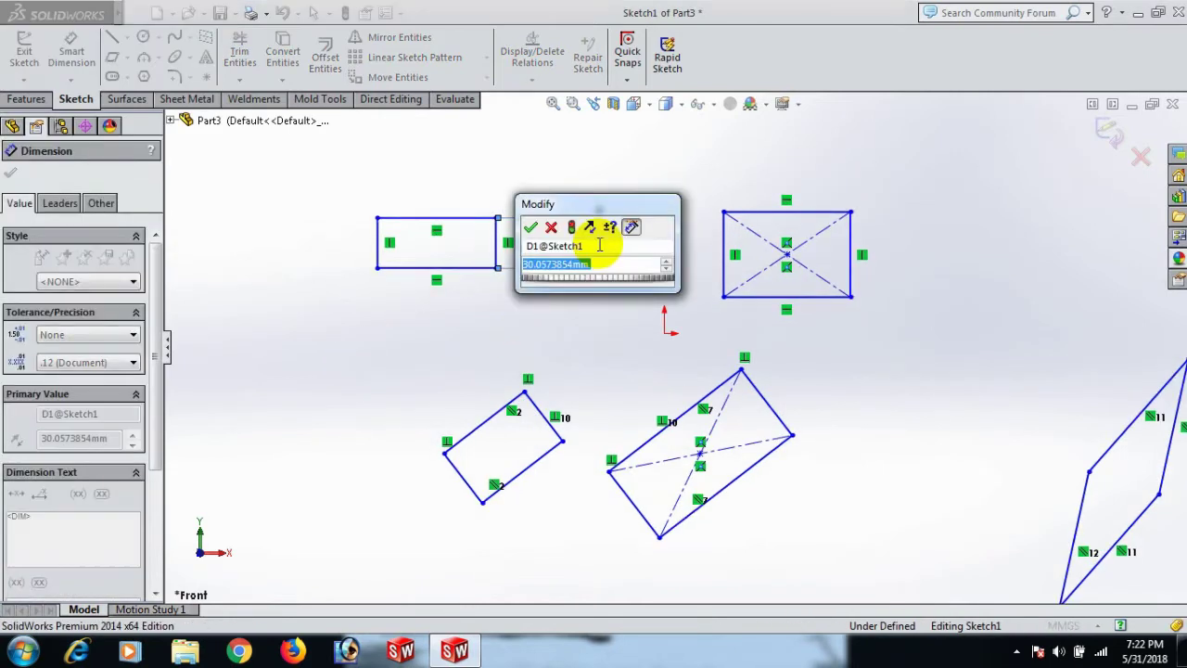
pyautogui.write('300')
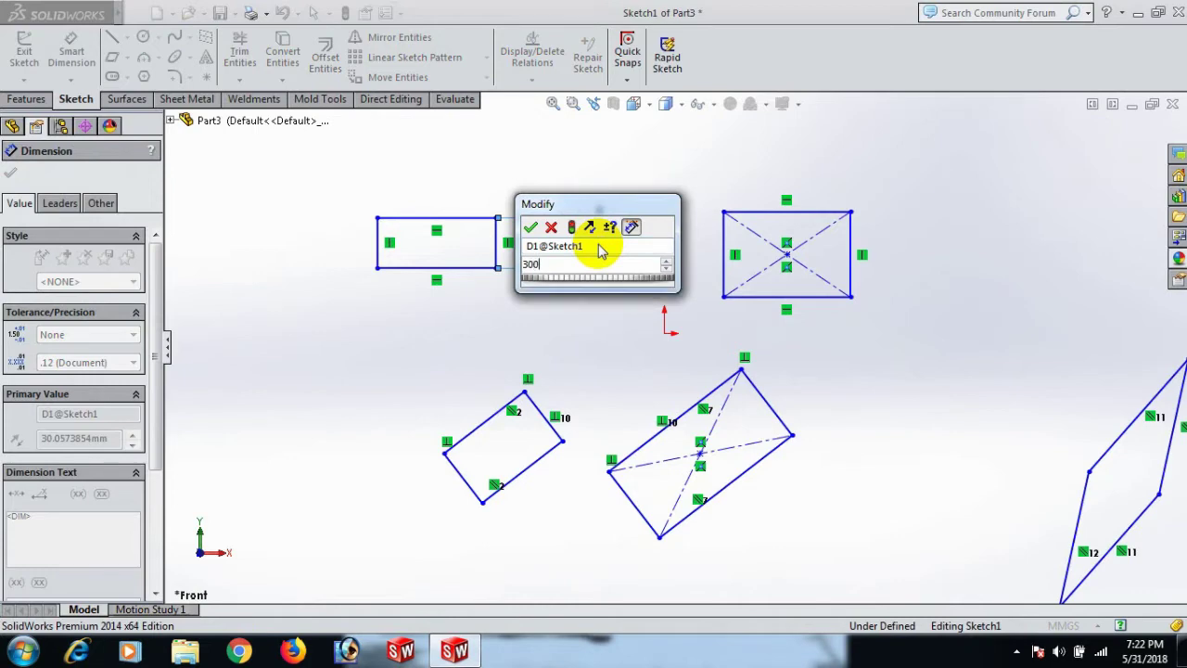
pyautogui.press('Return')
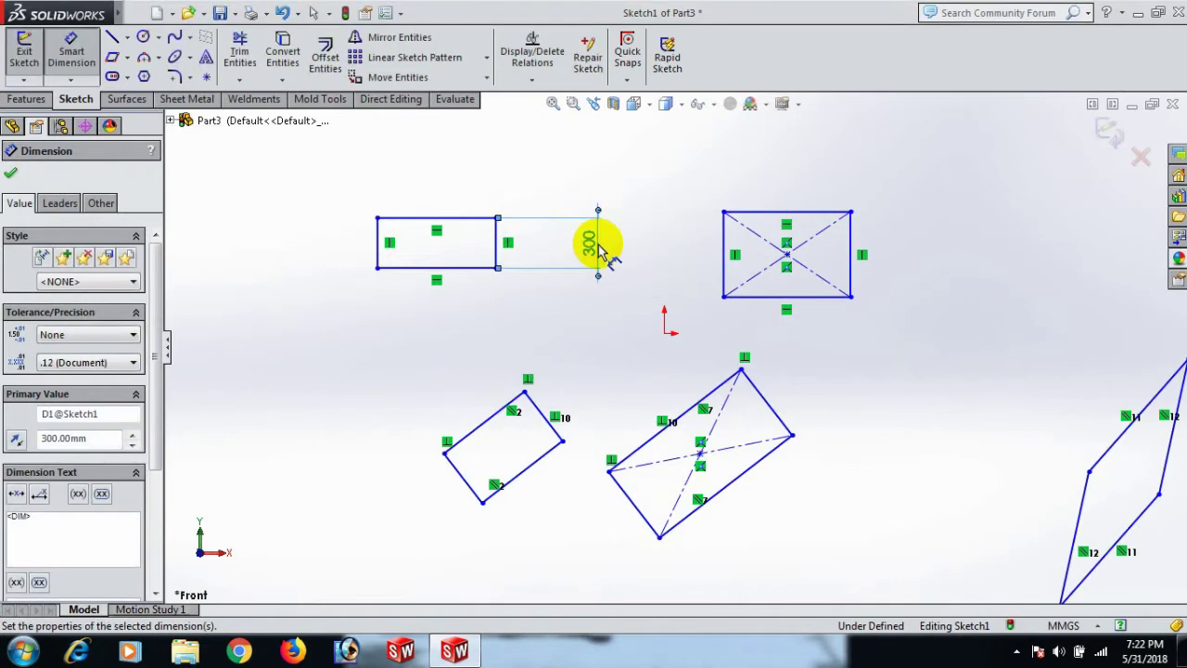
pyautogui.click(468, 268)
pyautogui.click(473, 314)
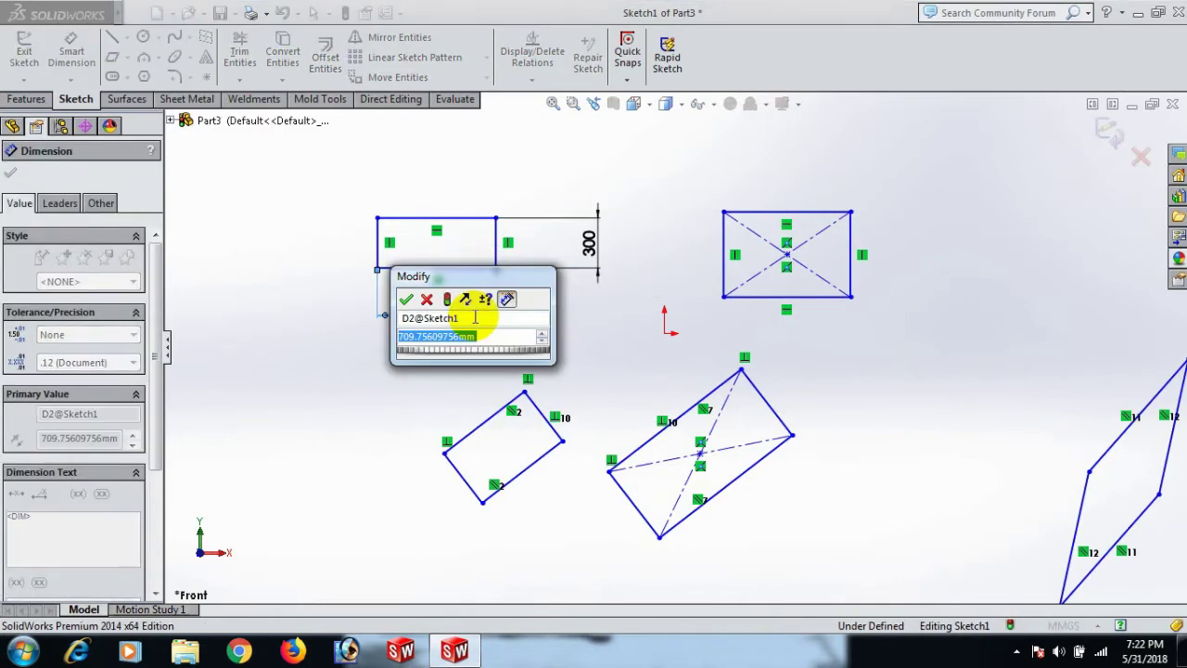
pyautogui.write('600')
pyautogui.press('Return')
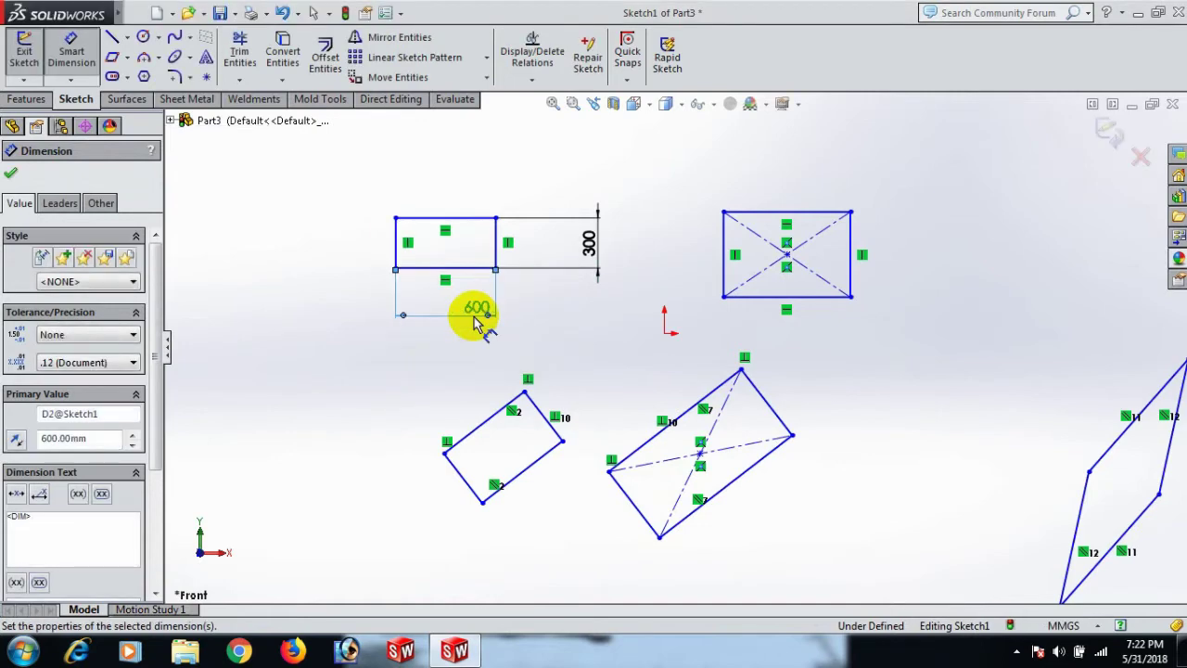
# - Place the rectangle's lower-right corner 1000 horizontally from the origin
pyautogui.click(537, 180)
pyautogui.click(497, 270)
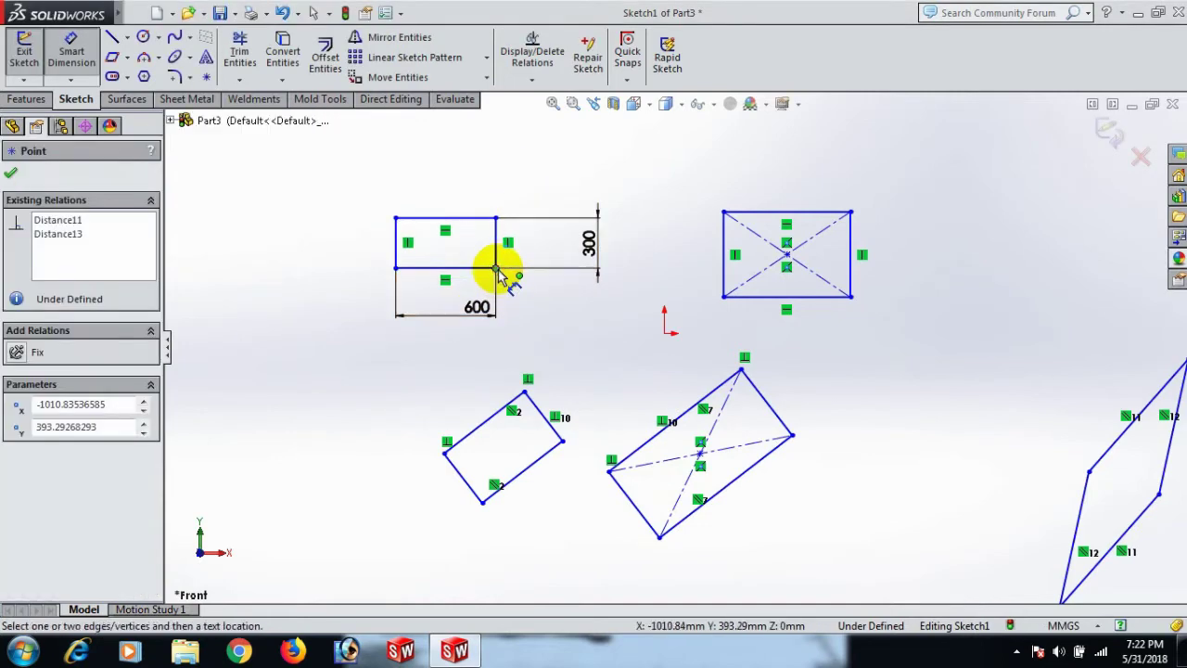
pyautogui.click(665, 334)
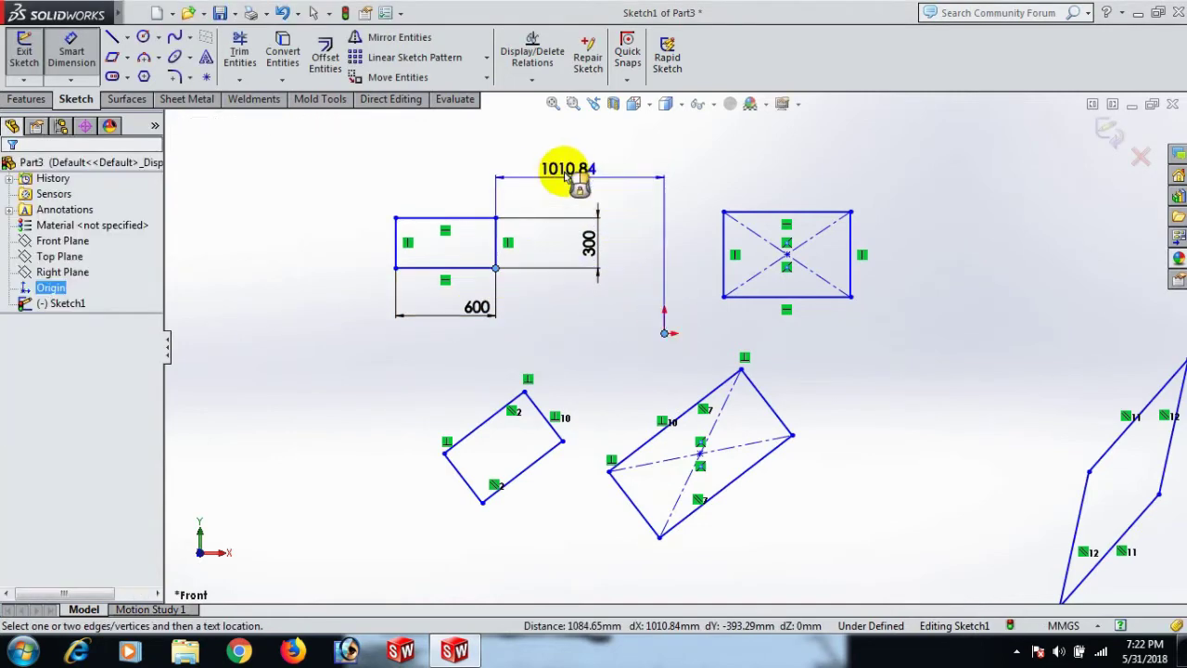
pyautogui.click(562, 165)
pyautogui.write('1000')
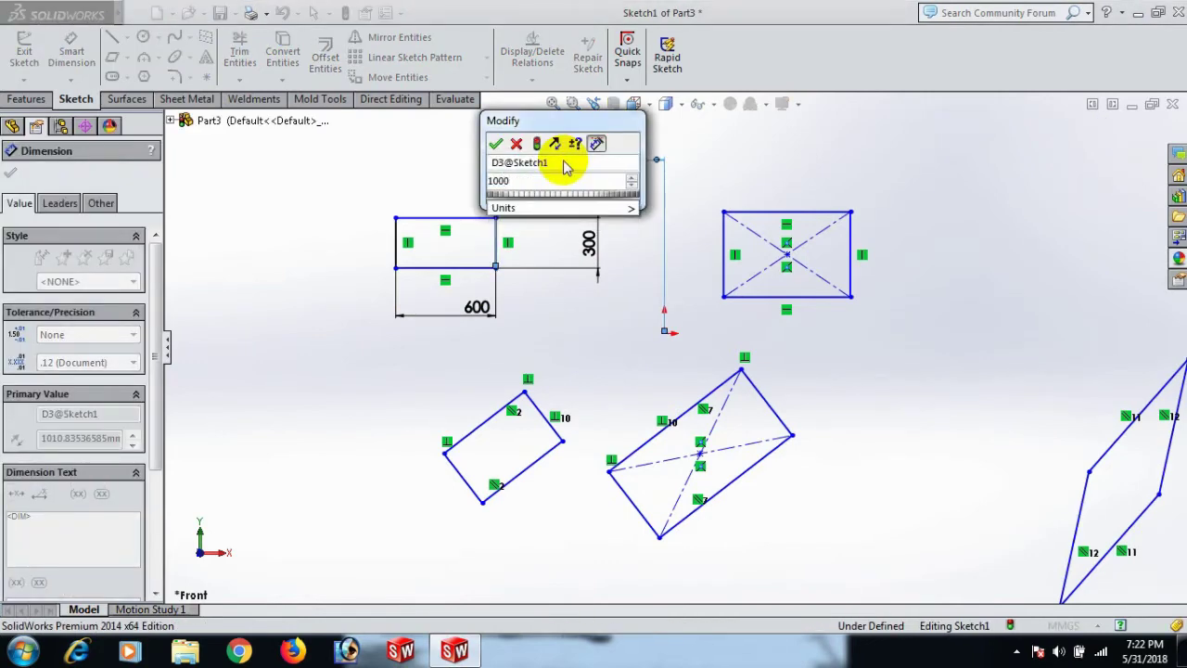
pyautogui.press('Return')
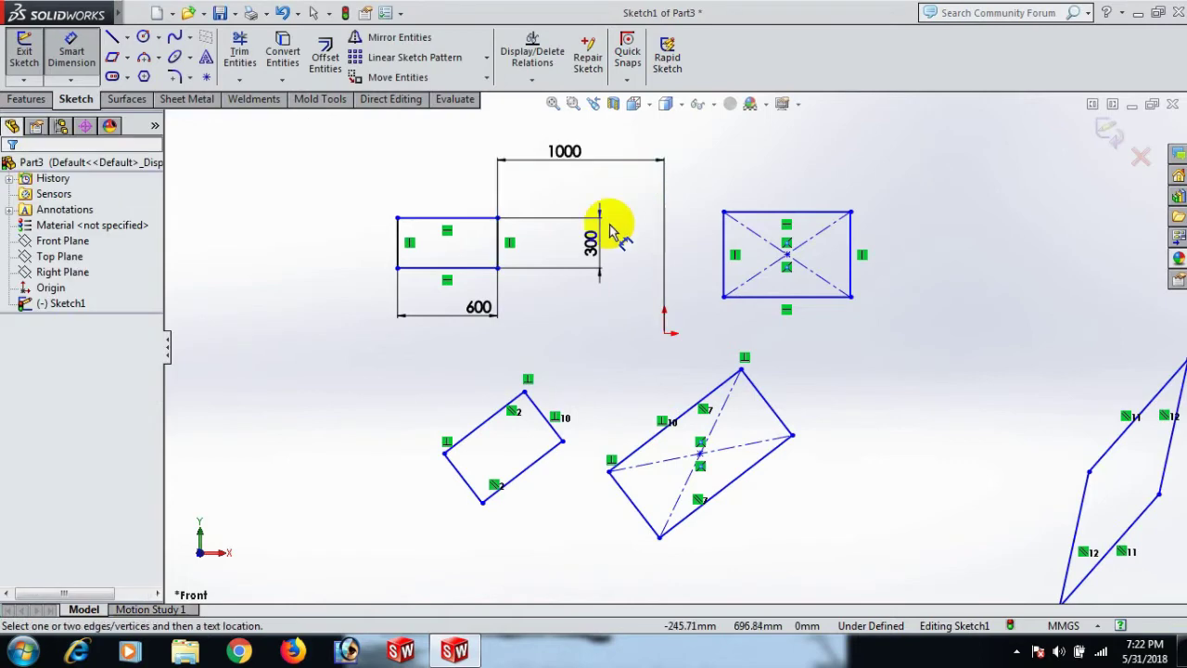
# - Set the corner rectangle's corner 500 vertically from the origin
pyautogui.click(498, 269)
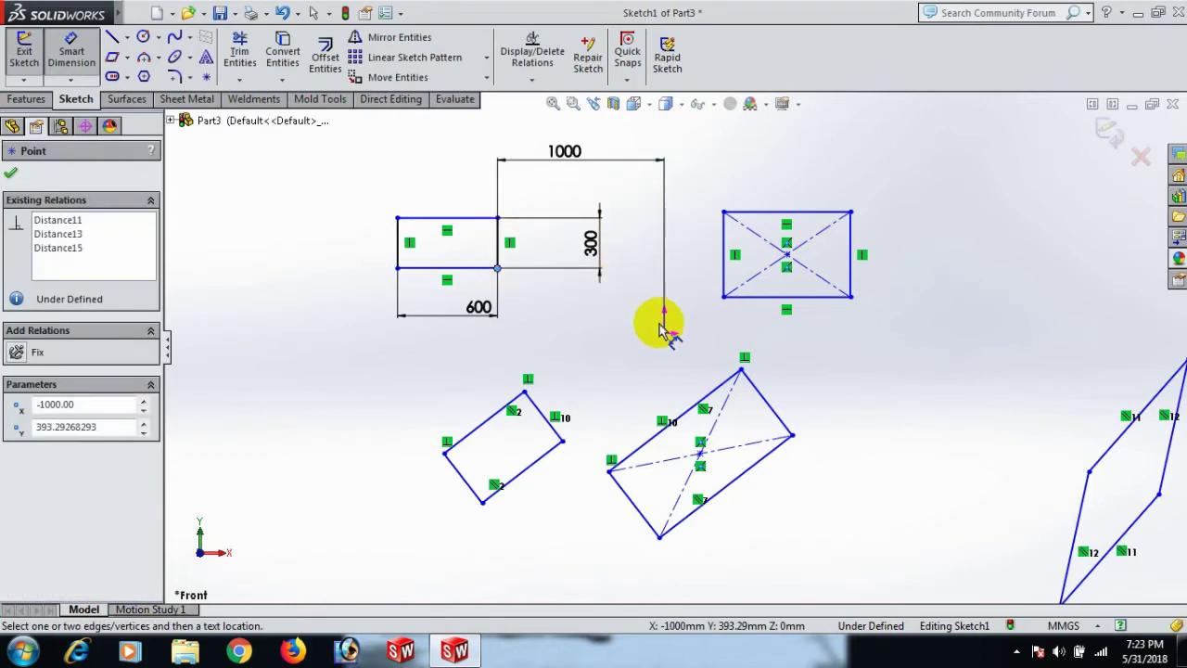
pyautogui.click(665, 334)
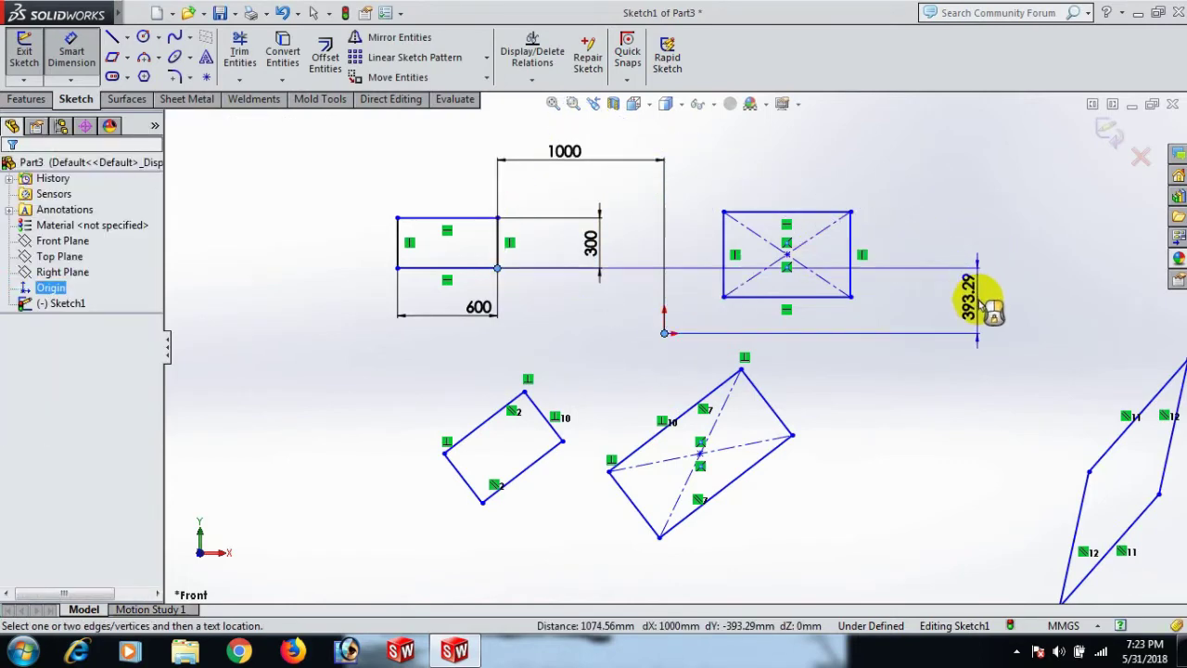
pyautogui.click(989, 308)
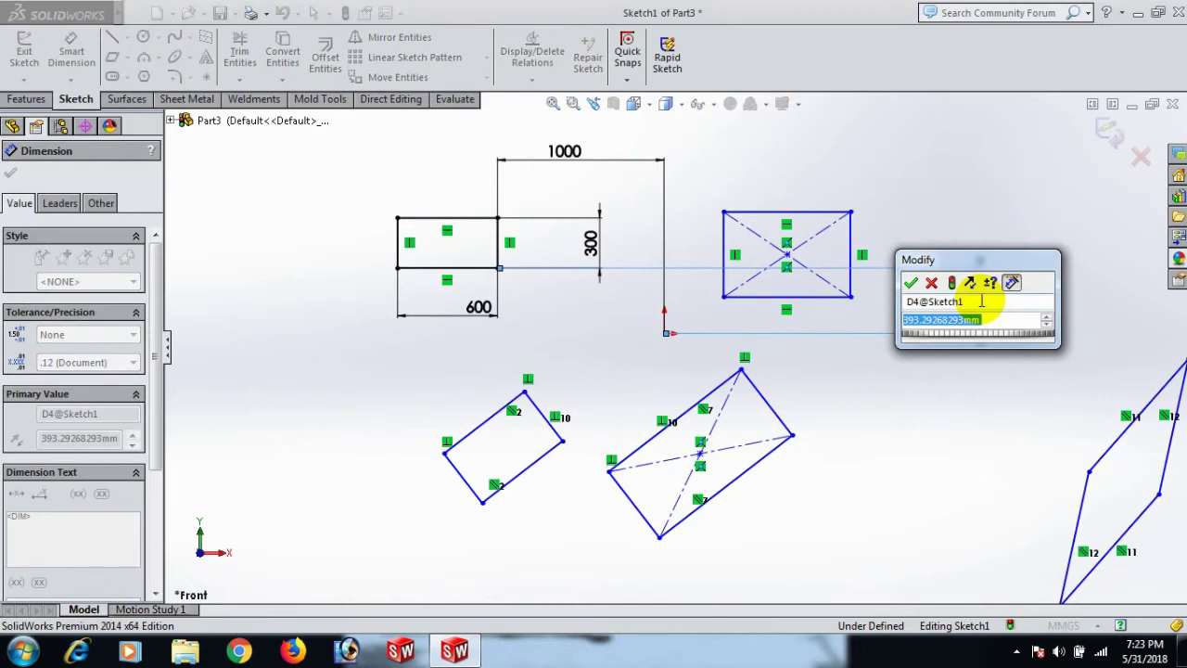
pyautogui.write('500')
pyautogui.press('Return')
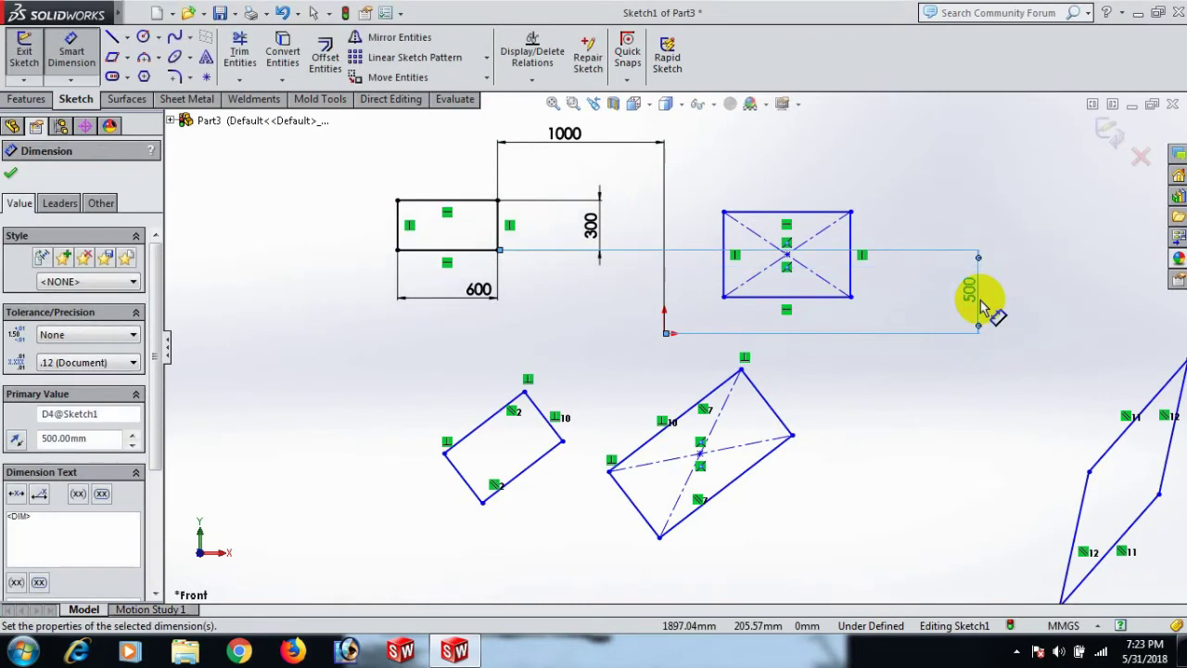
pyautogui.click(1011, 220)
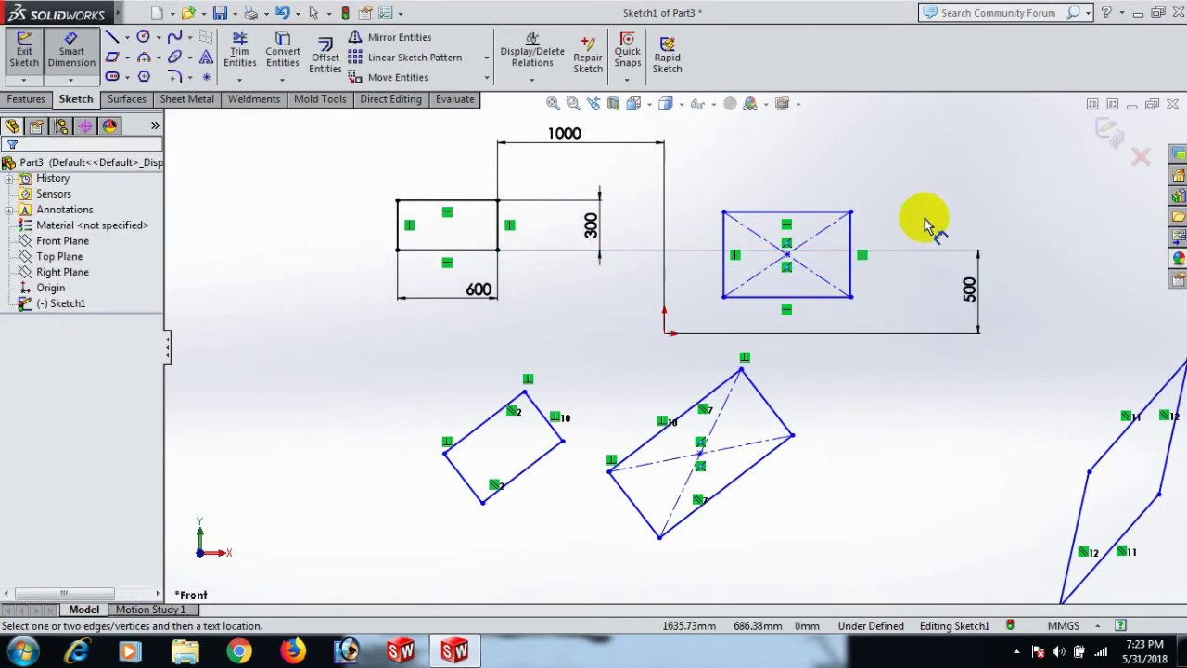
# - Size the center rectangle to 500 tall and 800 wide
pyautogui.click(853, 239)
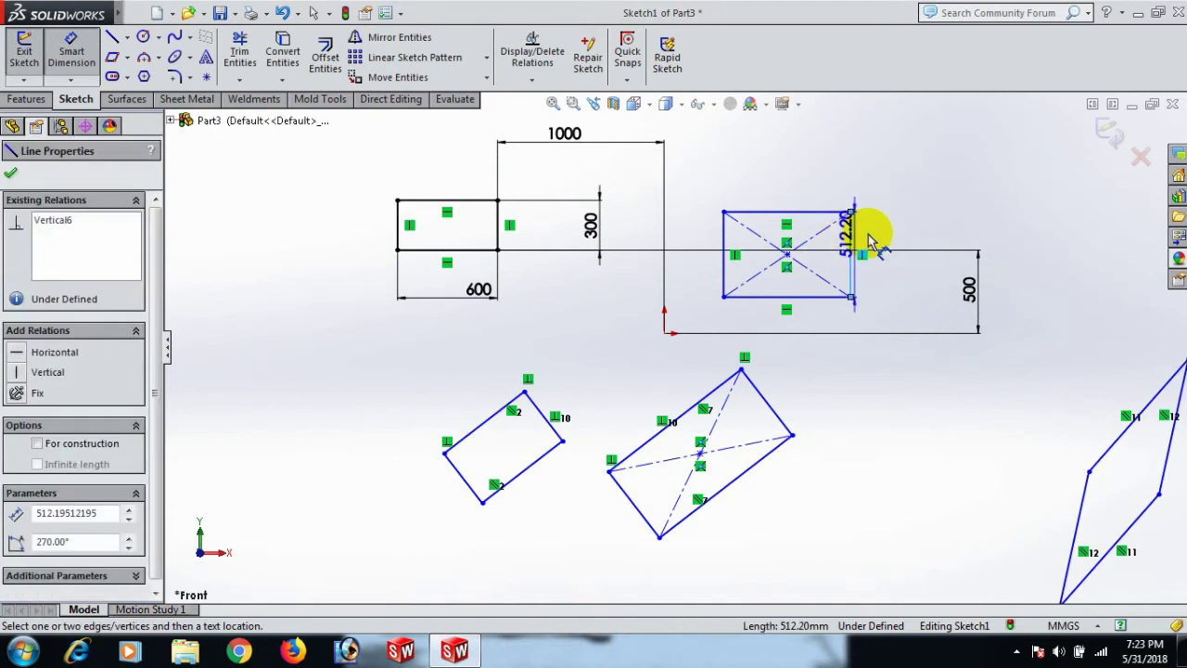
pyautogui.click(999, 232)
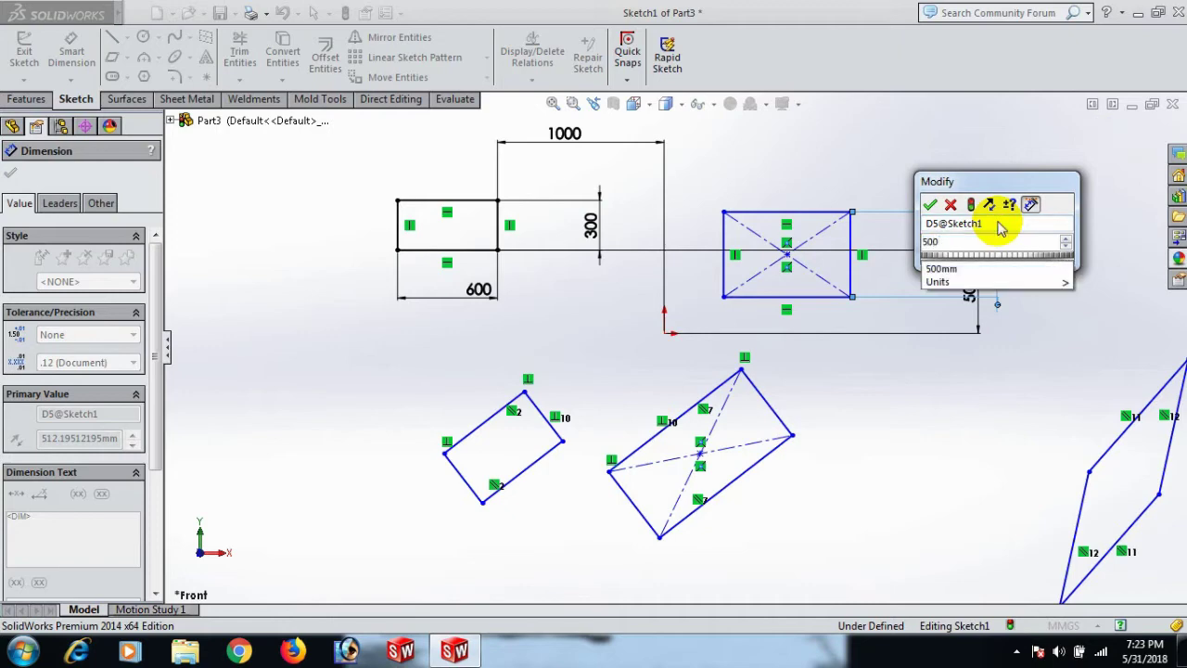
pyautogui.press('Return')
pyautogui.click(794, 298)
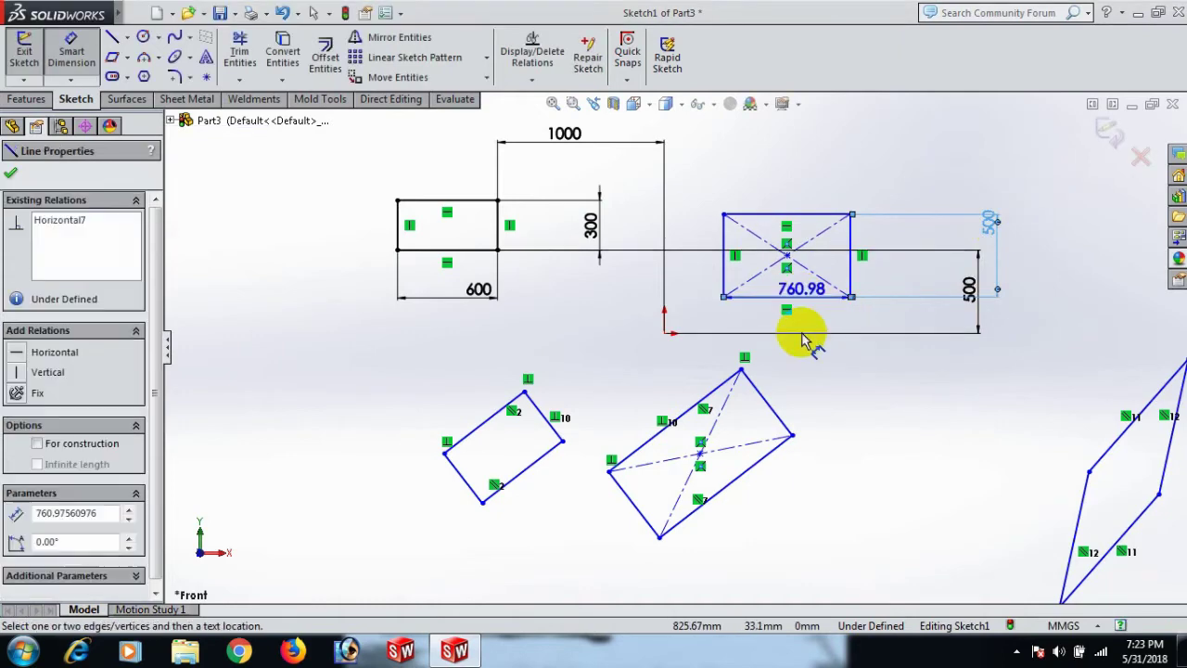
pyautogui.click(818, 380)
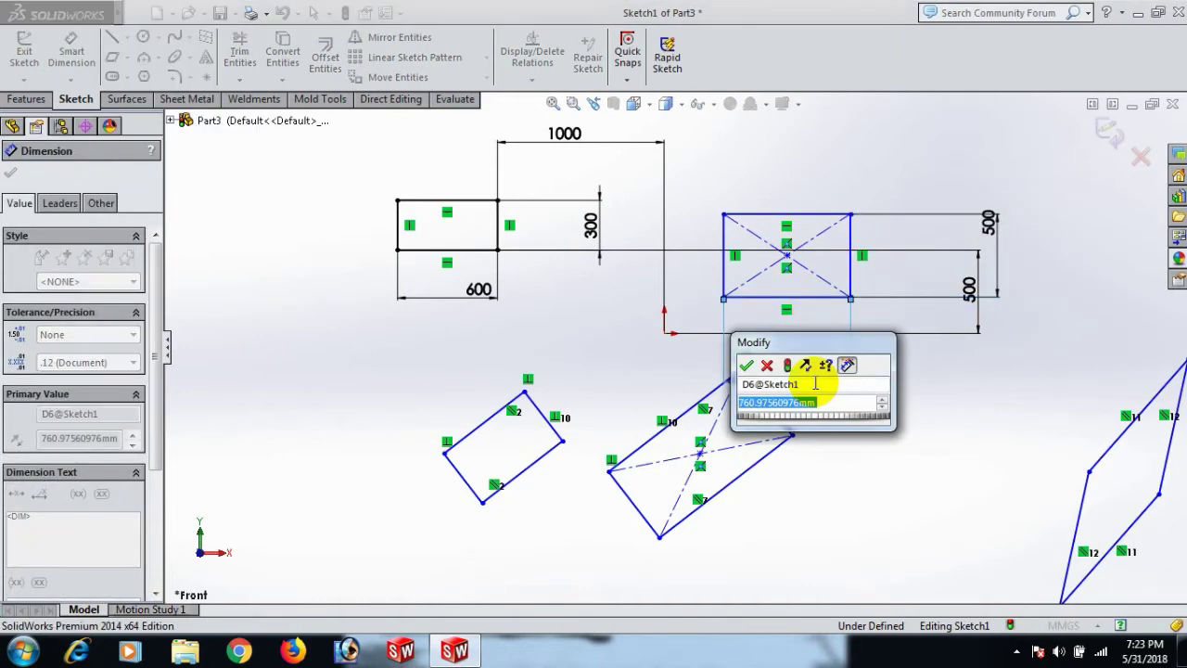
pyautogui.write('800')
pyautogui.press('Return')
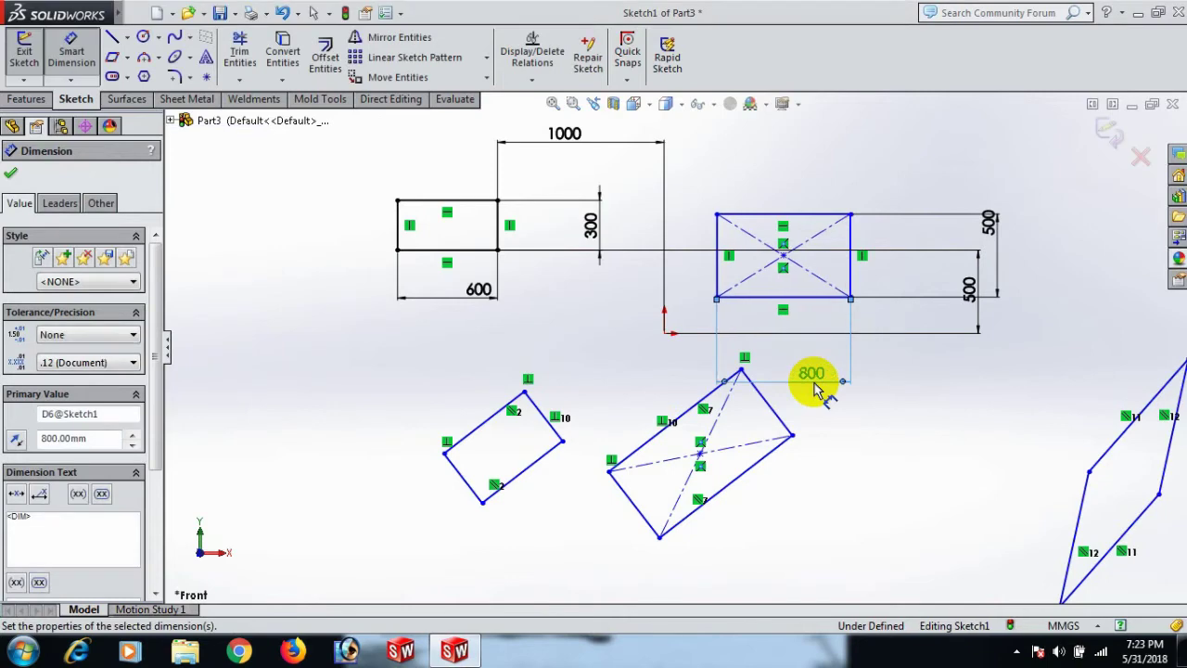
pyautogui.click(805, 152)
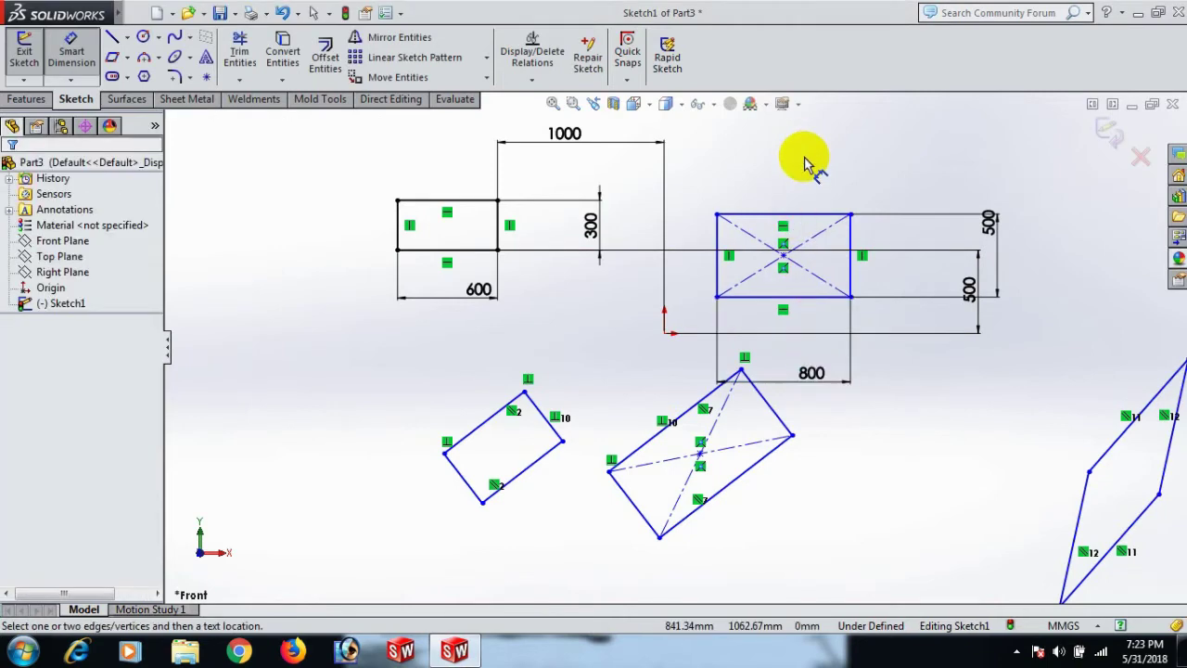
# - Make the center rectangle's centre horizontal with the left rectangle's corner
pyautogui.rightClick(805, 162)
pyautogui.click(845, 193)
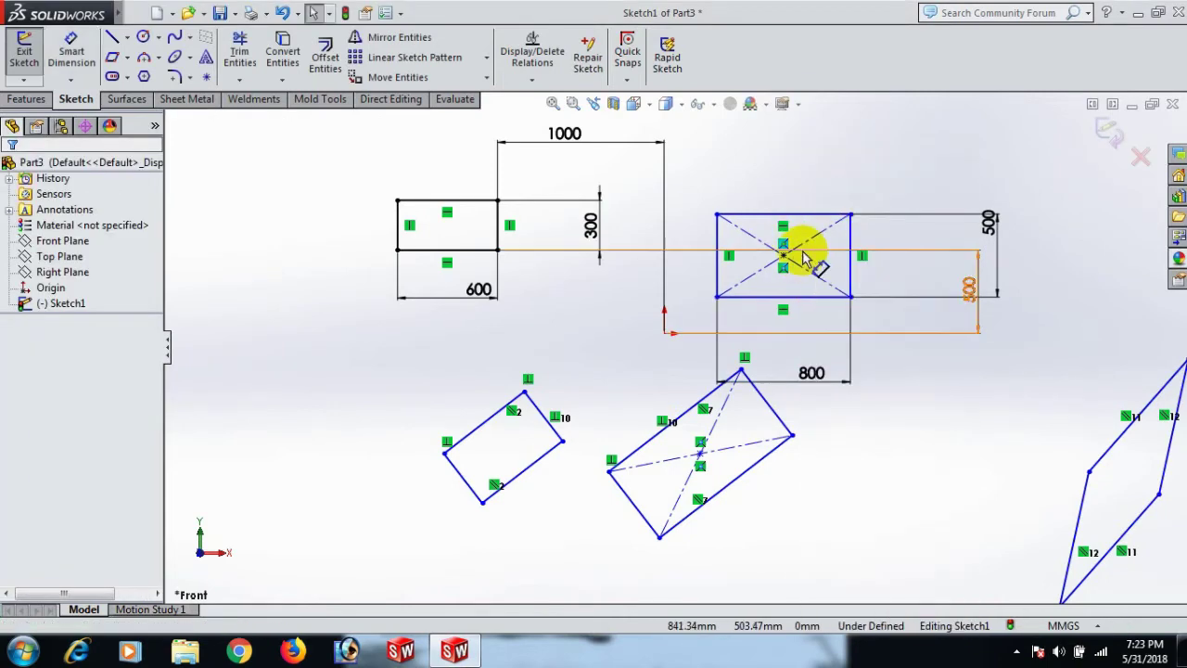
pyautogui.click(784, 256)
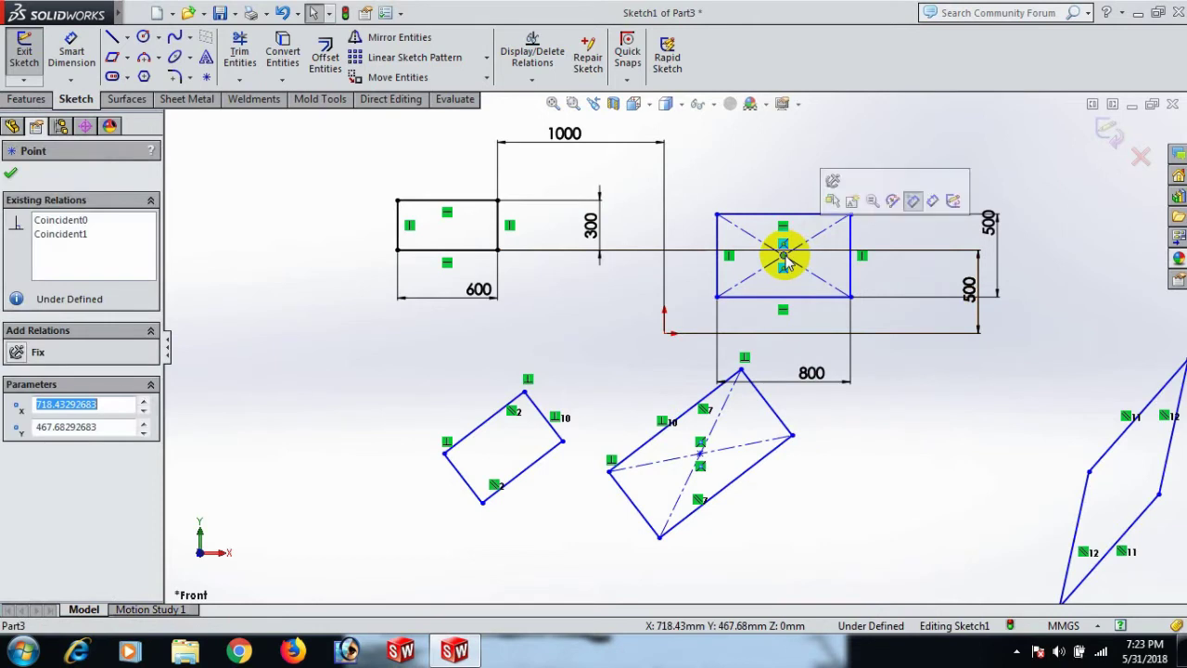
pyautogui.keyDown('ctrl'); pyautogui.click(497, 200); pyautogui.keyUp('ctrl')
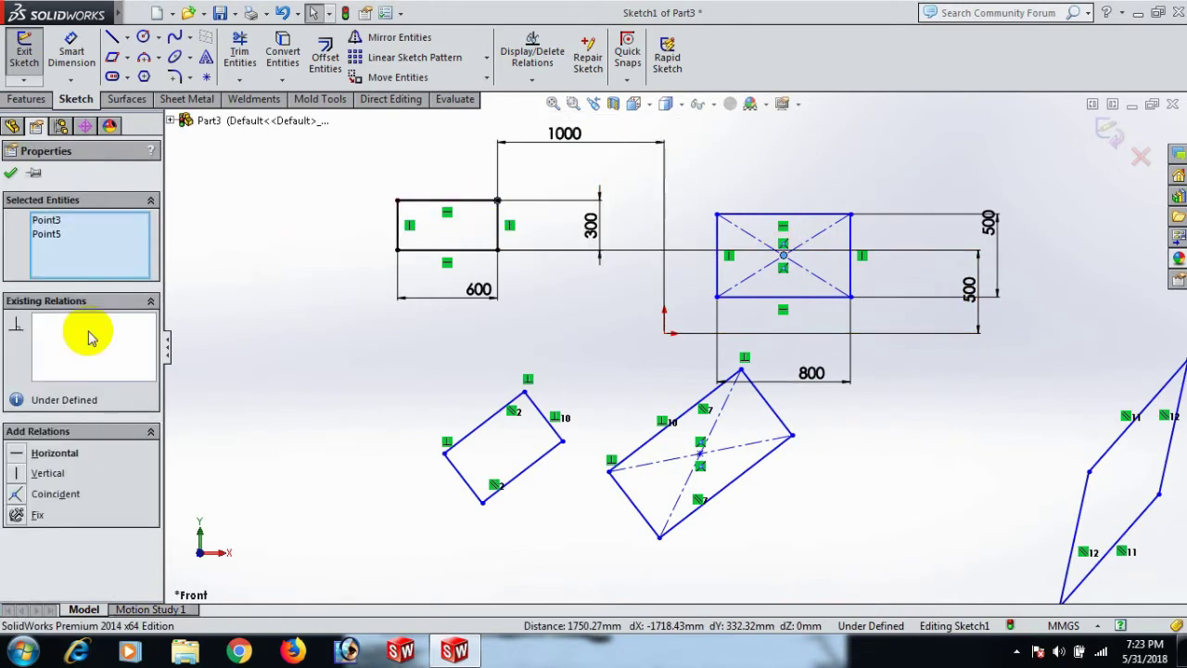
pyautogui.click(10, 453)
pyautogui.click(1002, 406)
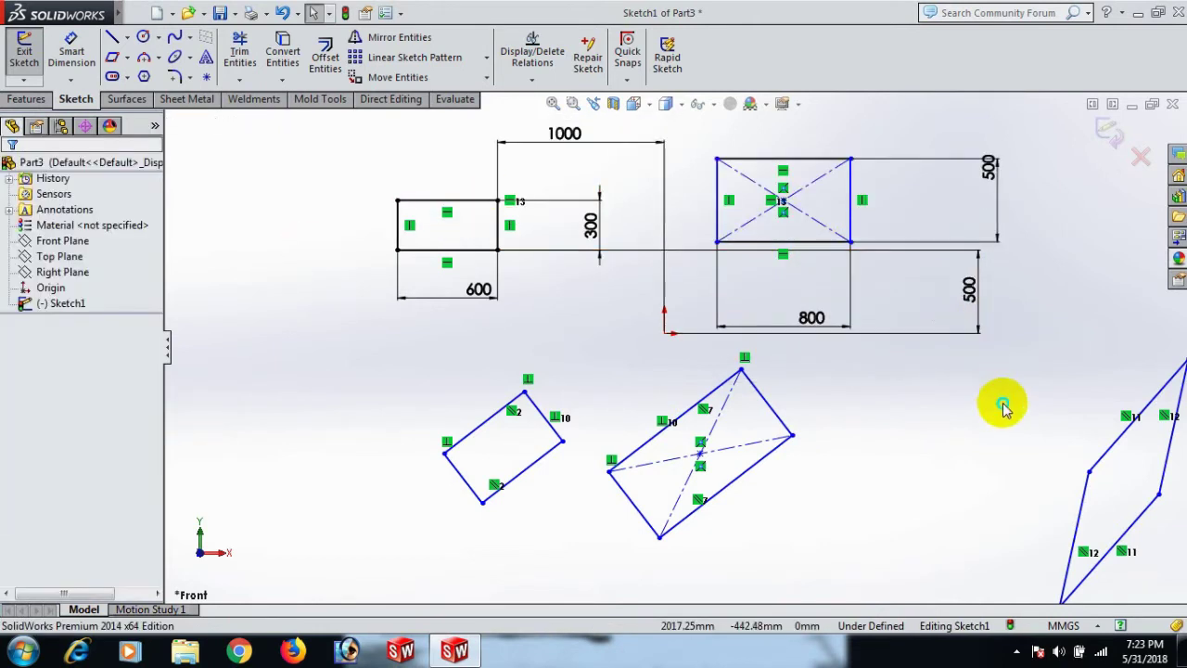
# - Place the center rectangle's centre 1000 horizontally from the origin
pyautogui.press('d')
pyautogui.click(666, 331)
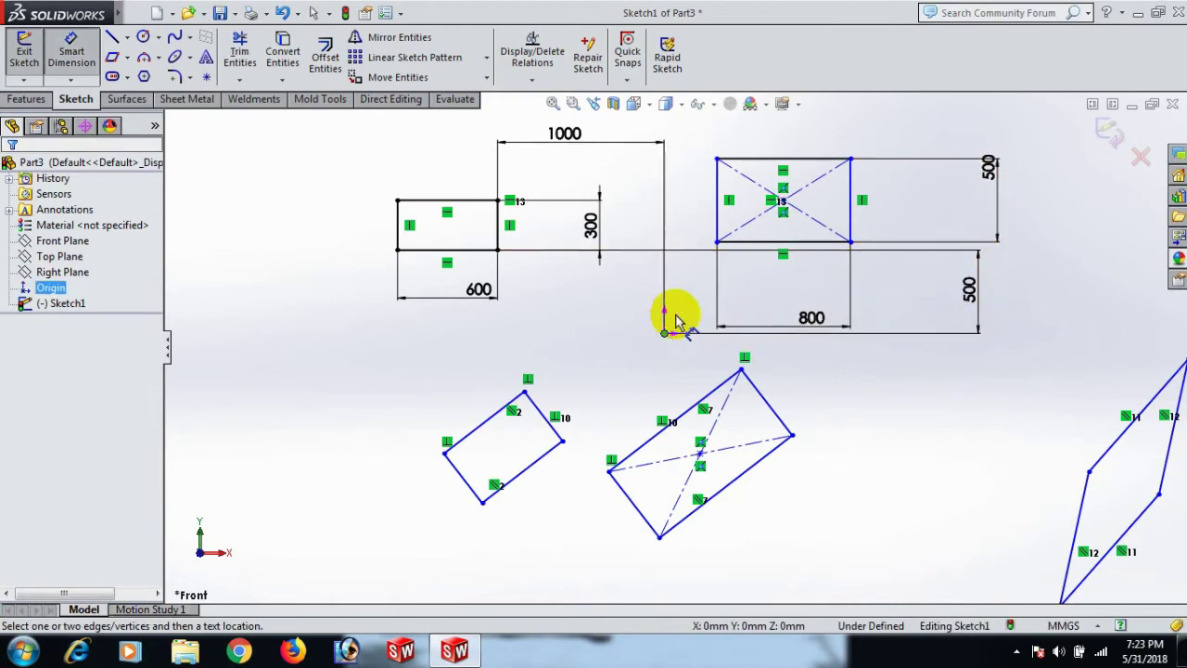
pyautogui.click(782, 201)
pyautogui.click(730, 537)
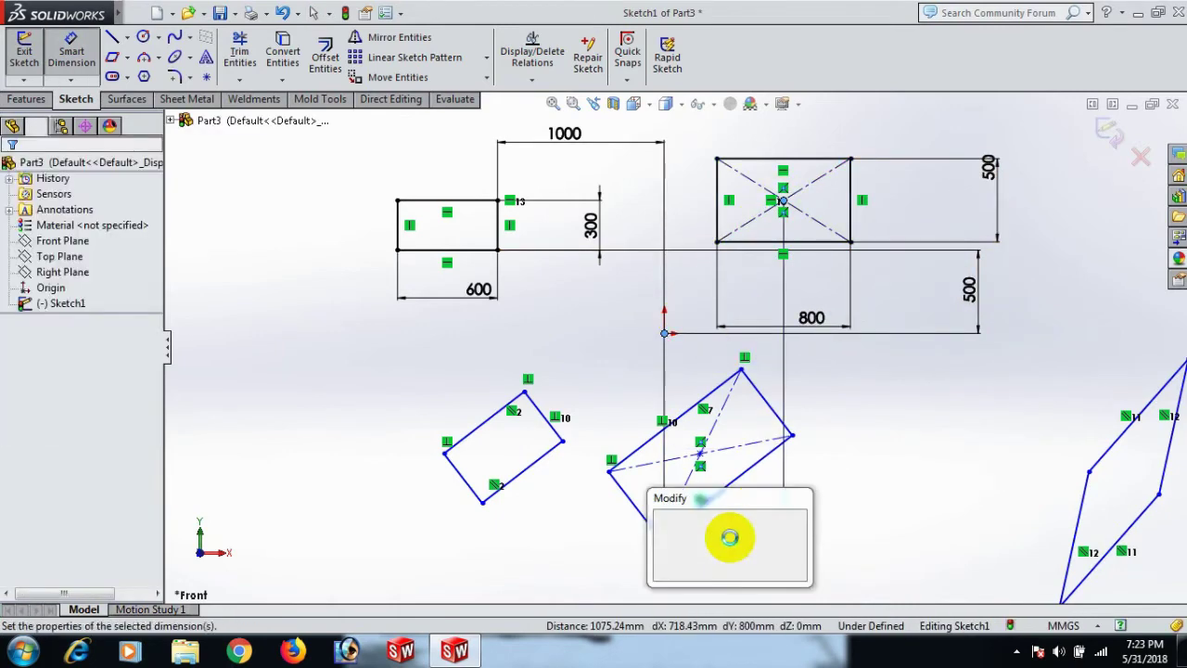
pyautogui.write('1000')
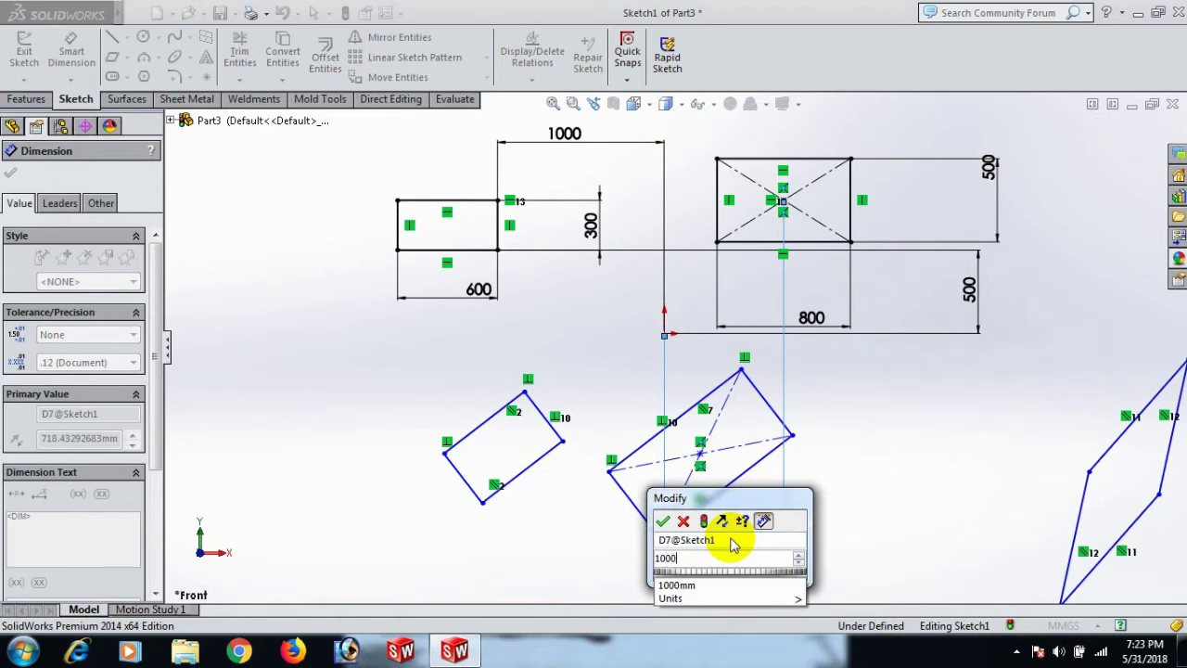
pyautogui.press('Return')
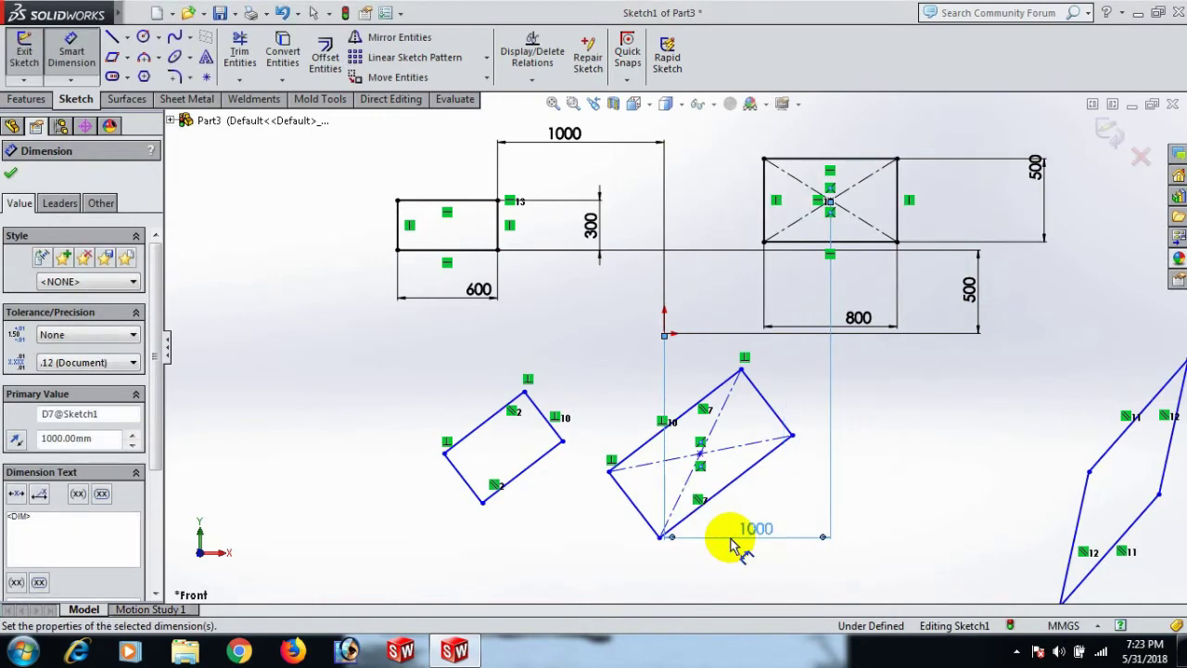
pyautogui.click(944, 408)
pyautogui.rightClick(944, 406)
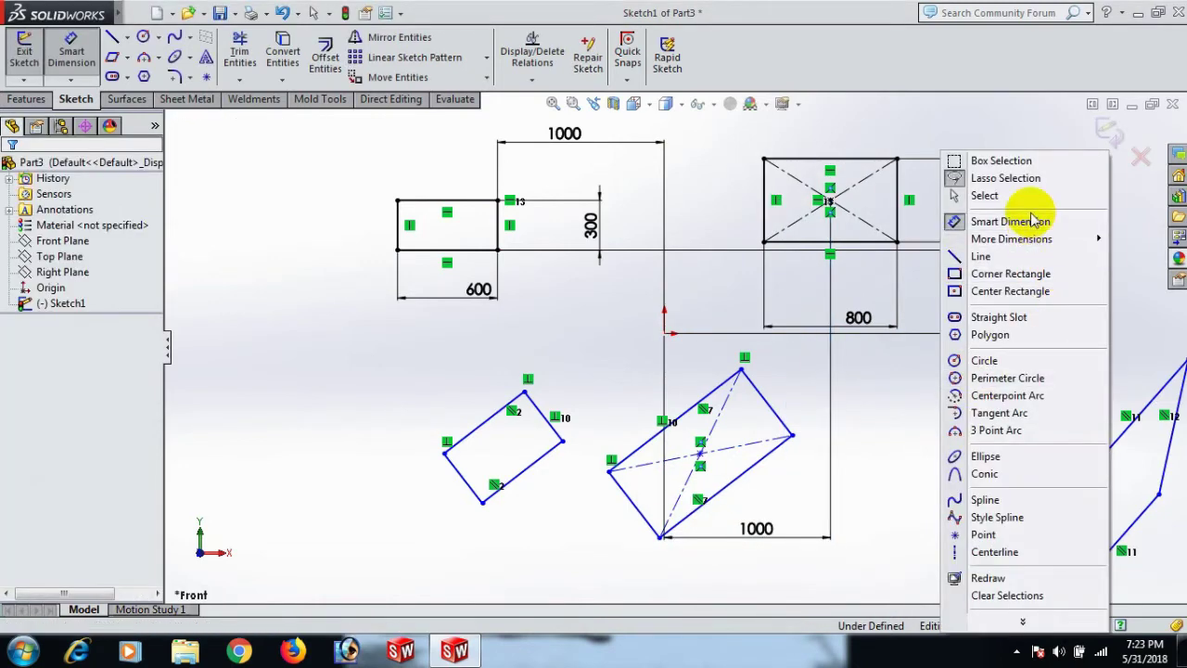
pyautogui.click(985, 195)
# - Move the 1000 dimension above the center rectangle and set the tilted rectangle's short edge to 400
pyautogui.moveTo(755, 529); pyautogui.dragTo(729, 149)
pyautogui.click(923, 362)
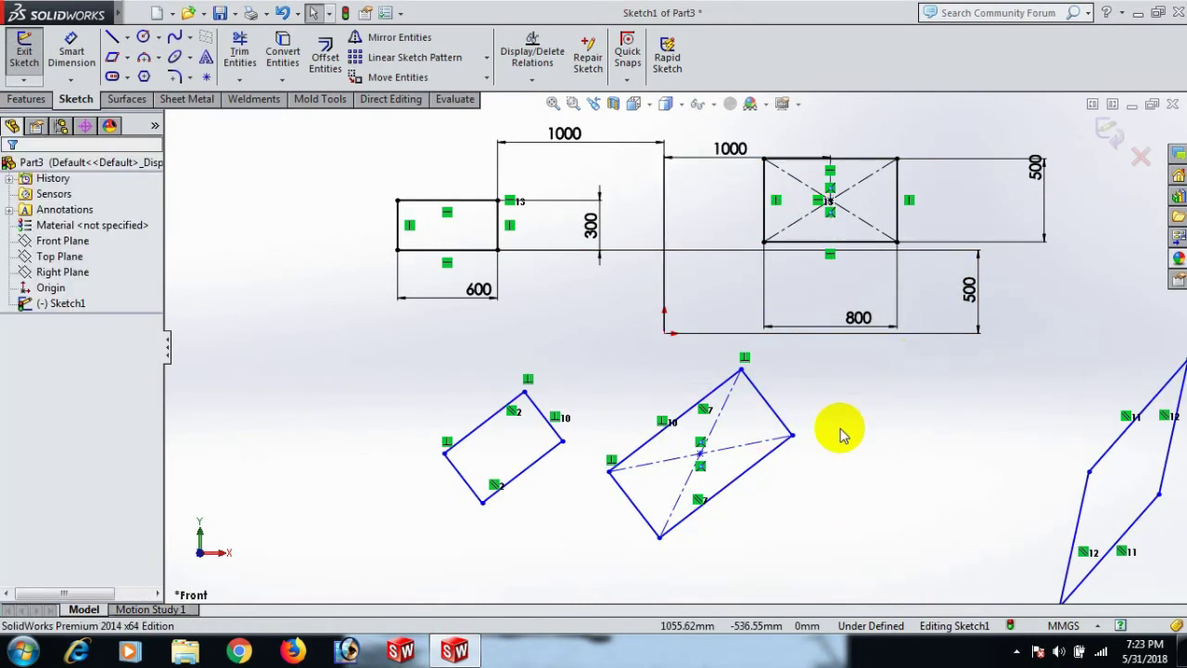
pyautogui.moveTo(922, 411); pyautogui.dragTo(937, 302, button='right')
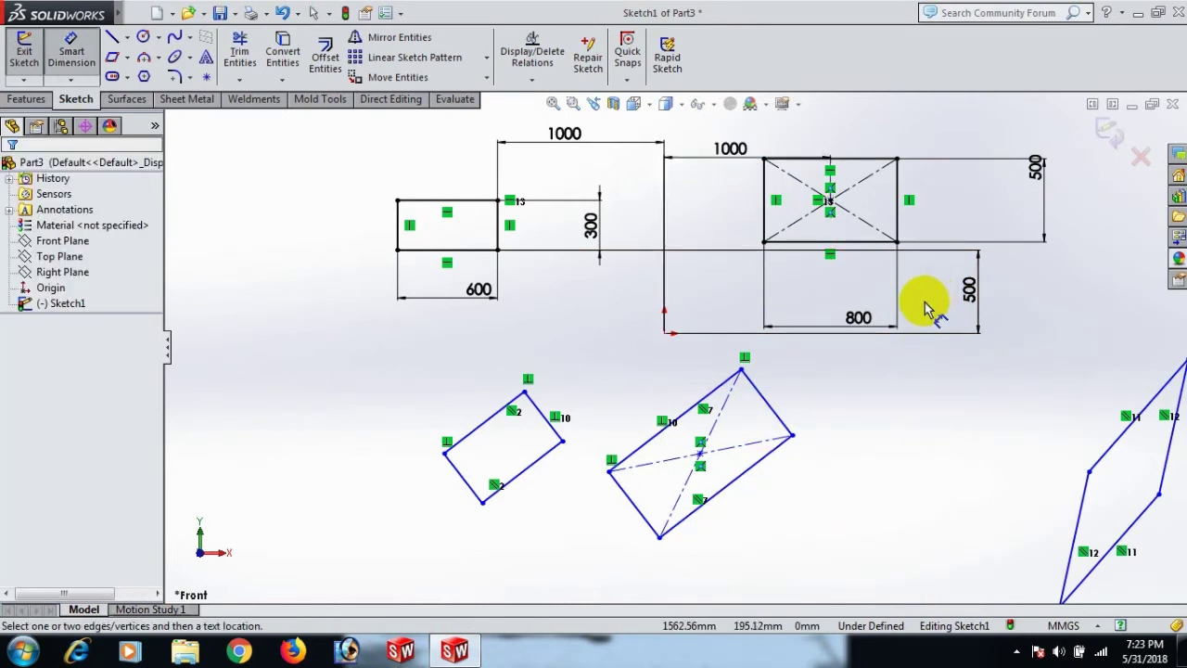
pyautogui.click(467, 483)
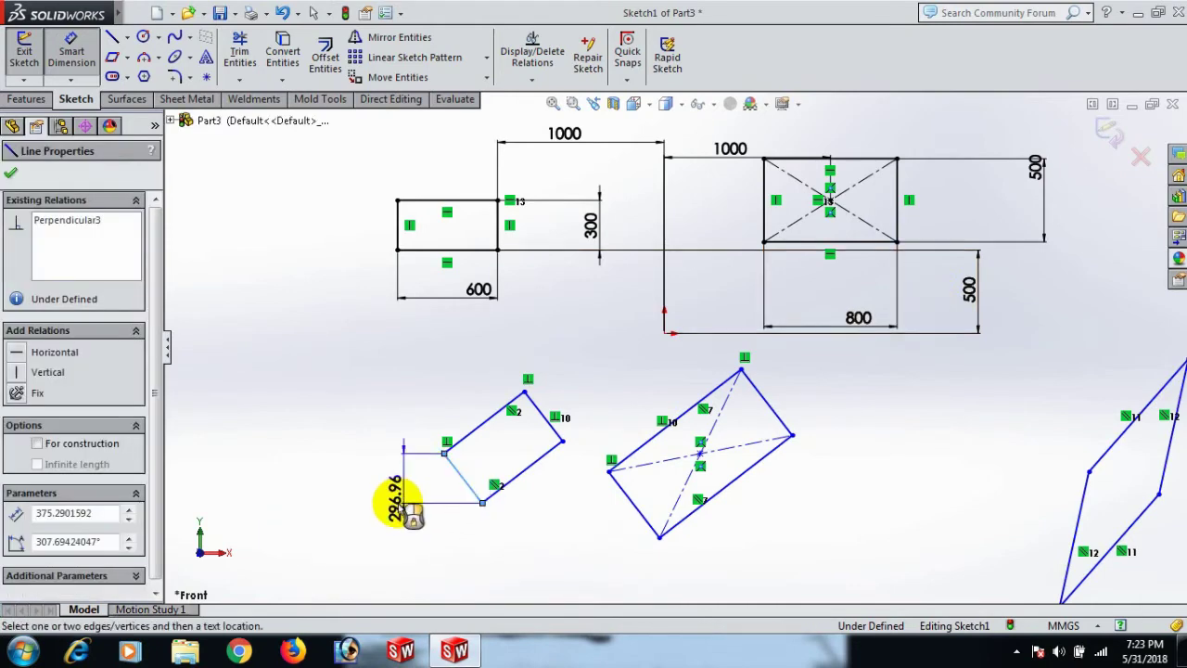
pyautogui.click(422, 524)
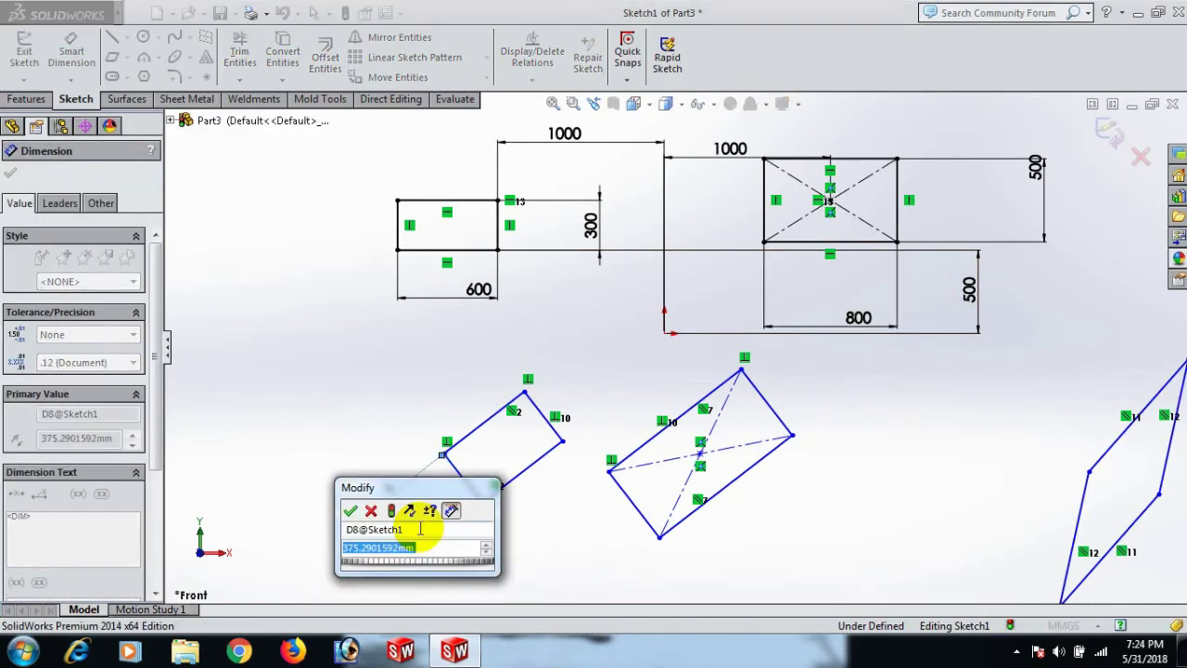
pyautogui.write('400')
pyautogui.press('Return')
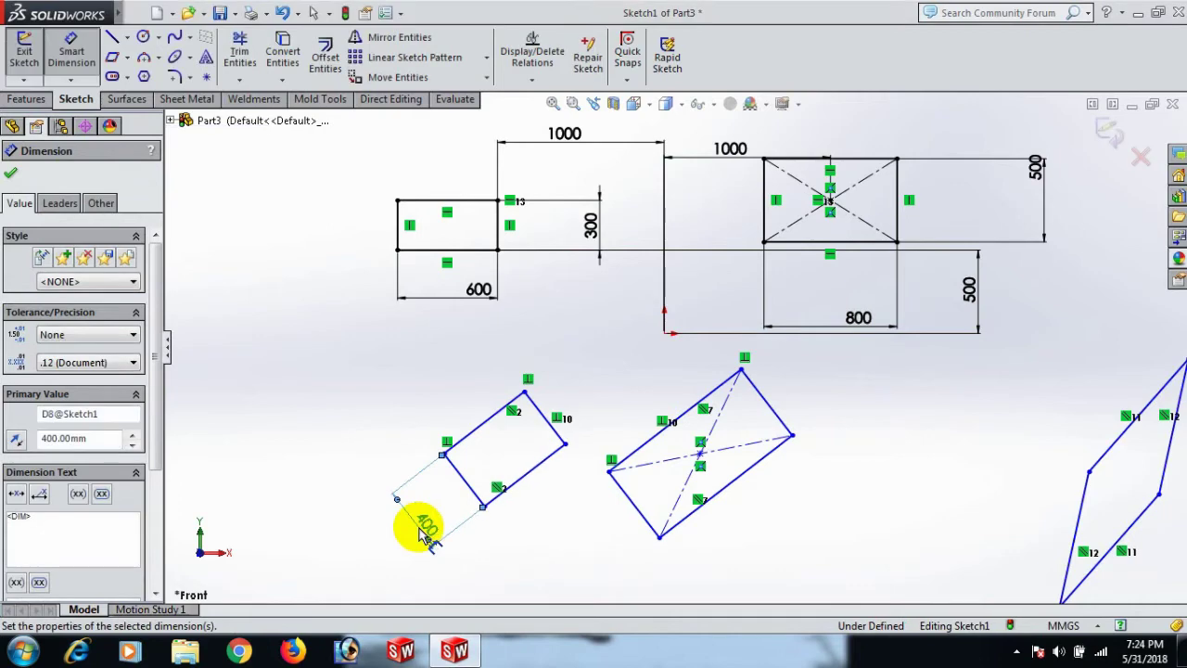
# - Set the tilted rectangle's long edge to 600, correcting a mistyped 6000
pyautogui.click(533, 478)
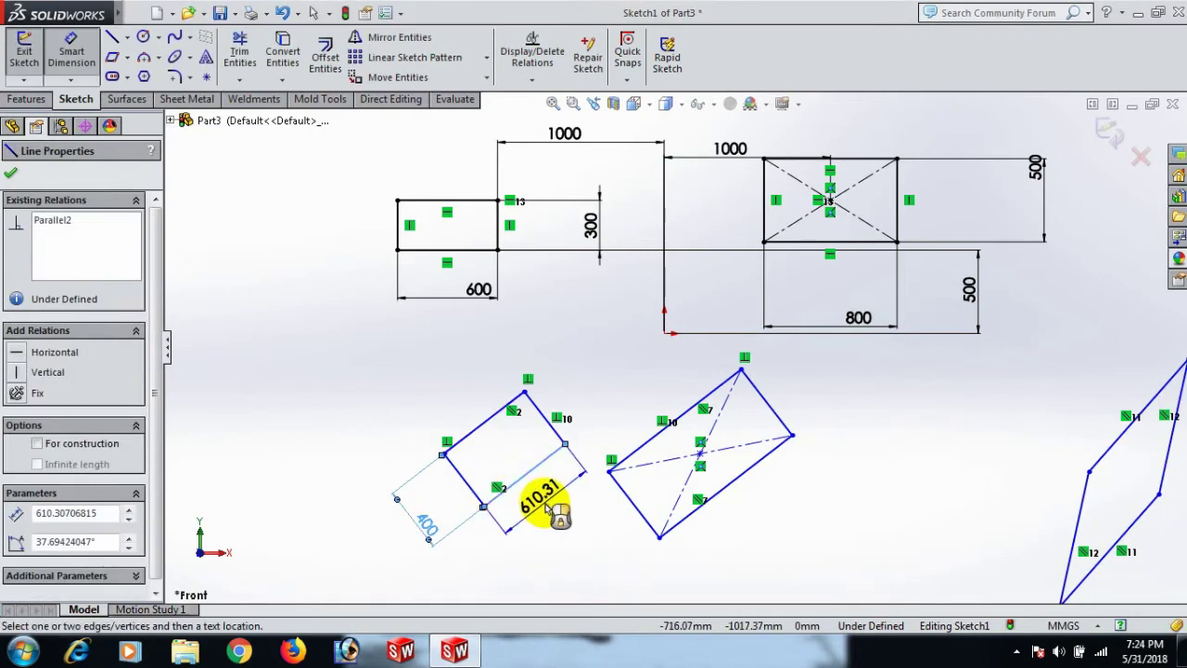
pyautogui.click(546, 505)
pyautogui.write('6000')
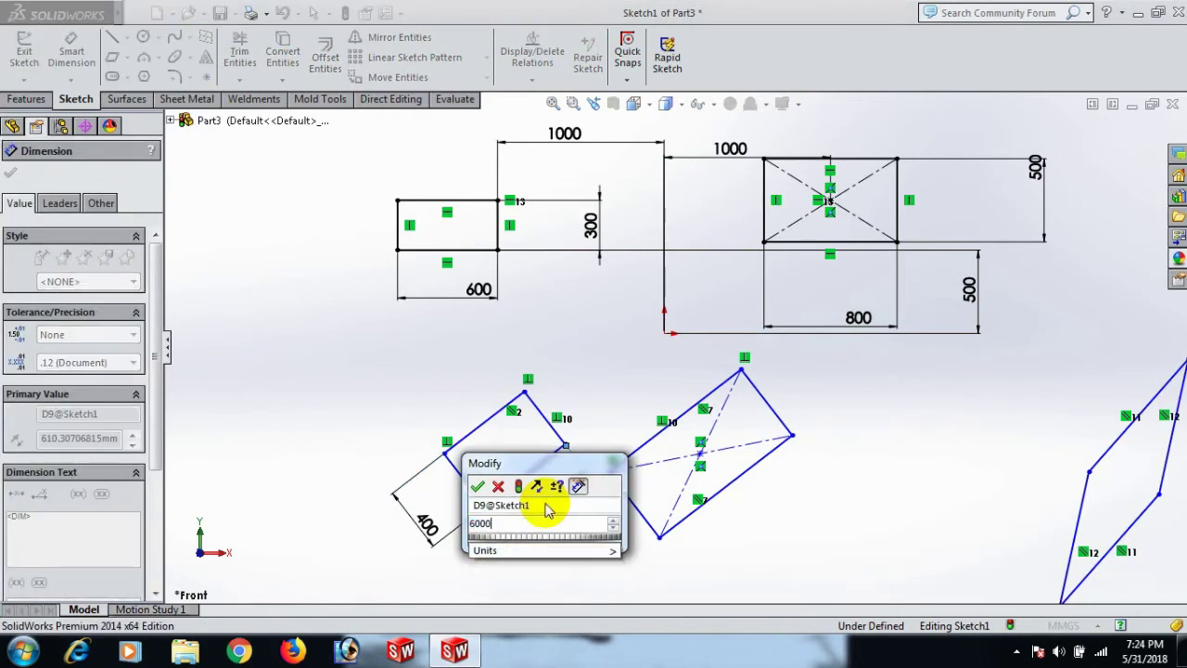
pyautogui.press('Return')
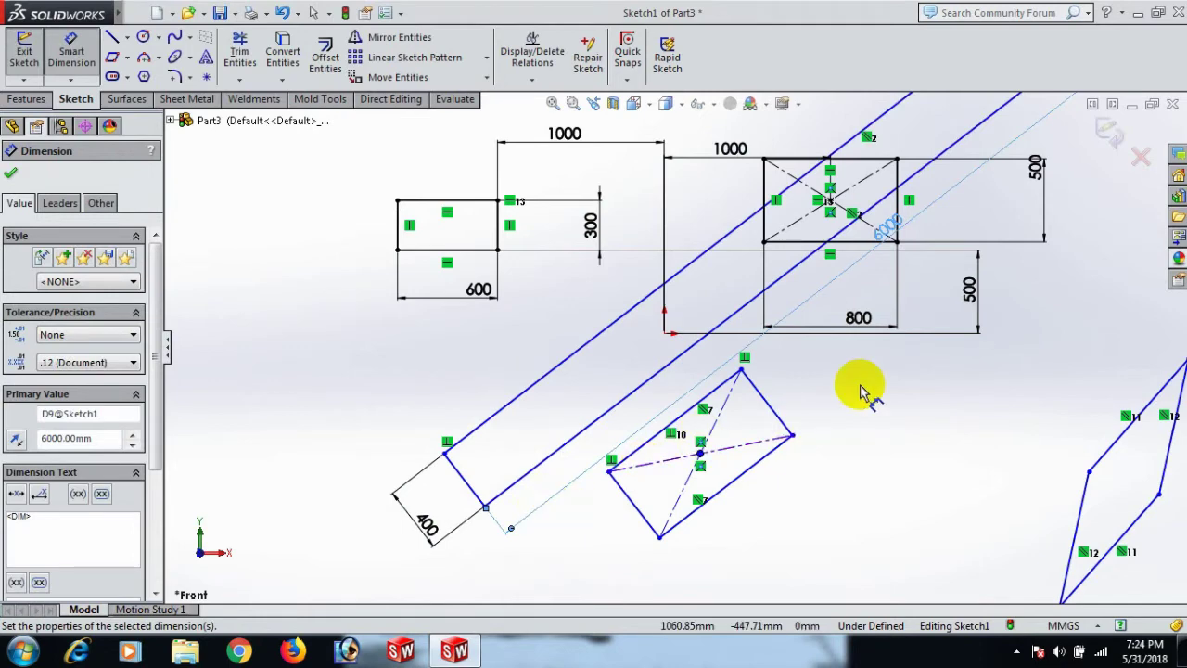
pyautogui.doubleClick(888, 227)
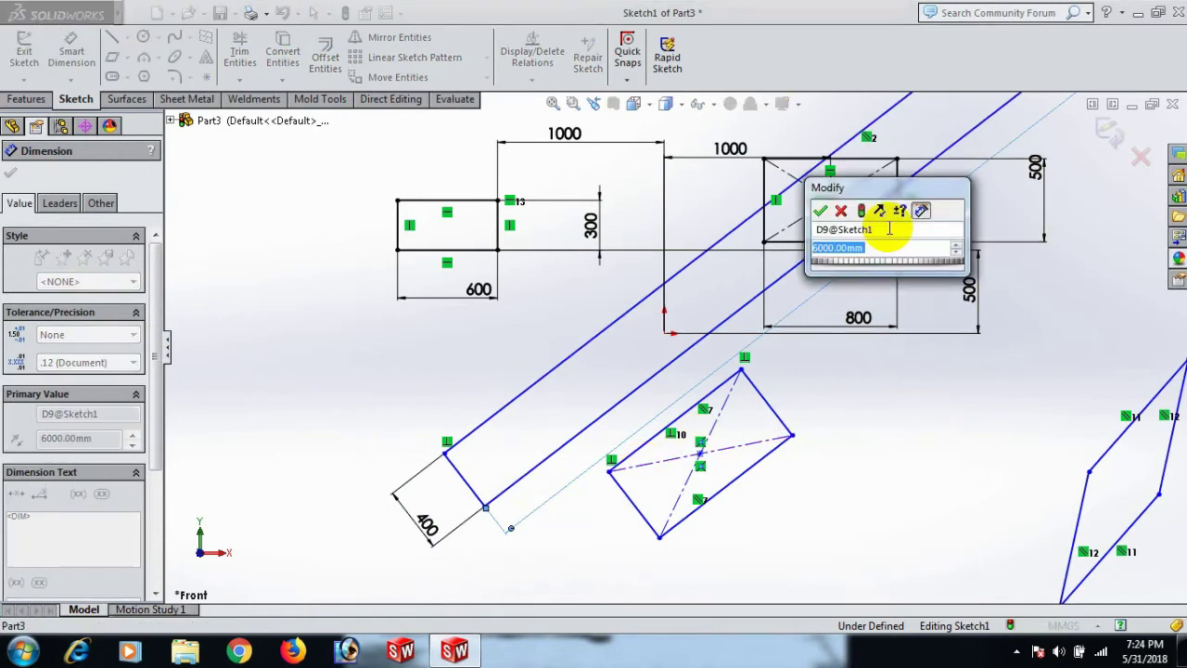
pyautogui.write('600')
pyautogui.press('Return')
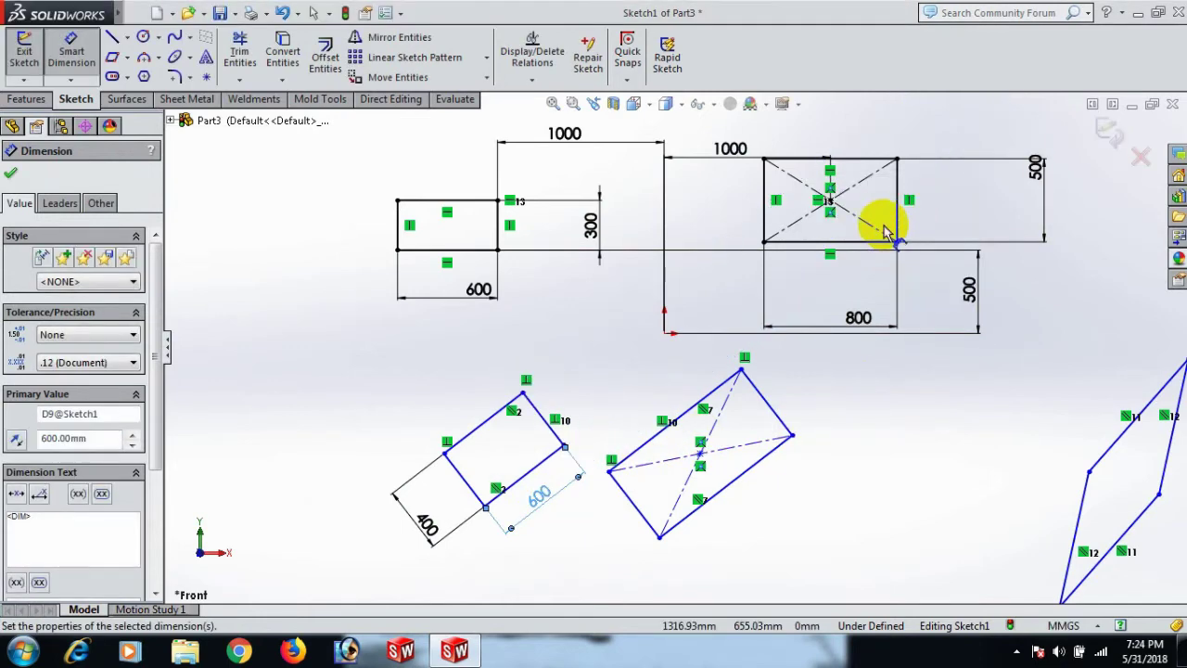
pyautogui.click(997, 406)
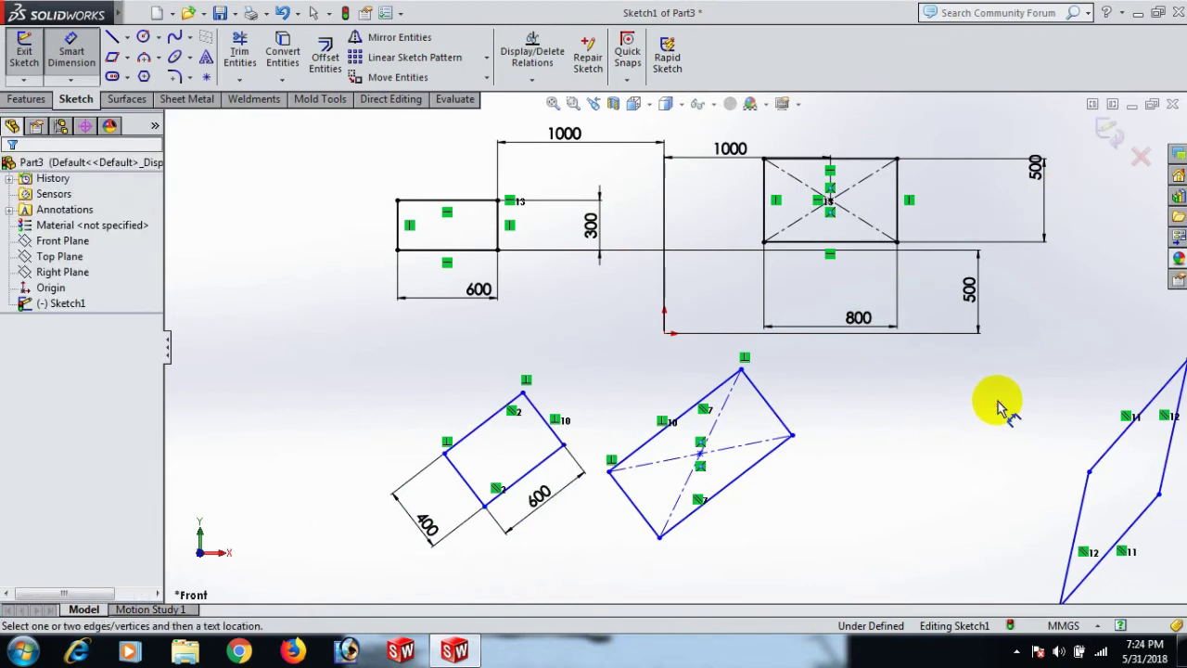
# - Dimension the tilted rectangle's top corner 1000 below the first rectangle's corner
pyautogui.click(523, 392)
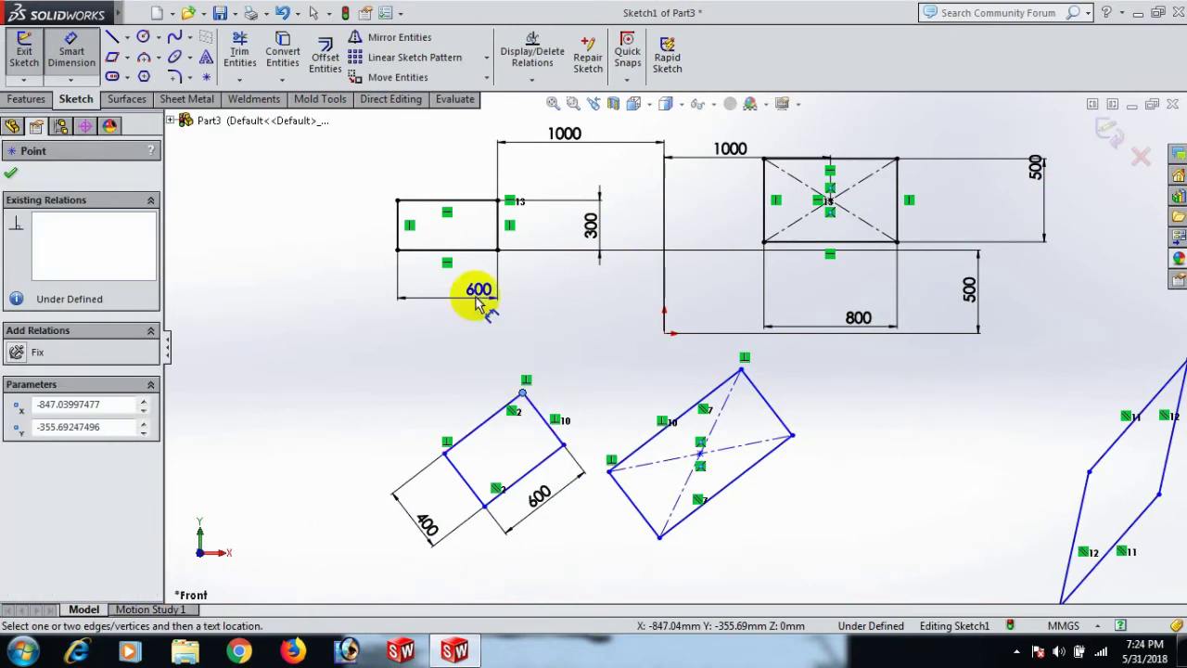
pyautogui.click(498, 250)
pyautogui.click(318, 314)
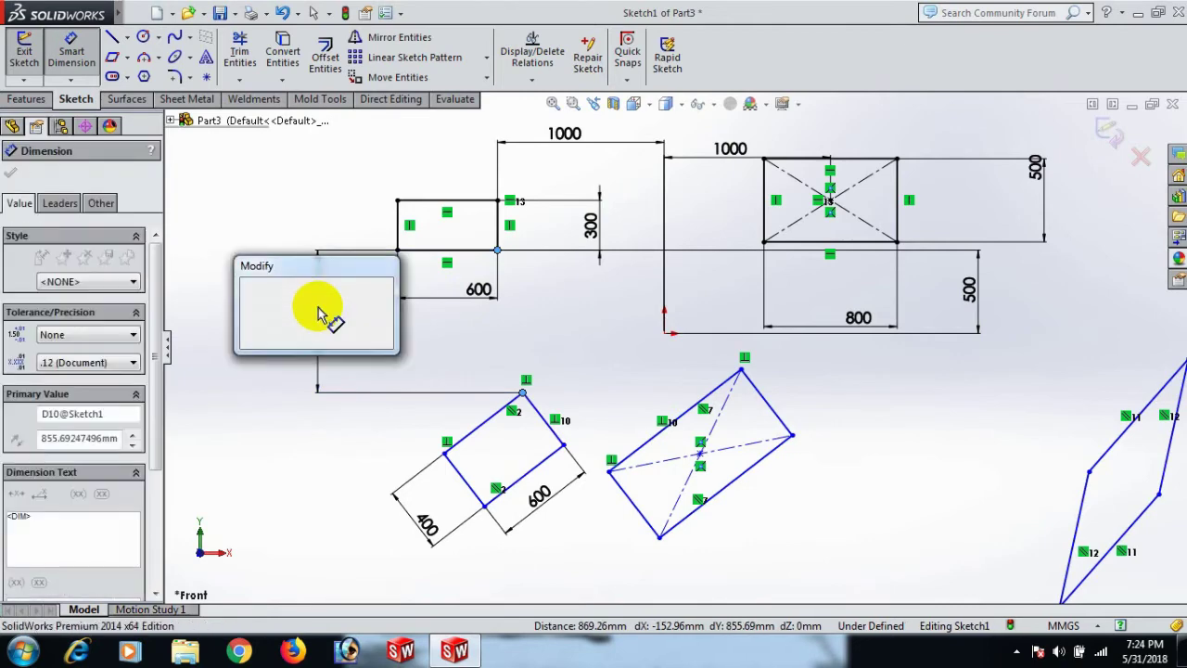
pyautogui.write('100')
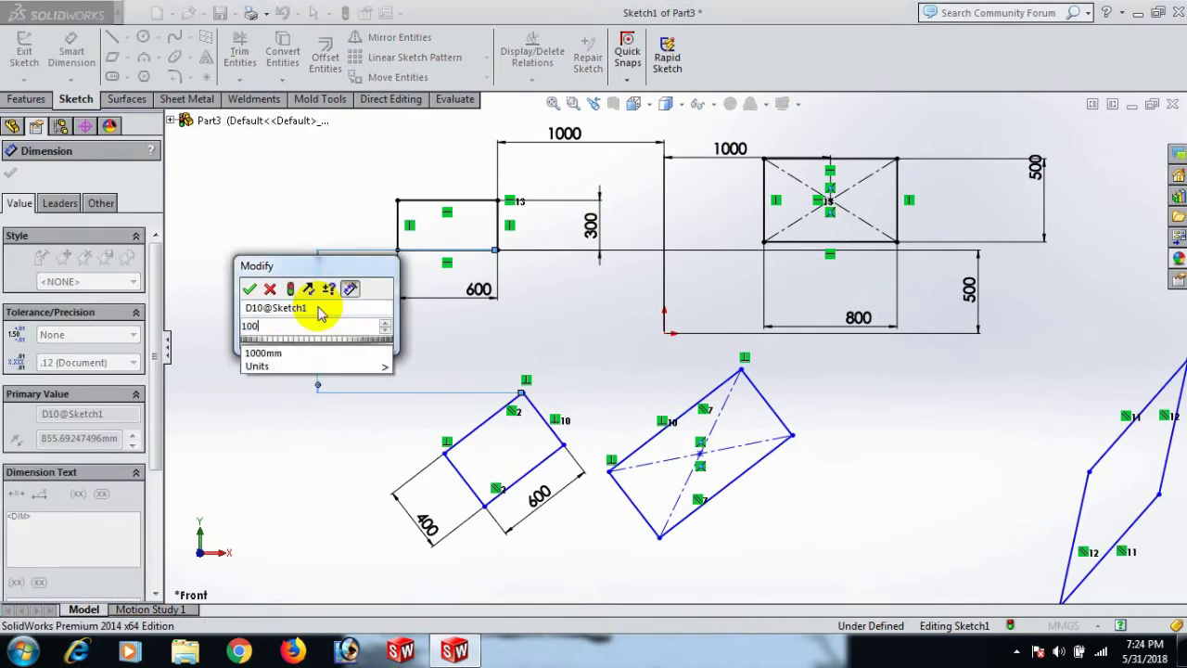
pyautogui.press('Escape')
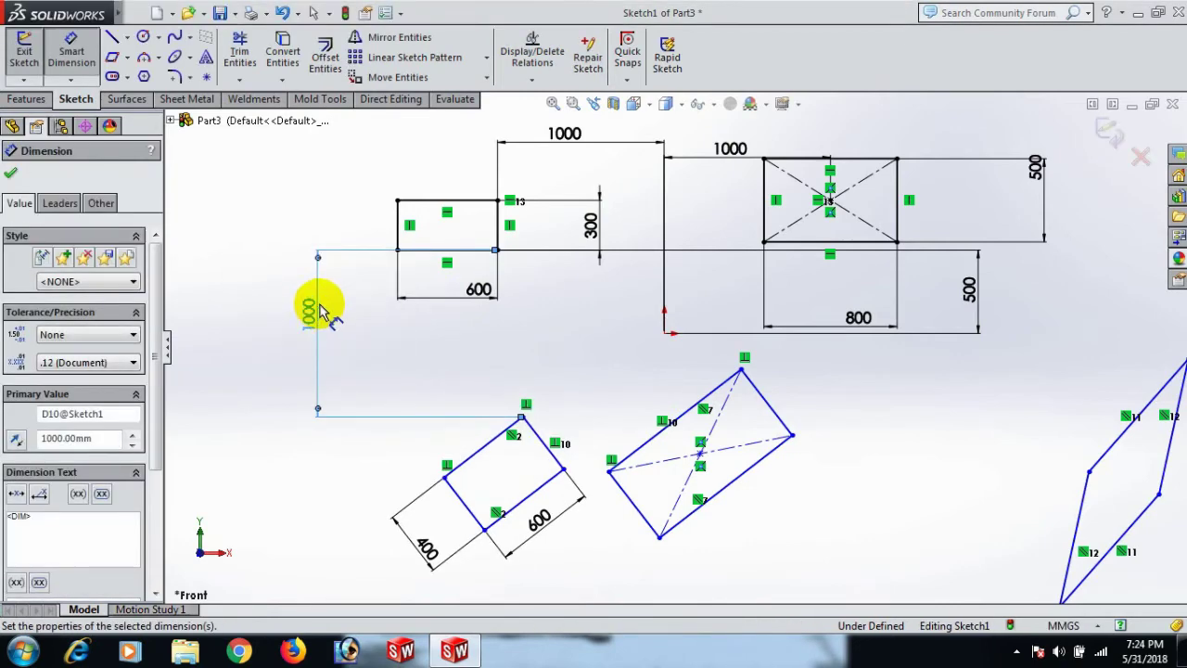
pyautogui.click(320, 311)
# - Add a Vertical relation between the tilted rectangle's top corner and the first rectangle's corner
pyautogui.rightClick(247, 273)
pyautogui.click(303, 194)
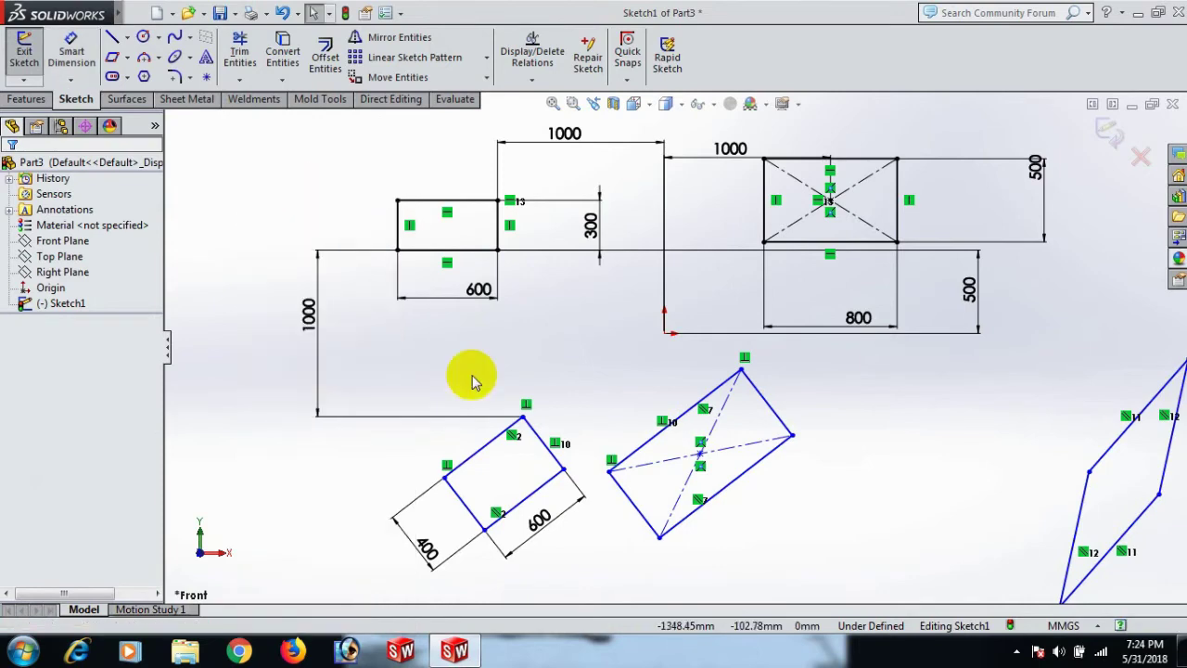
pyautogui.click(523, 415)
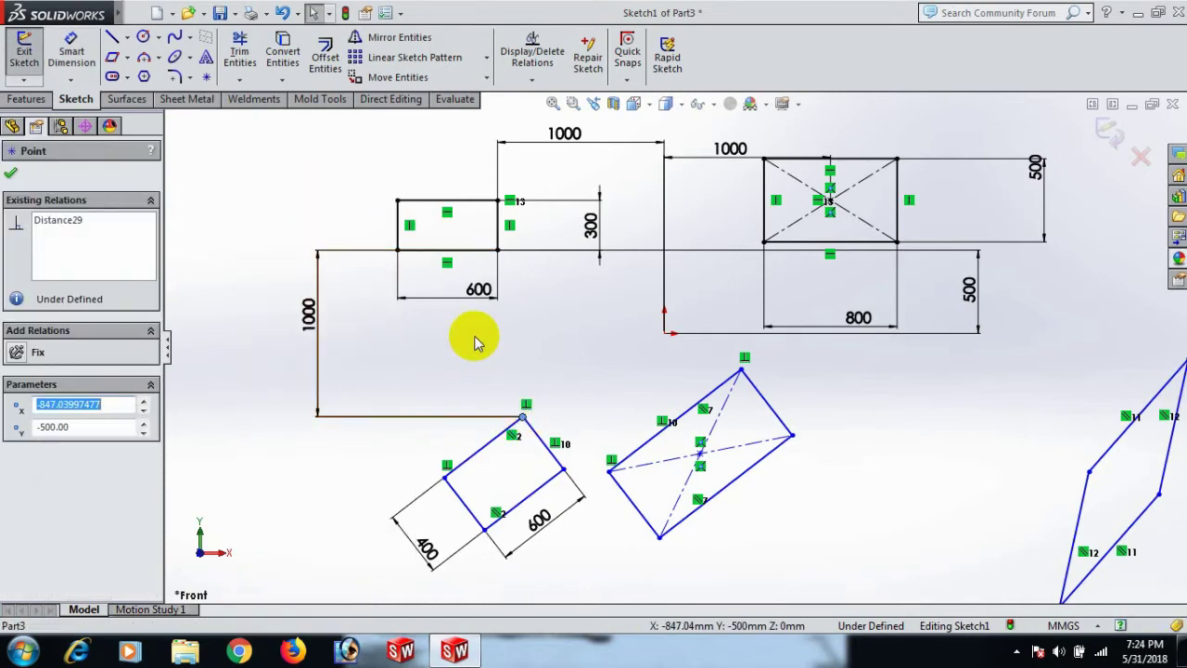
pyautogui.keyDown('ctrl'); pyautogui.click(498, 251); pyautogui.keyUp('ctrl')
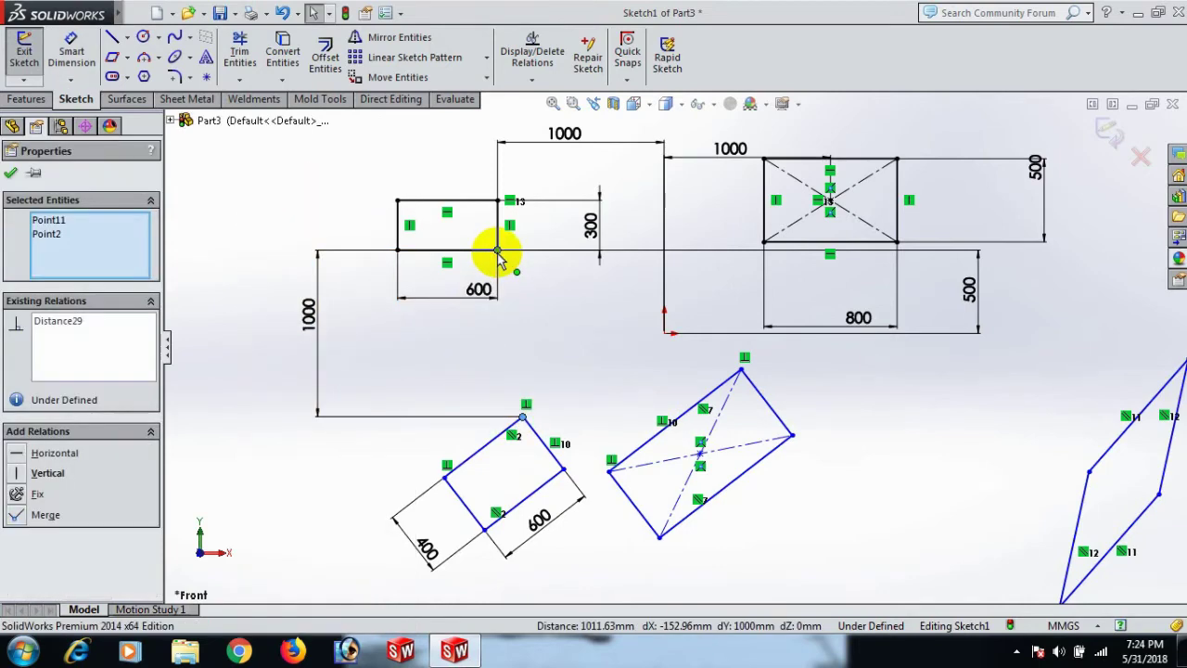
pyautogui.click(14, 474)
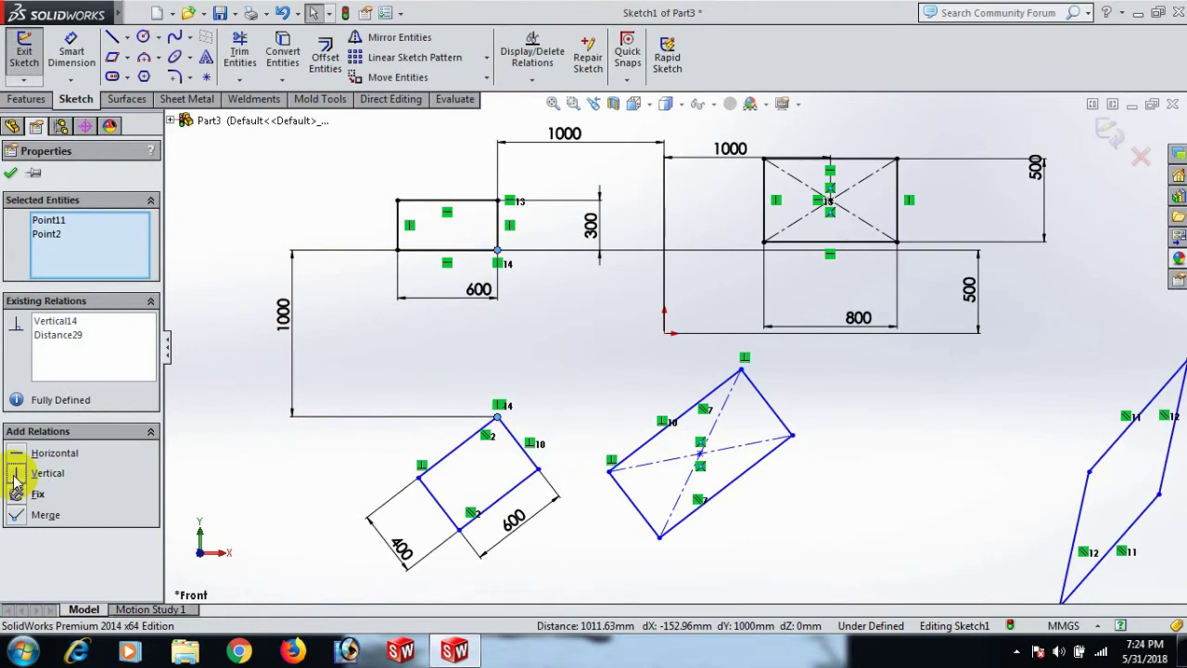
pyautogui.click(882, 471)
pyautogui.moveTo(890, 468); pyautogui.dragTo(926, 360, button='right')
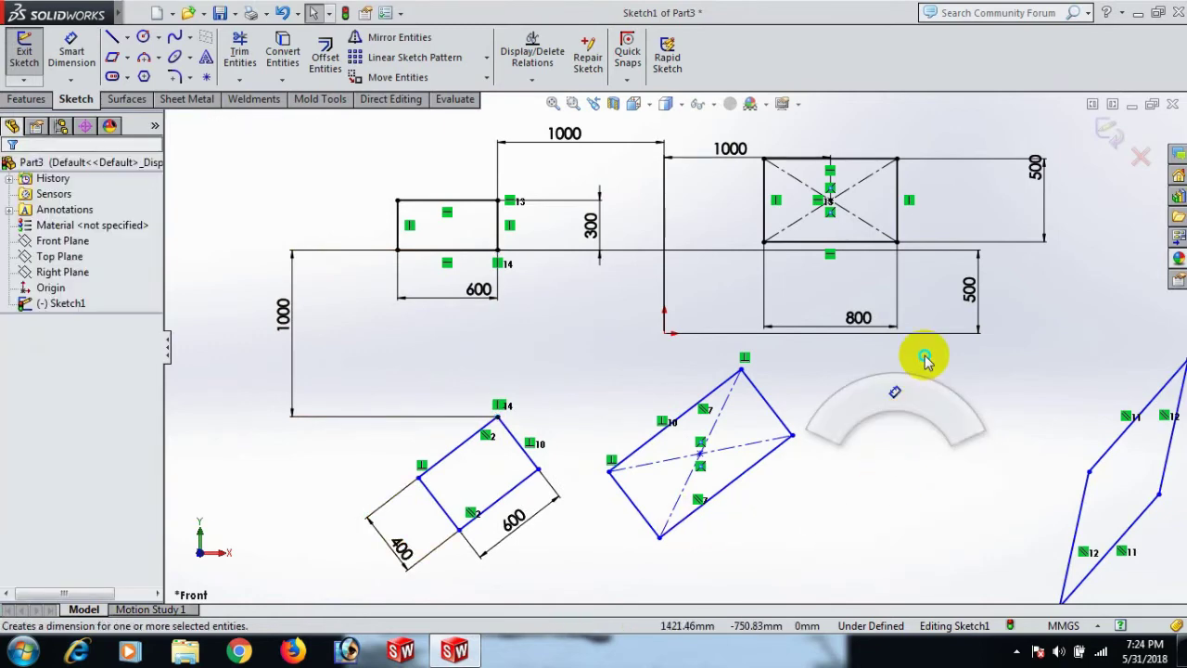
# - Set a 40° angle on the tilted rectangle's upper edge
pyautogui.scroll(3, 711, 424)
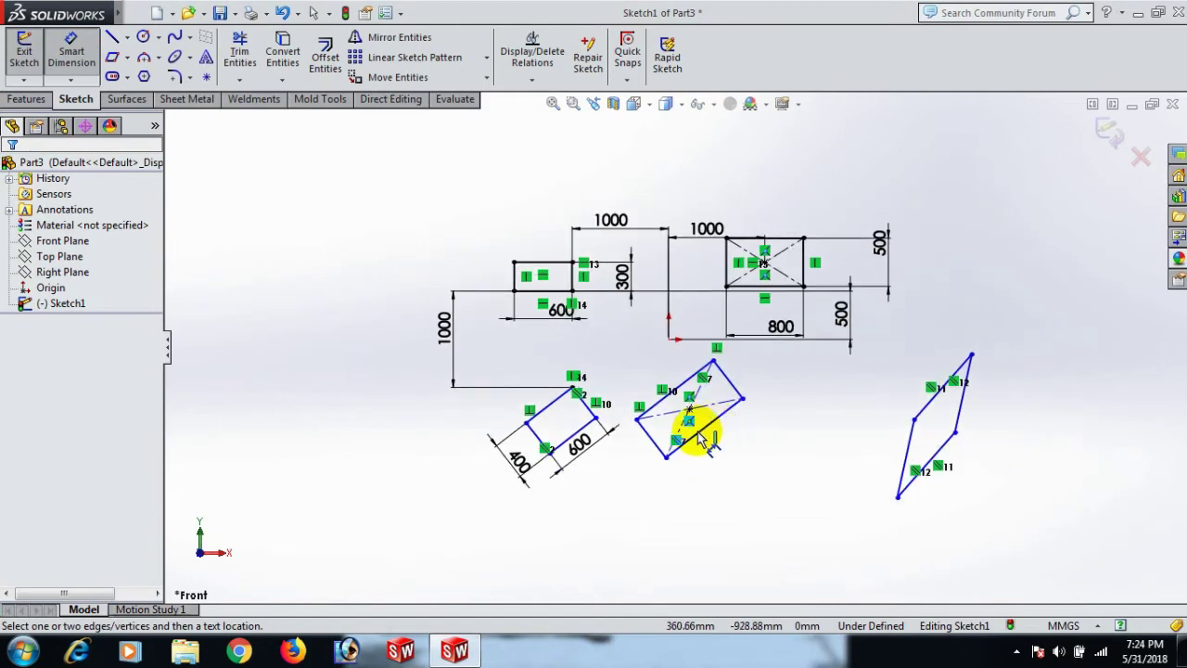
pyautogui.click(656, 445)
pyautogui.scroll(-2, 656, 445)
pyautogui.click(525, 401)
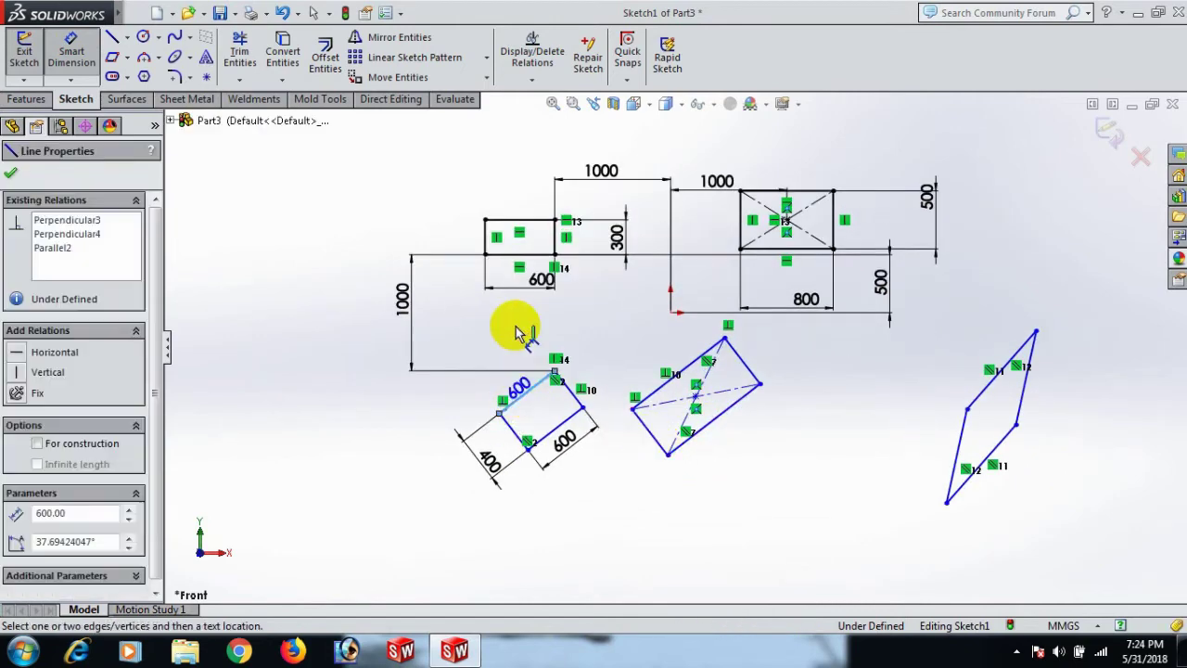
pyautogui.click(502, 263)
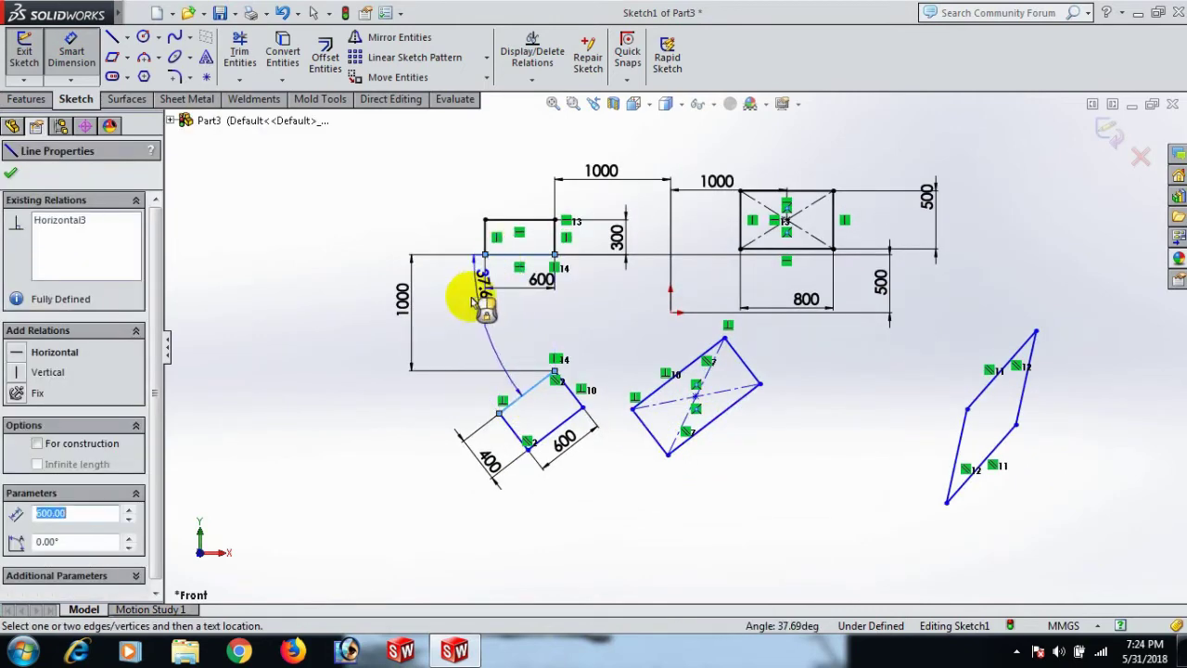
pyautogui.click(358, 352)
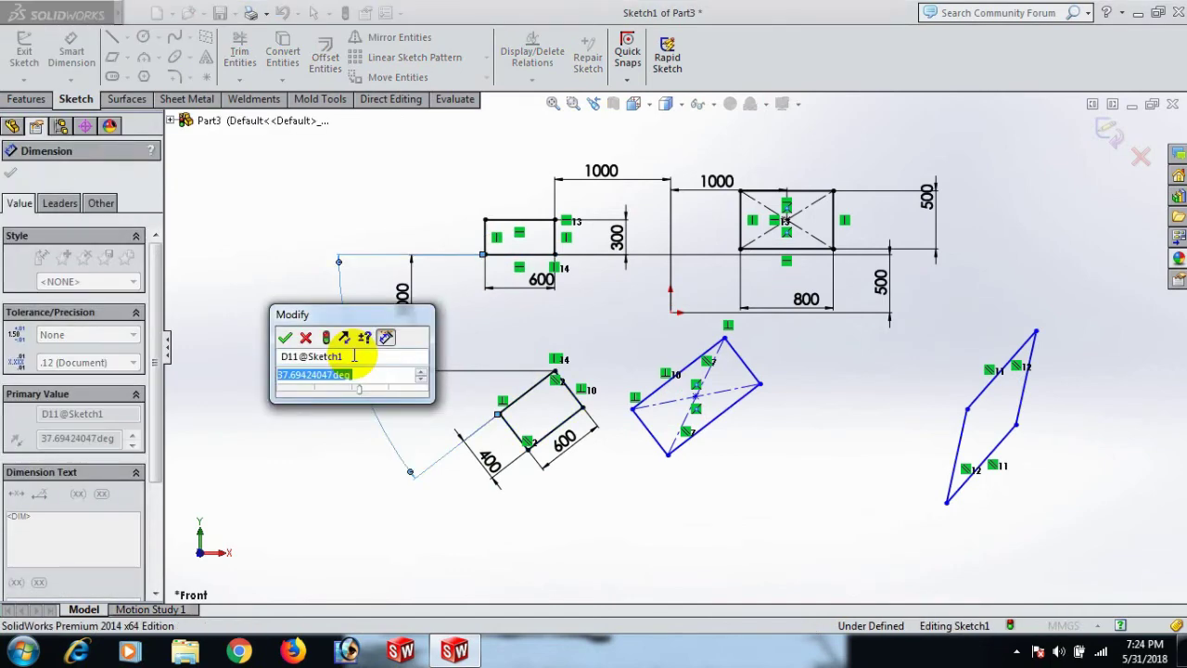
pyautogui.write('4')
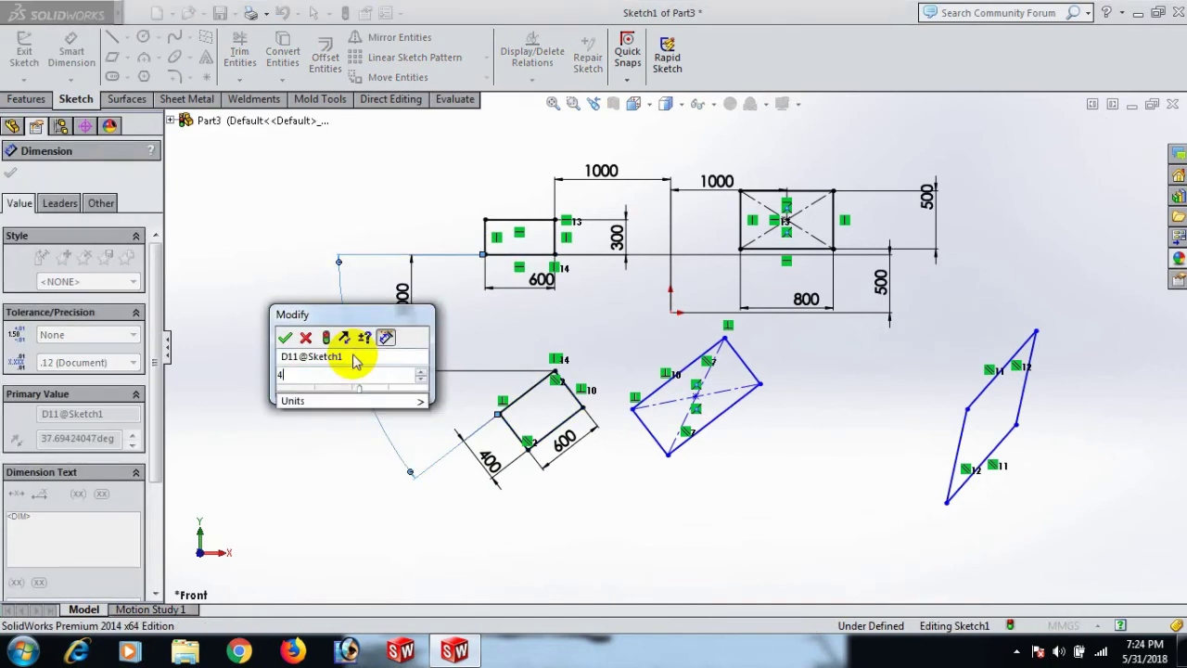
pyautogui.write('0')
pyautogui.press('Return')
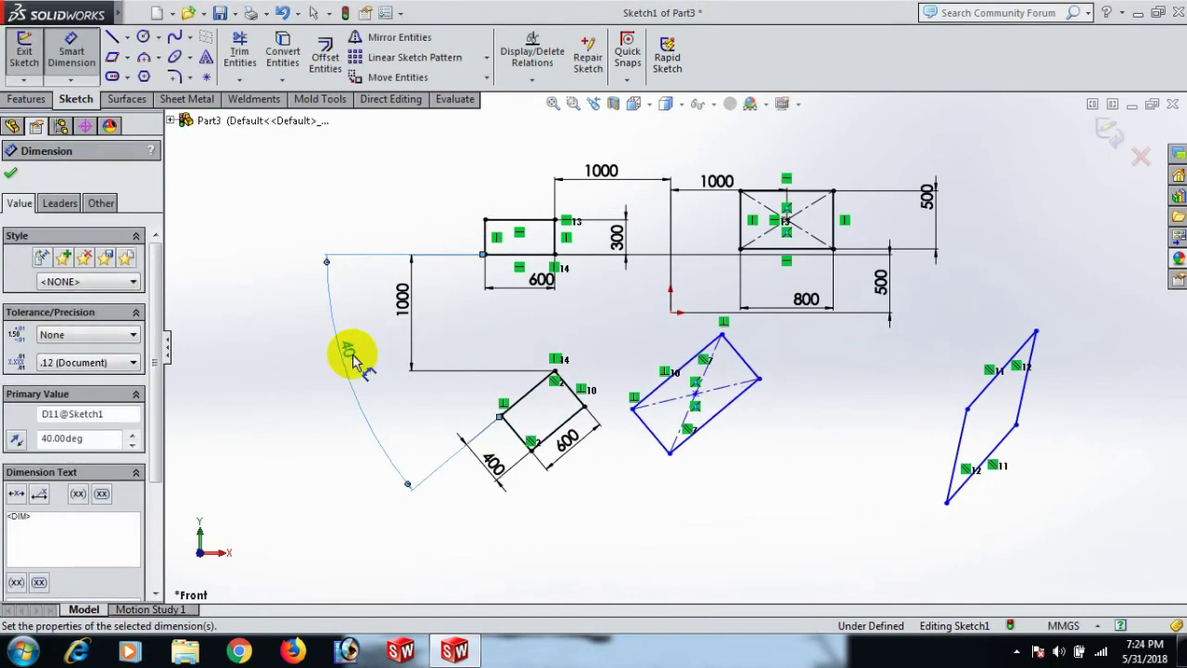
pyautogui.click(825, 372)
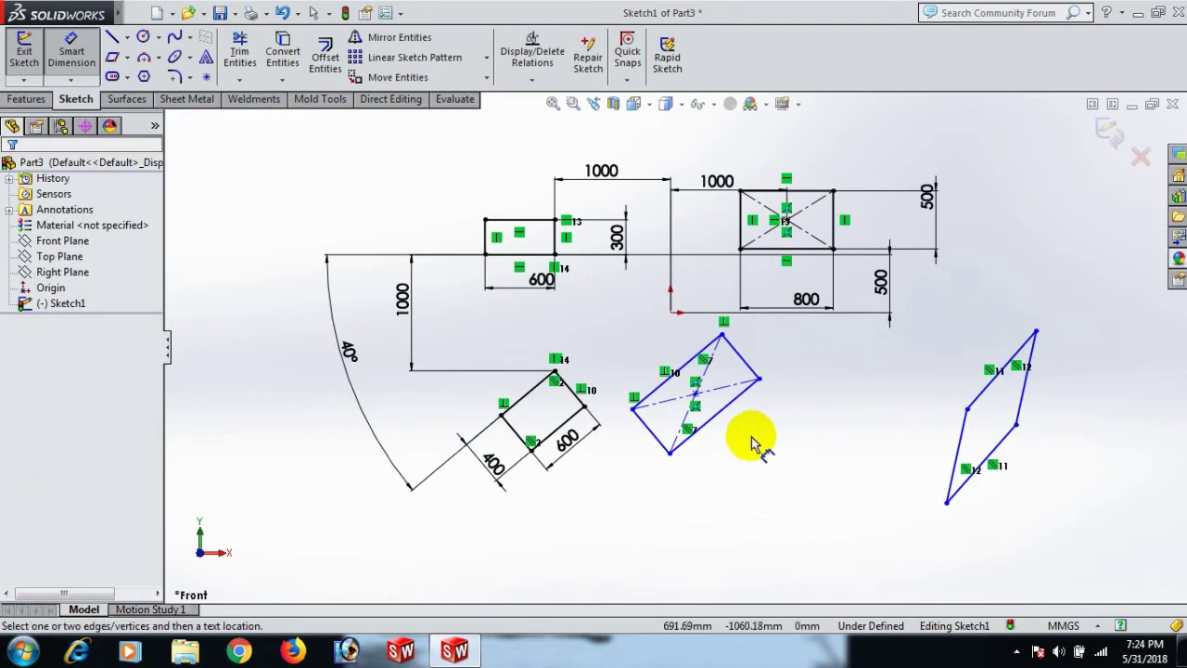
# - Size the tilted center rectangle's edges to 1000 and 500
pyautogui.click(722, 422)
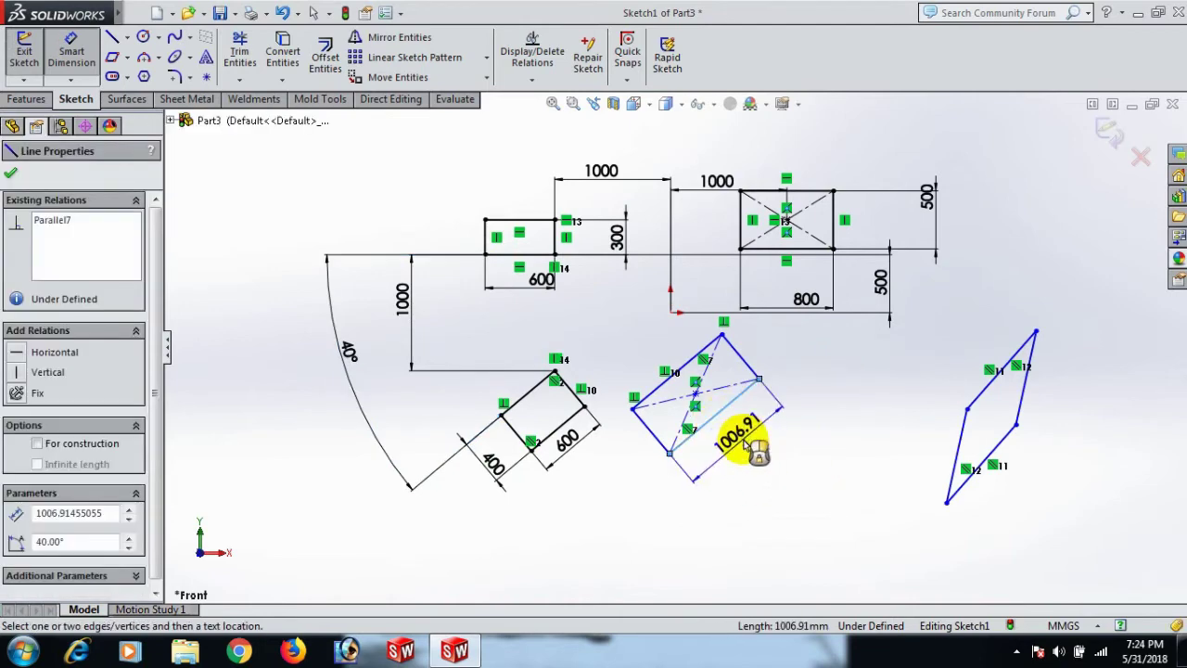
pyautogui.click(737, 440)
pyautogui.write('1')
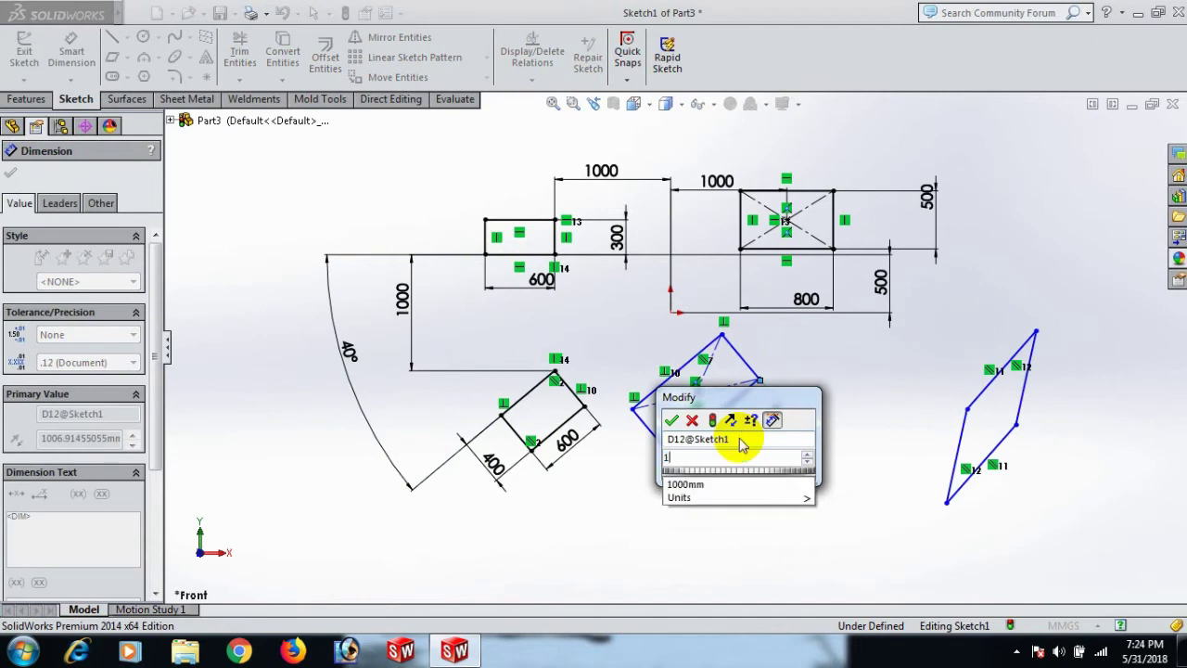
pyautogui.write('000')
pyautogui.press('Return')
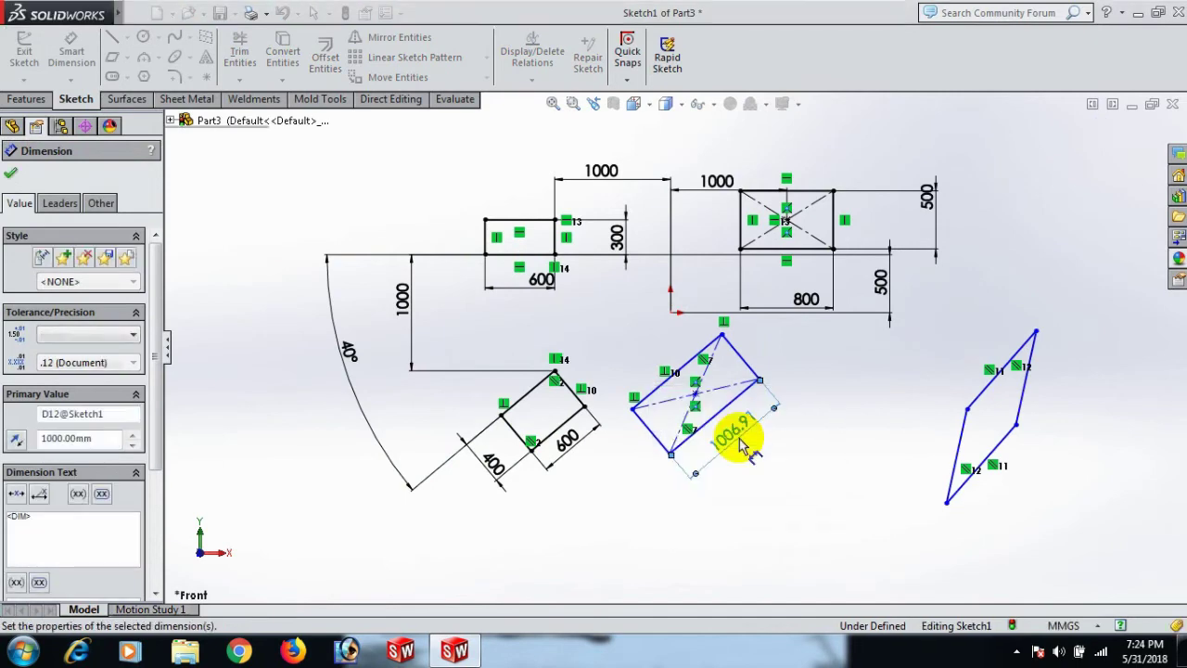
pyautogui.click(649, 431)
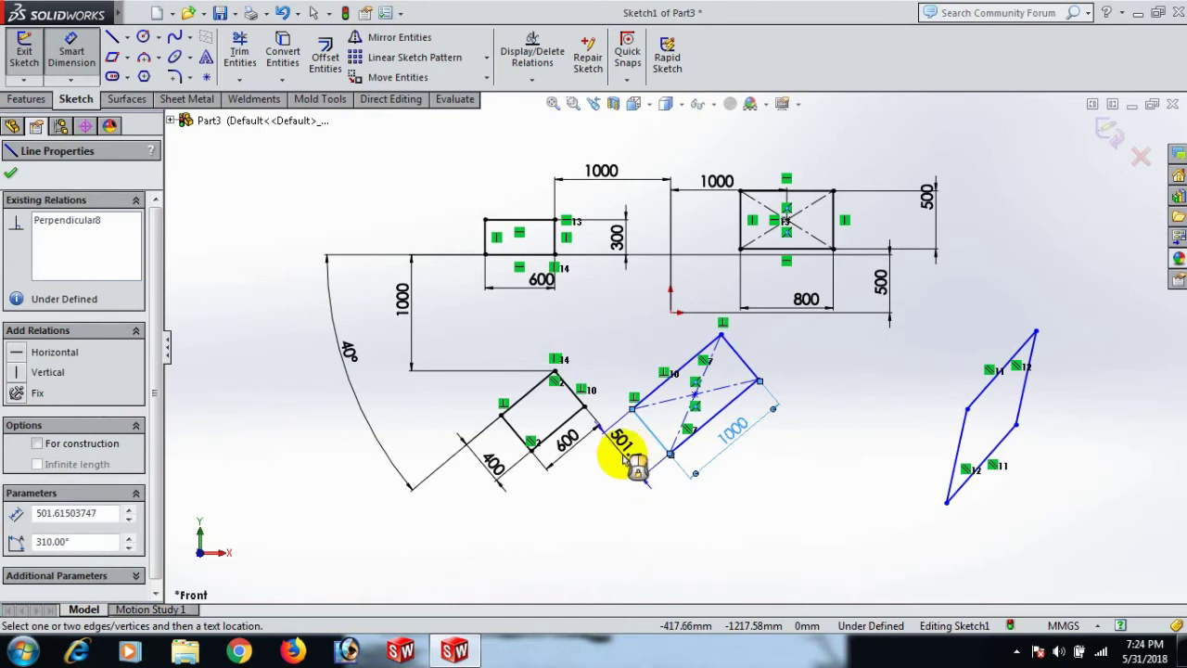
pyautogui.click(636, 468)
pyautogui.write('5')
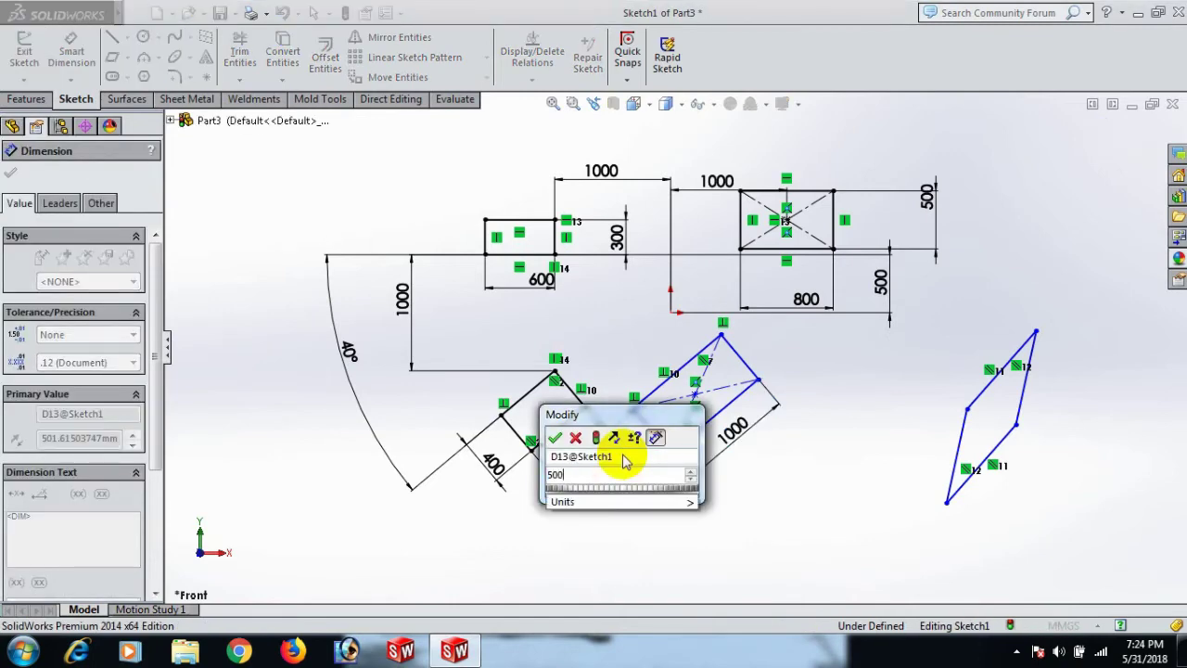
pyautogui.write('00')
pyautogui.press('Return')
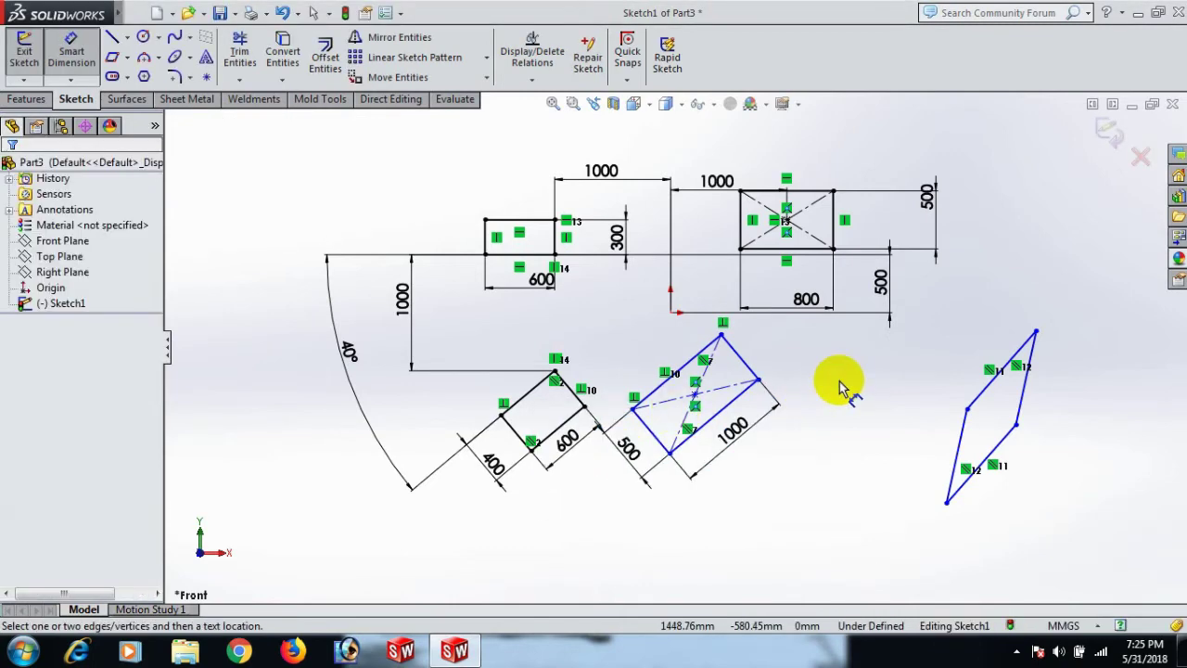
# - Make its top corner horizontal with the 400 × 600 rectangle's right corner
pyautogui.rightClick(840, 388)
pyautogui.click(904, 194)
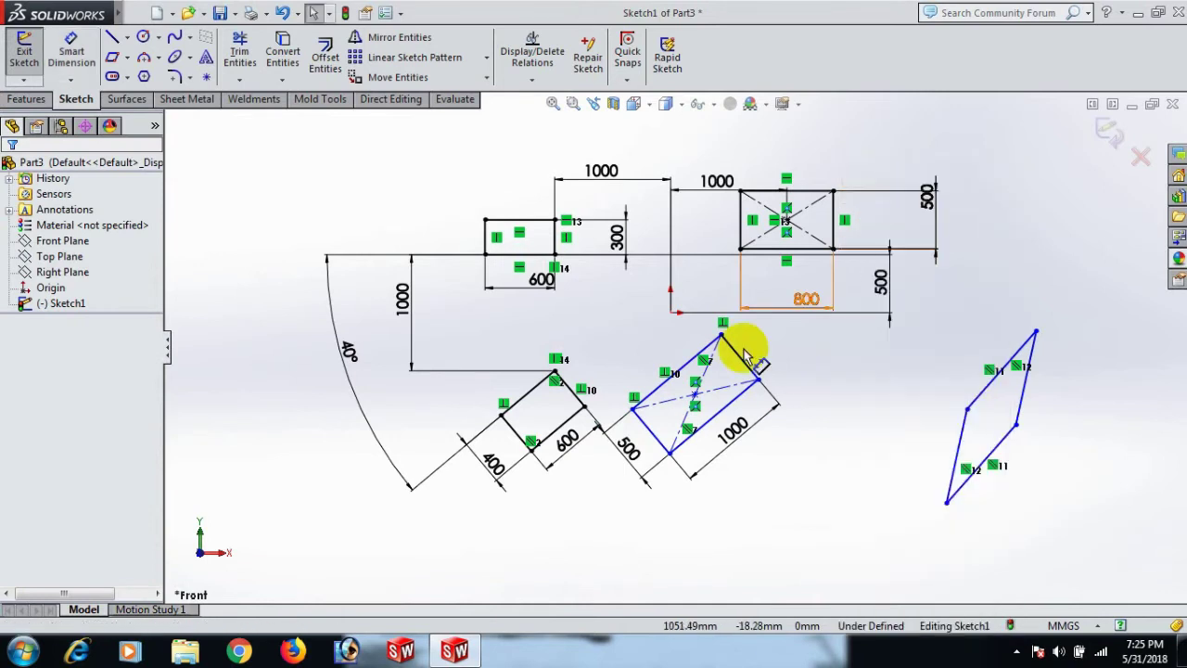
pyautogui.click(722, 334)
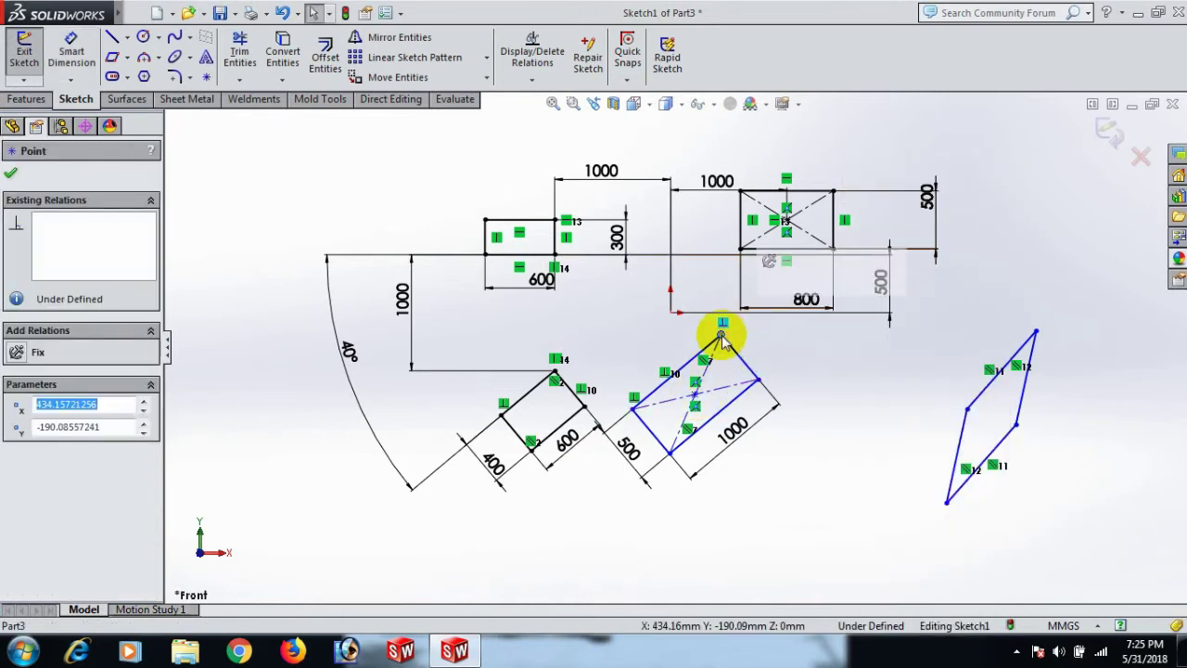
pyautogui.keyDown('ctrl'); pyautogui.click(586, 409); pyautogui.keyUp('ctrl')
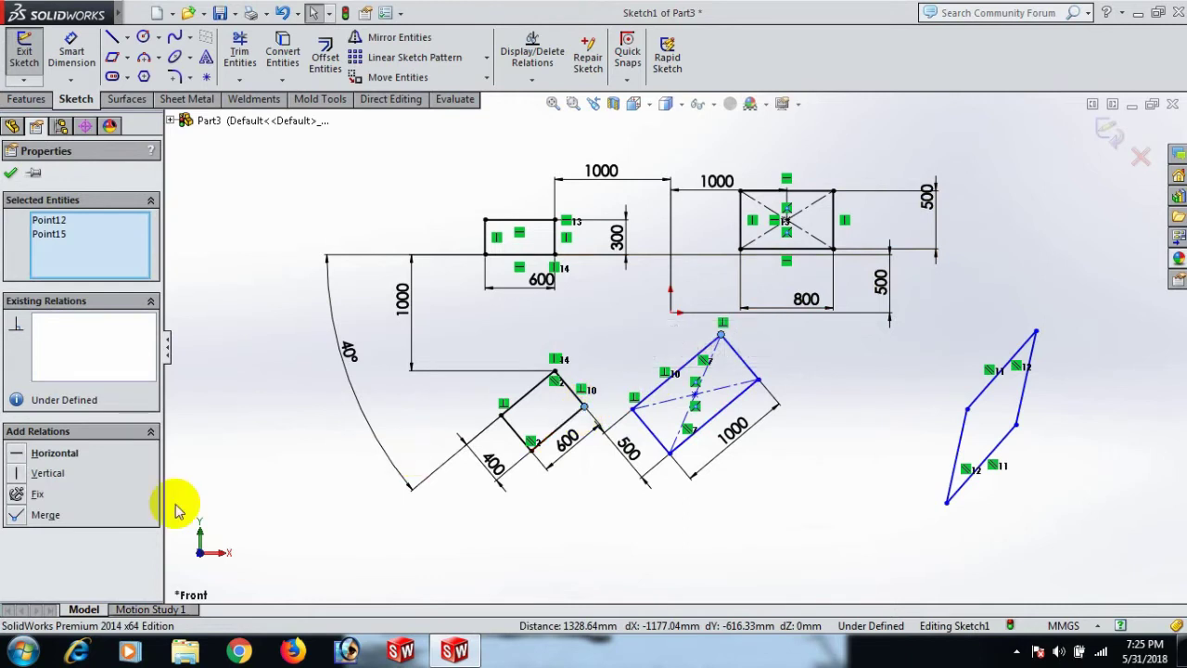
pyautogui.click(21, 454)
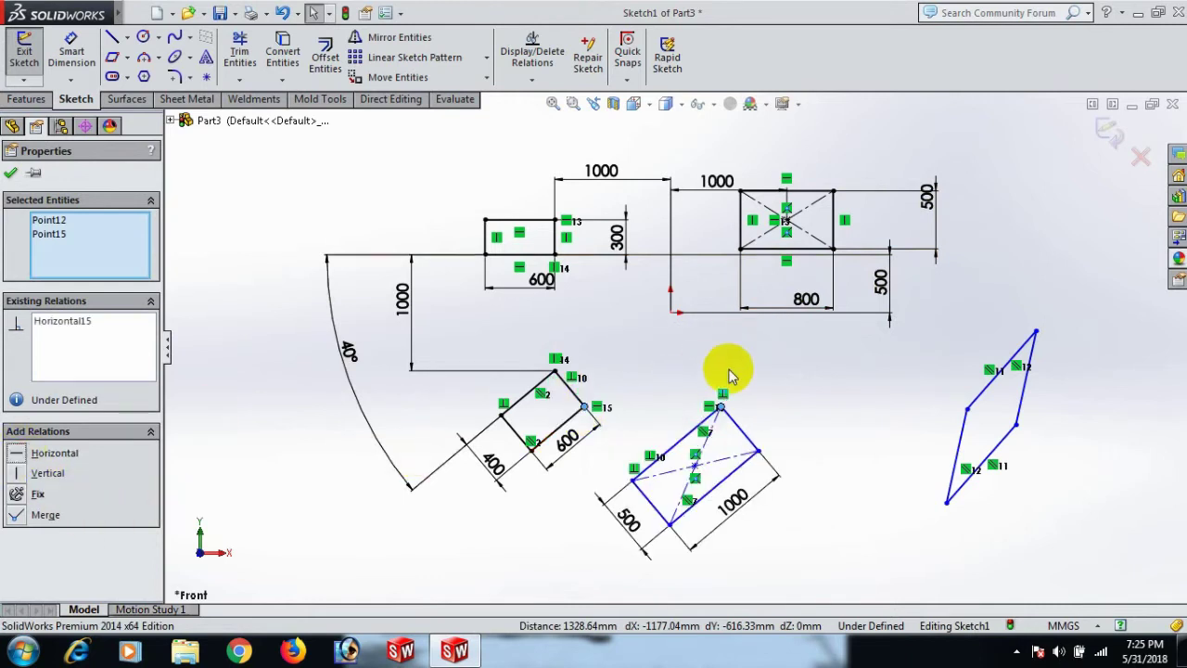
pyautogui.click(804, 453)
# - Try an origin-to-corner dimension, discard it, and swing the tilted rectangle by dragging its bottom corner
pyautogui.moveTo(811, 419); pyautogui.dragTo(822, 345, button='right')
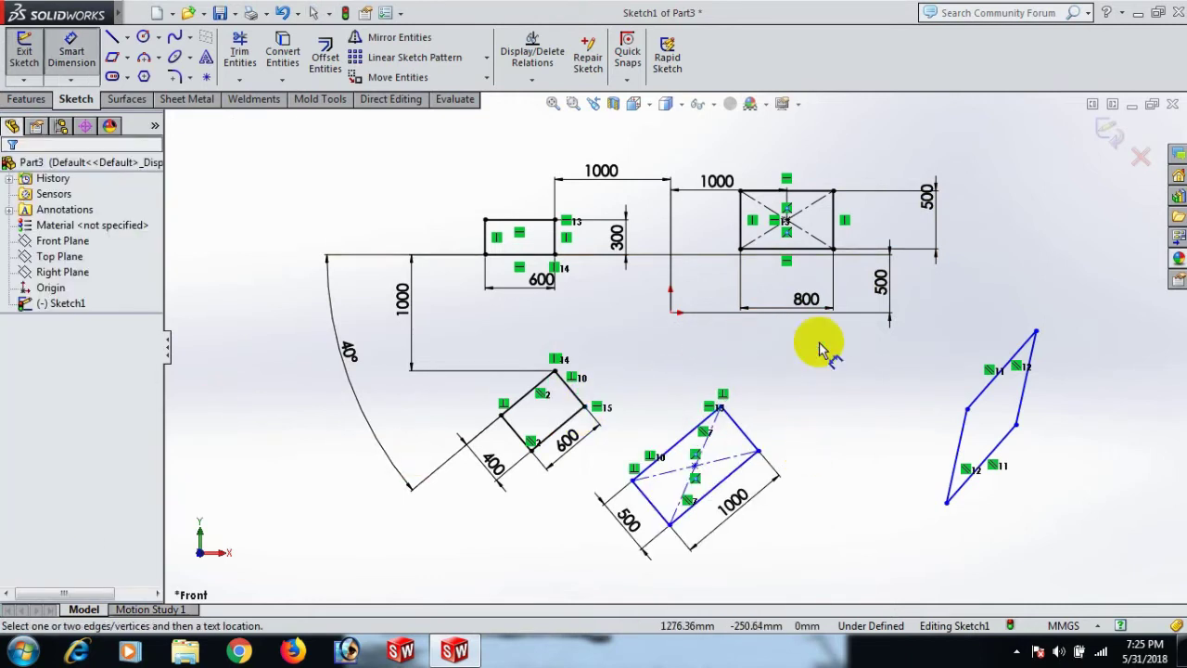
pyautogui.click(722, 408)
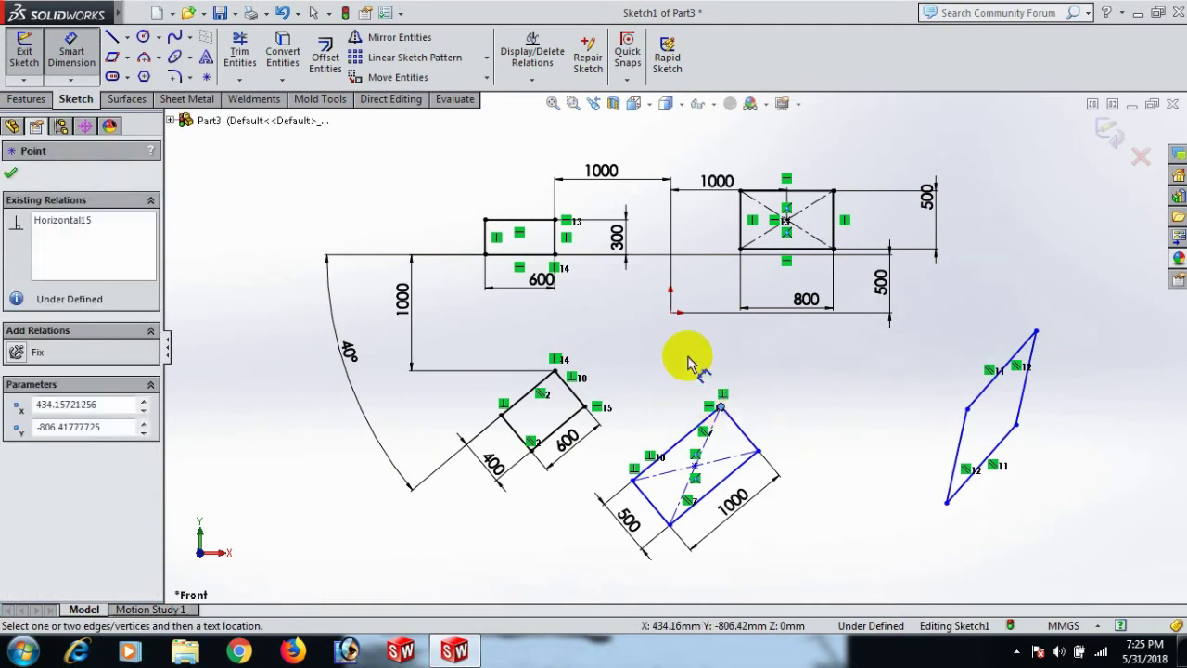
pyautogui.click(675, 319)
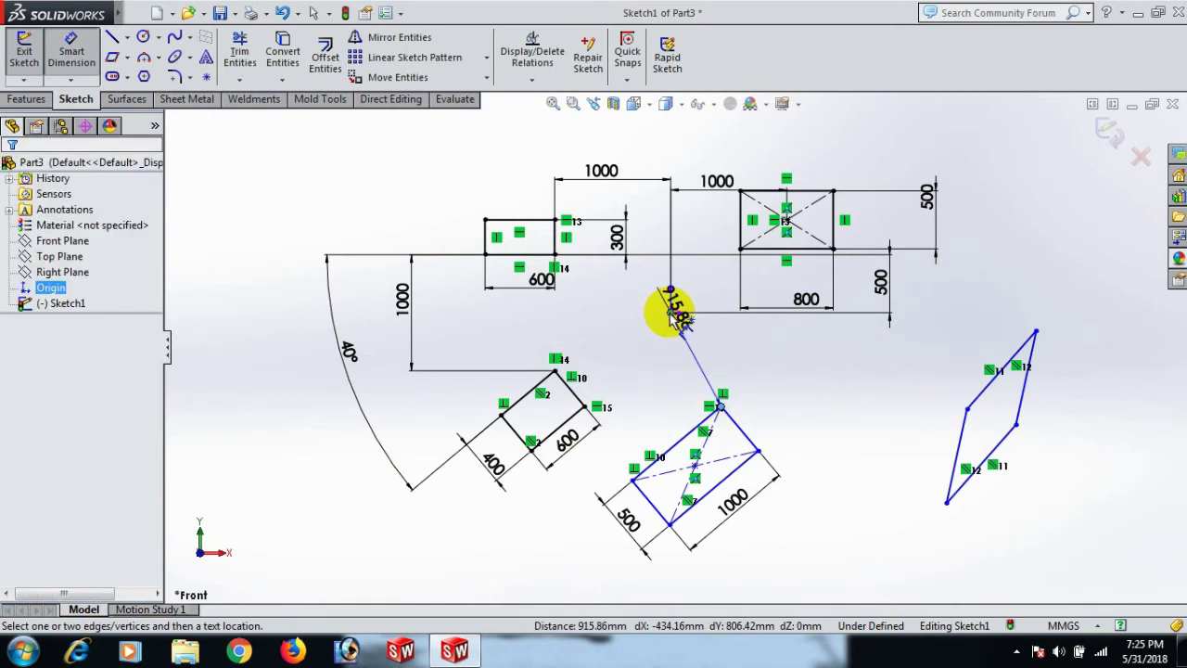
pyautogui.click(234, 378)
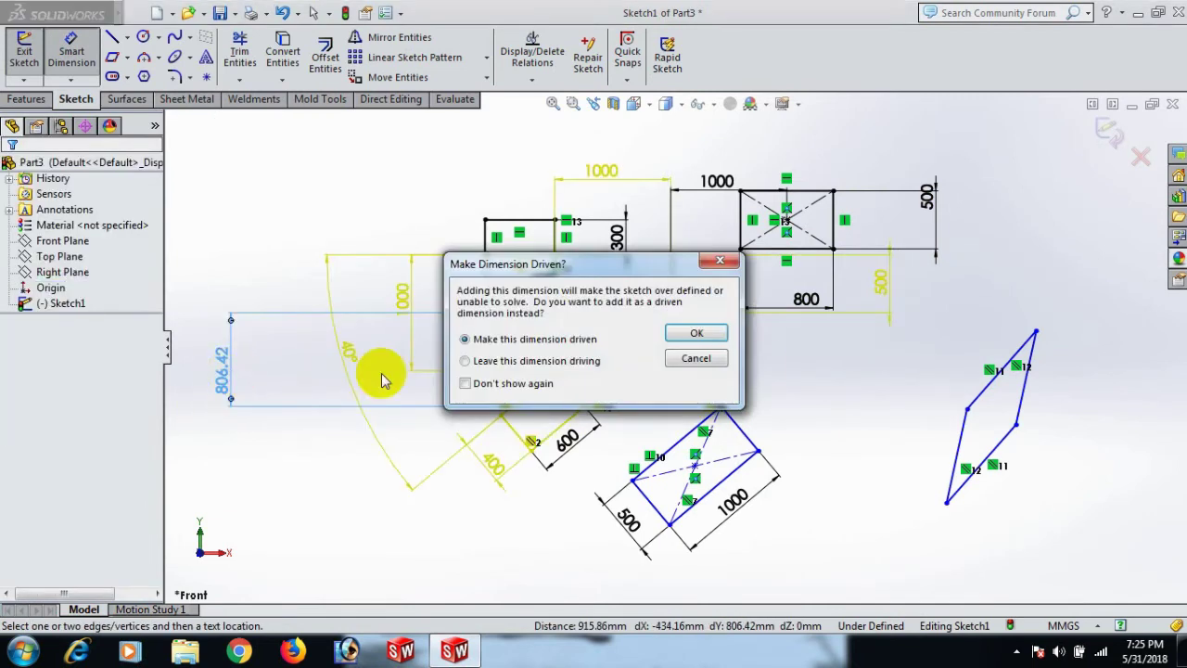
pyautogui.click(691, 356)
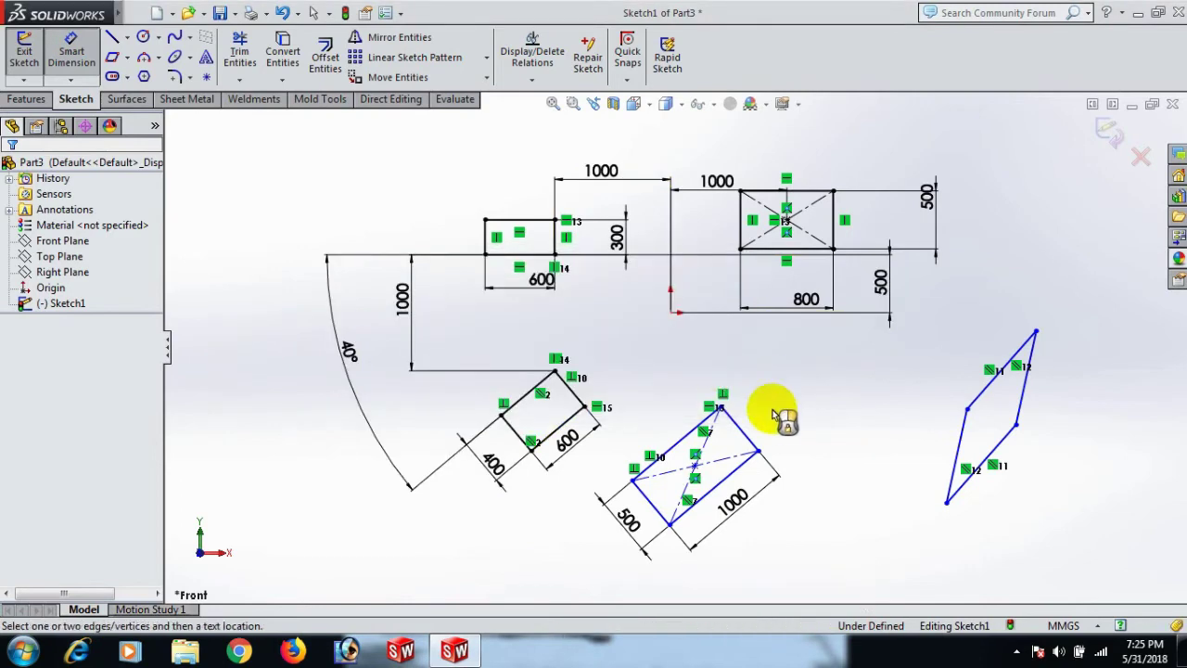
pyautogui.click(669, 526)
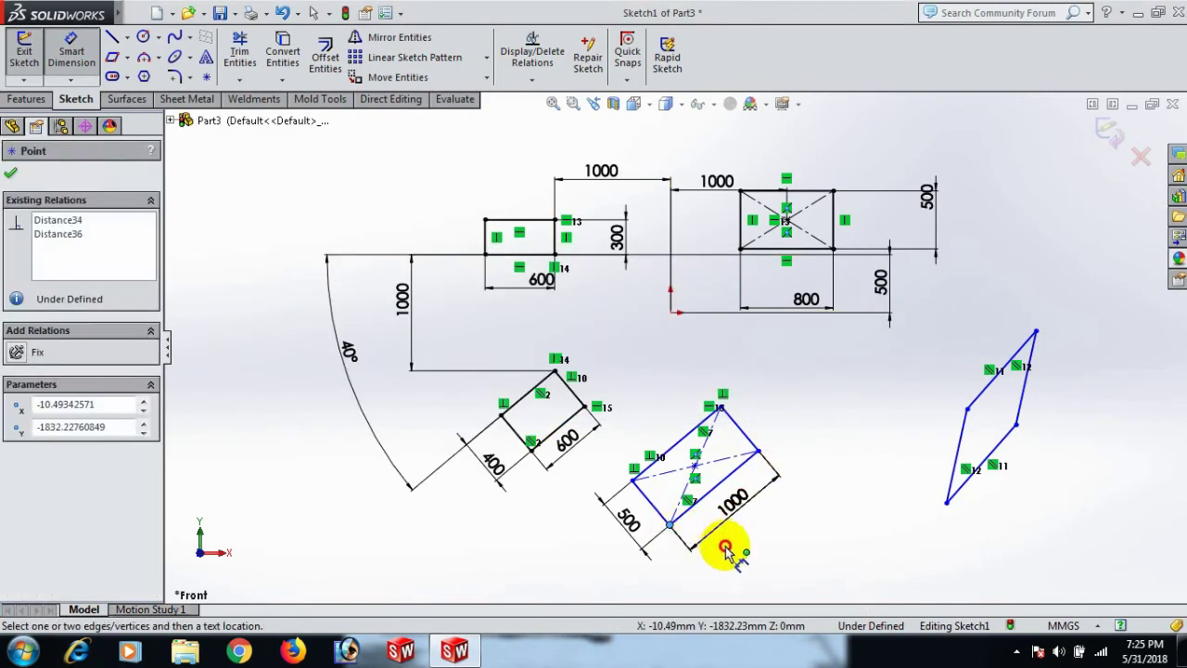
pyautogui.click(784, 487)
pyautogui.moveTo(758, 455); pyautogui.dragTo(755, 485)
pyautogui.click(803, 498)
# - Add an 800 horizontal dimension from the 400 × 600 rectangle's right corner to the tilted rectangle's centre
pyautogui.press('d')
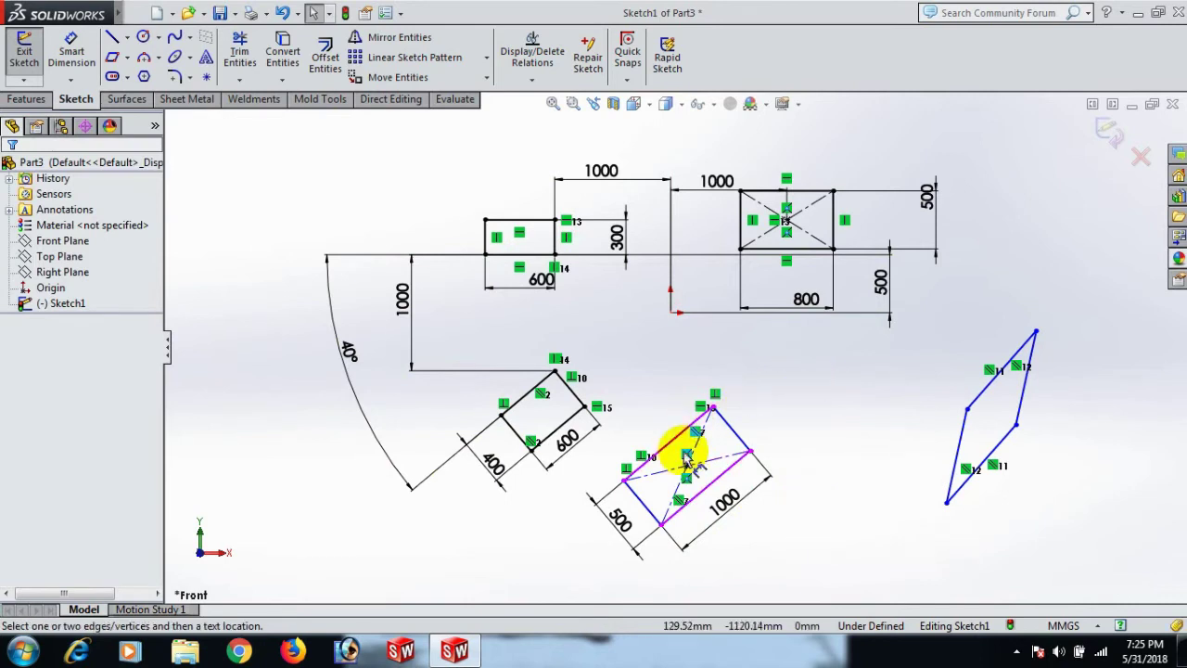
pyautogui.click(594, 419)
pyautogui.click(686, 466)
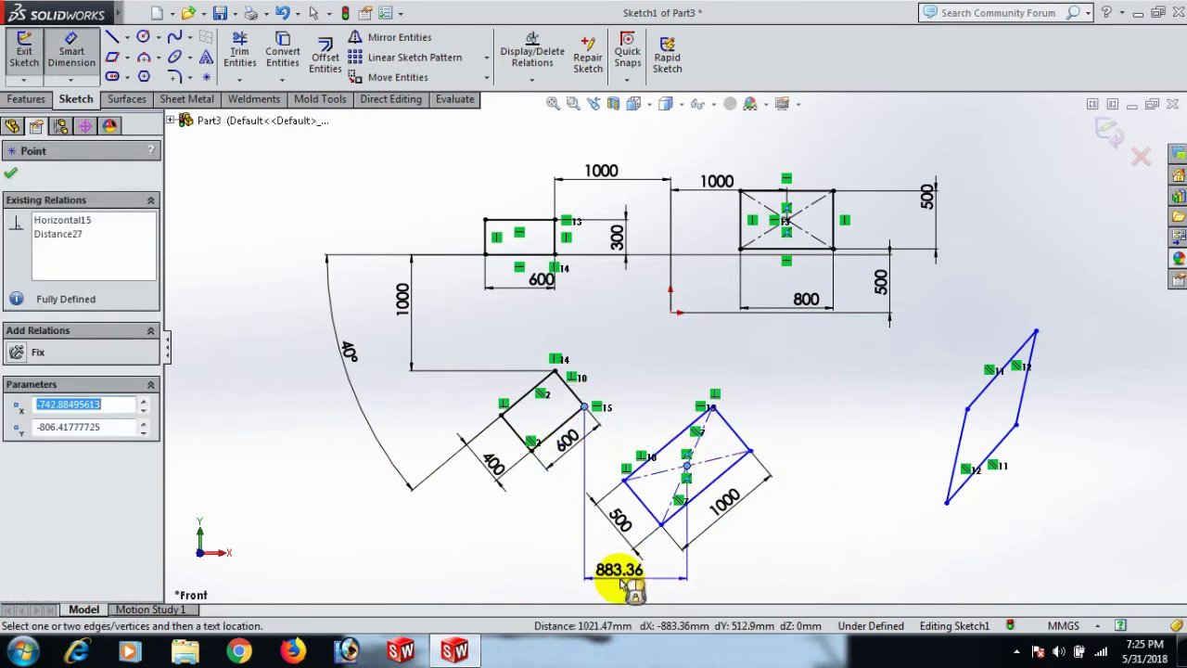
pyautogui.click(627, 586)
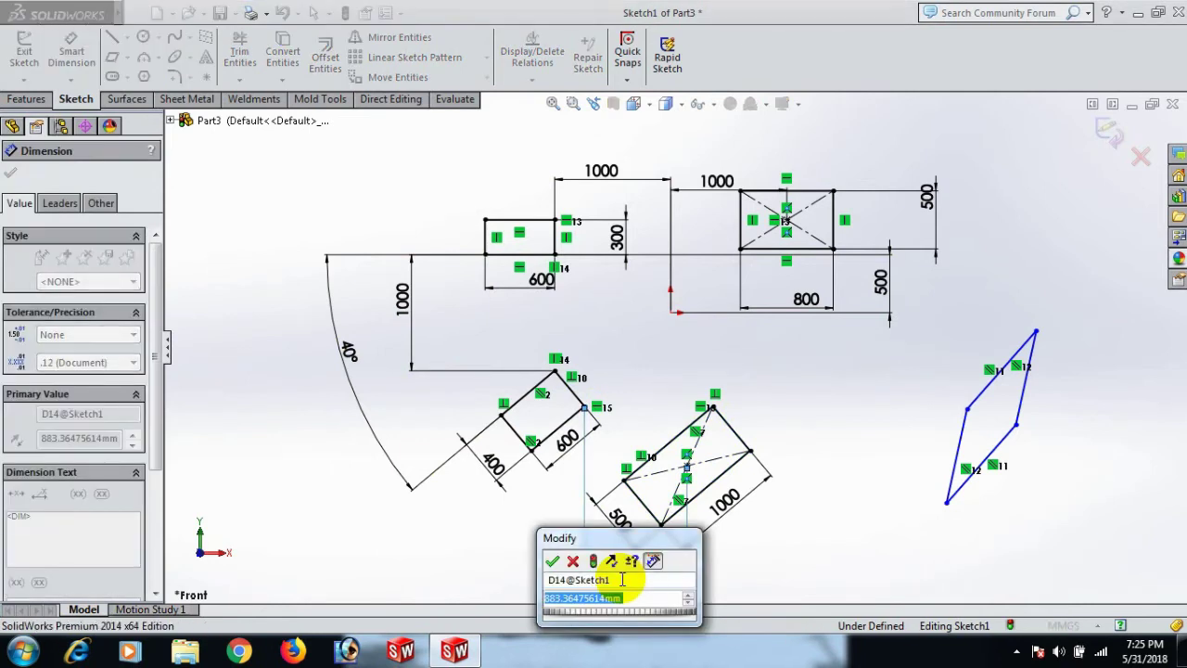
pyautogui.write('8')
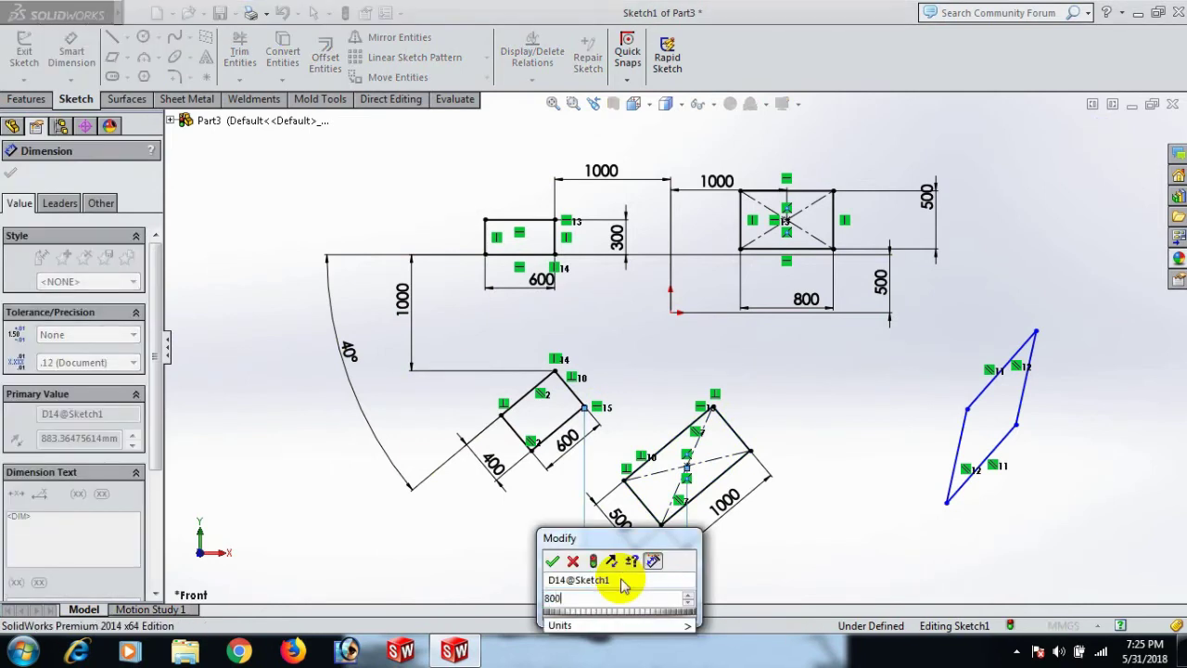
pyautogui.write('00')
pyautogui.press('Return')
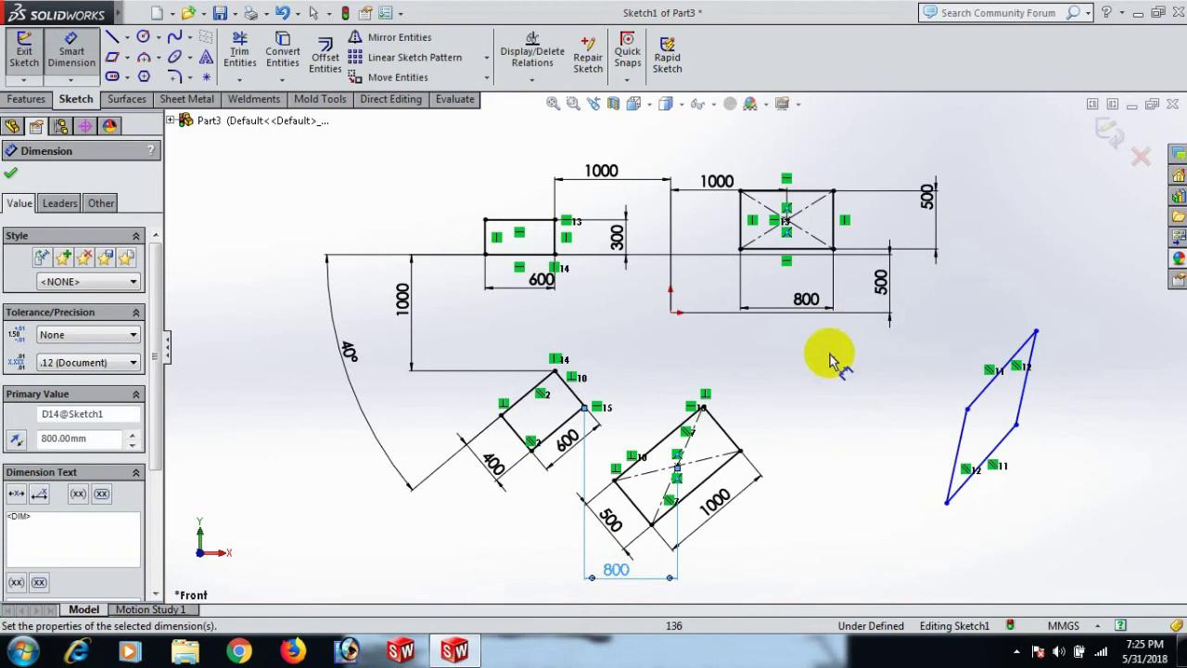
pyautogui.click(986, 398)
pyautogui.scroll(-2, 1007, 398)
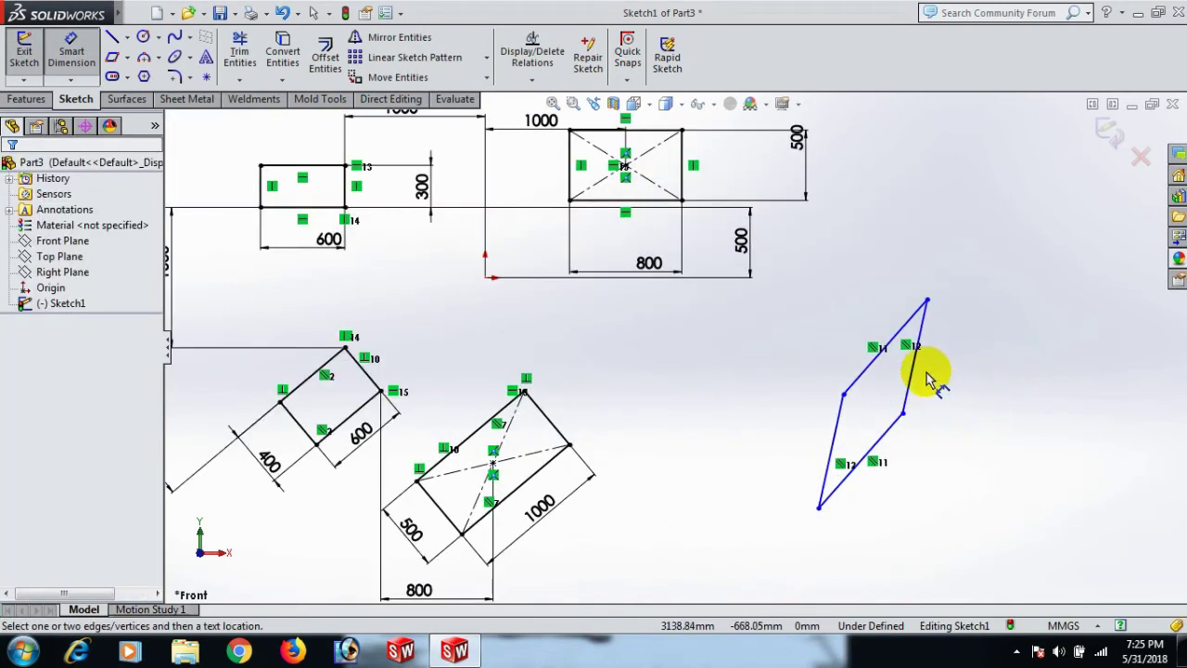
# - Give the parallelogram's right and bottom edges vertical dimensions of 800 and 600
pyautogui.click(916, 371)
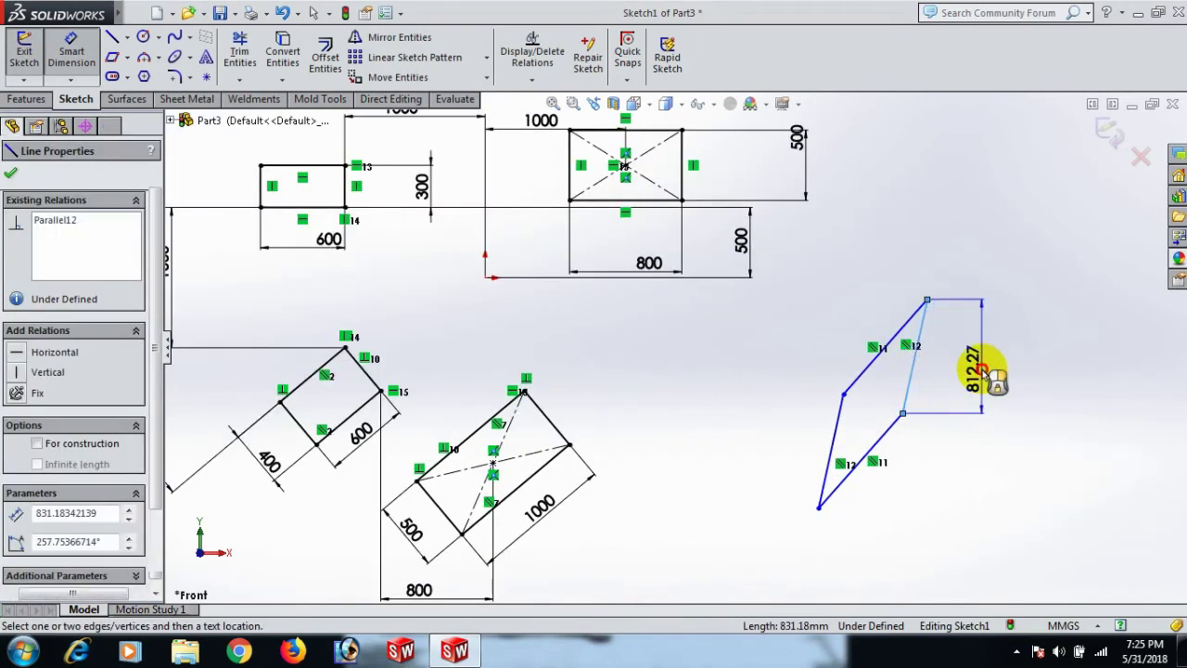
pyautogui.click(981, 371)
pyautogui.write('8')
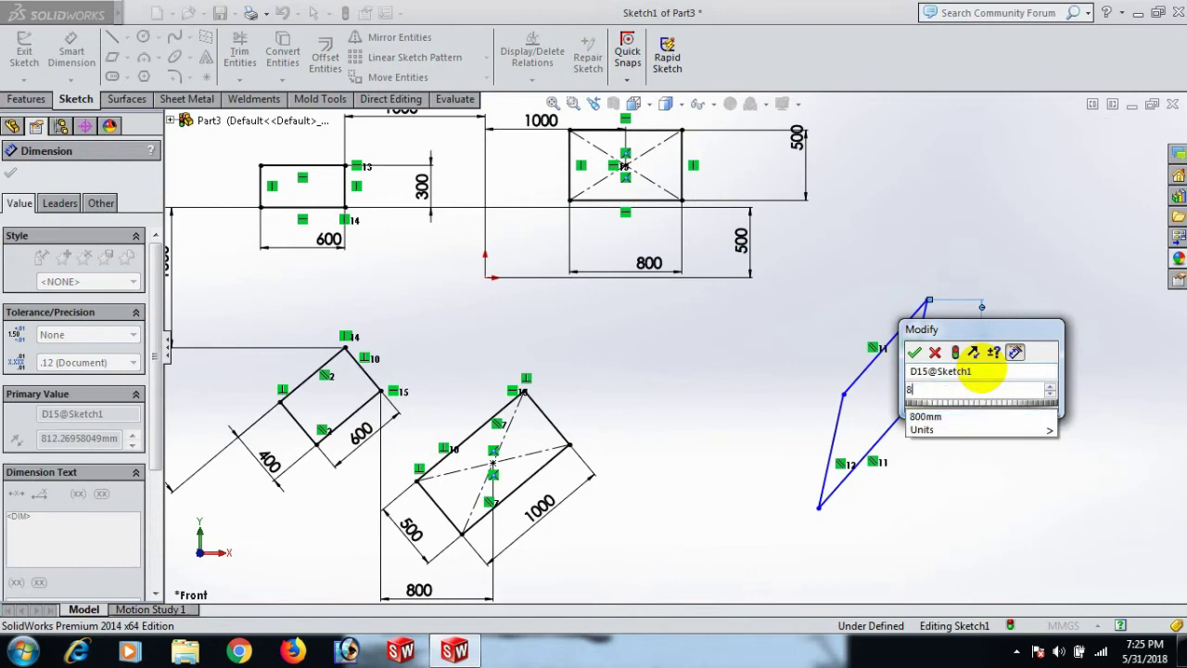
pyautogui.write('00')
pyautogui.press('Return')
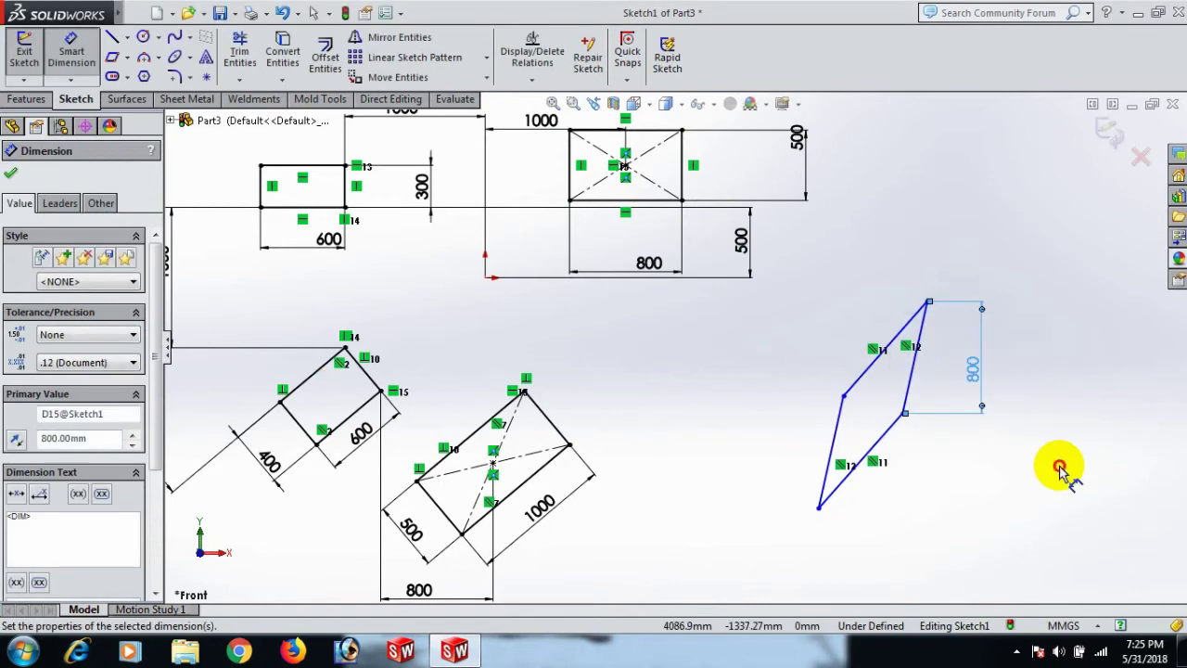
pyautogui.press('Escape')
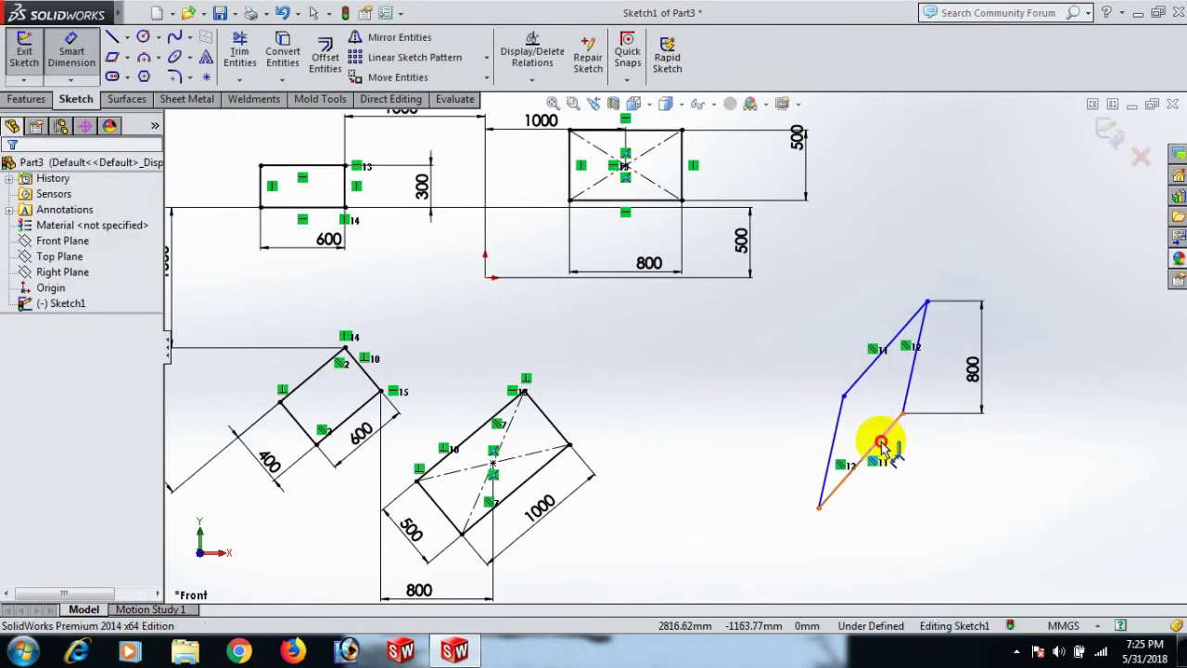
pyautogui.click(883, 449)
pyautogui.click(969, 454)
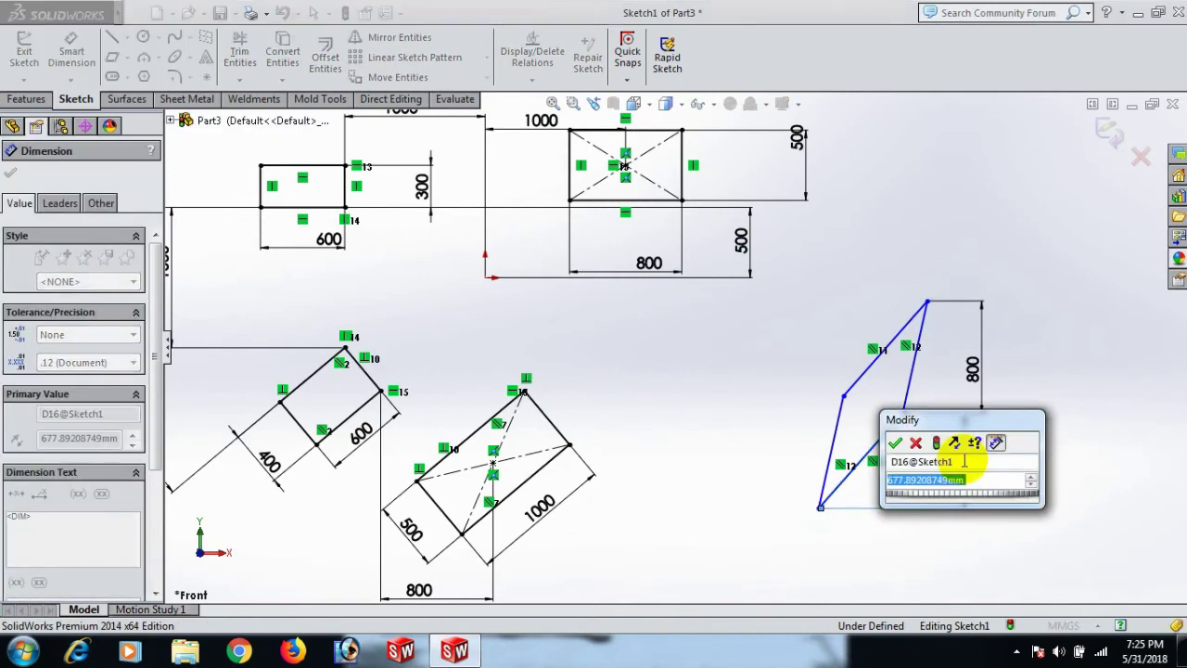
pyautogui.write('6000')
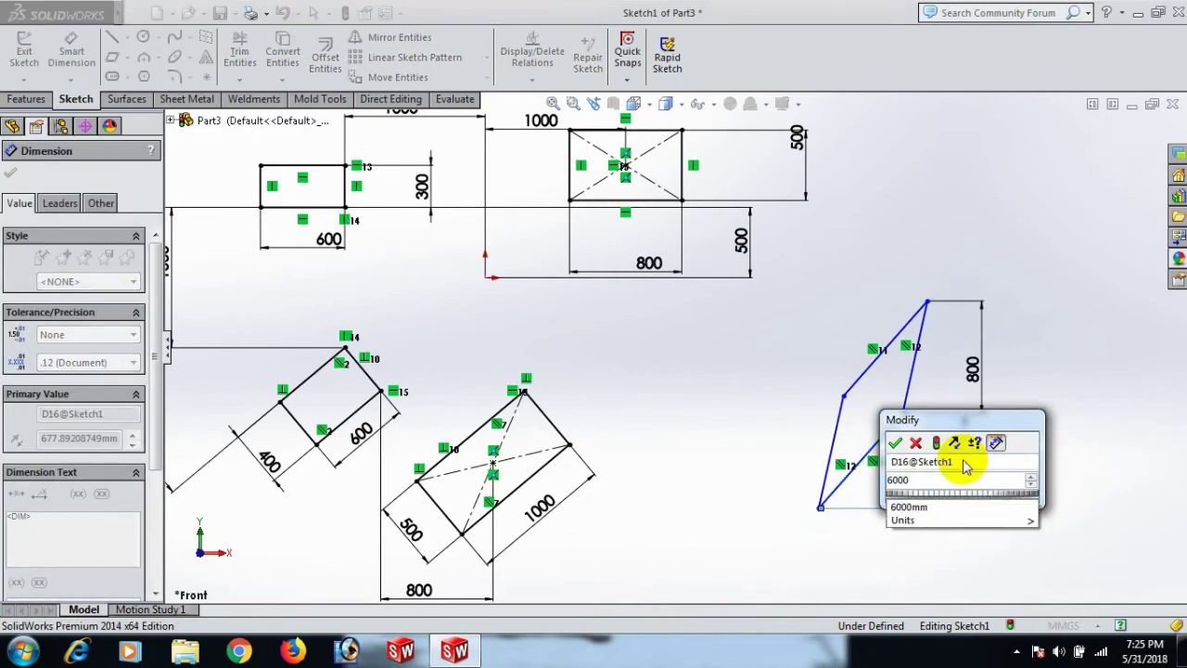
pyautogui.press('Return')
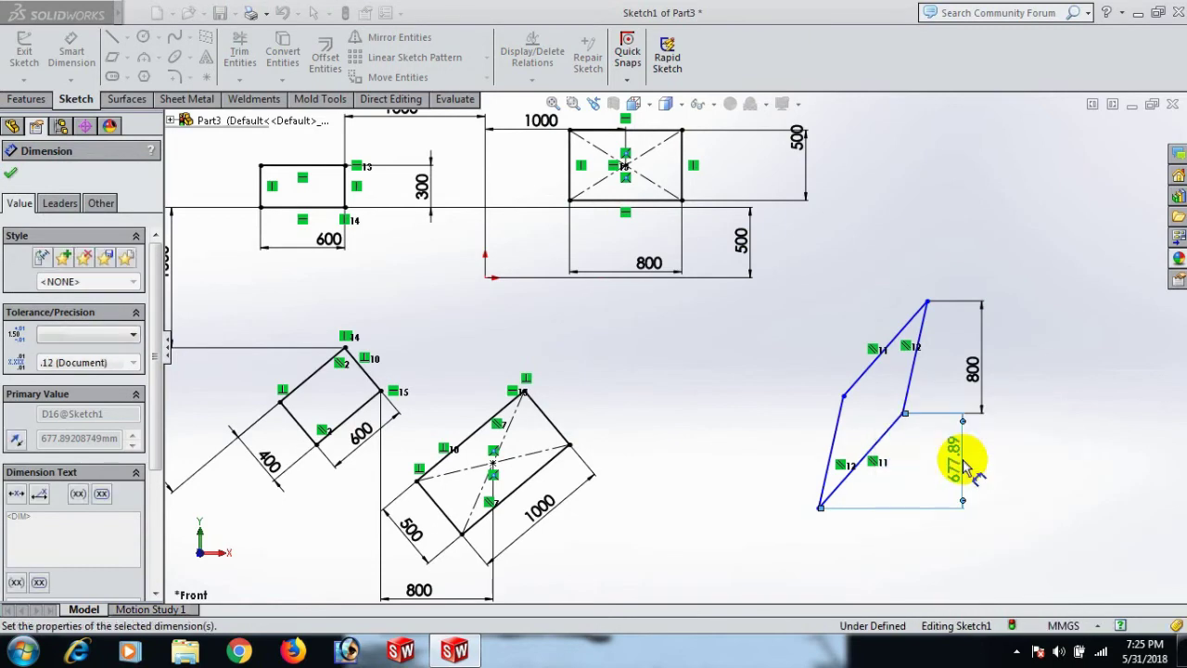
# - Dimension the angle between the parallelogram's bottom and left edges to 30°
pyautogui.click(878, 449)
pyautogui.click(835, 432)
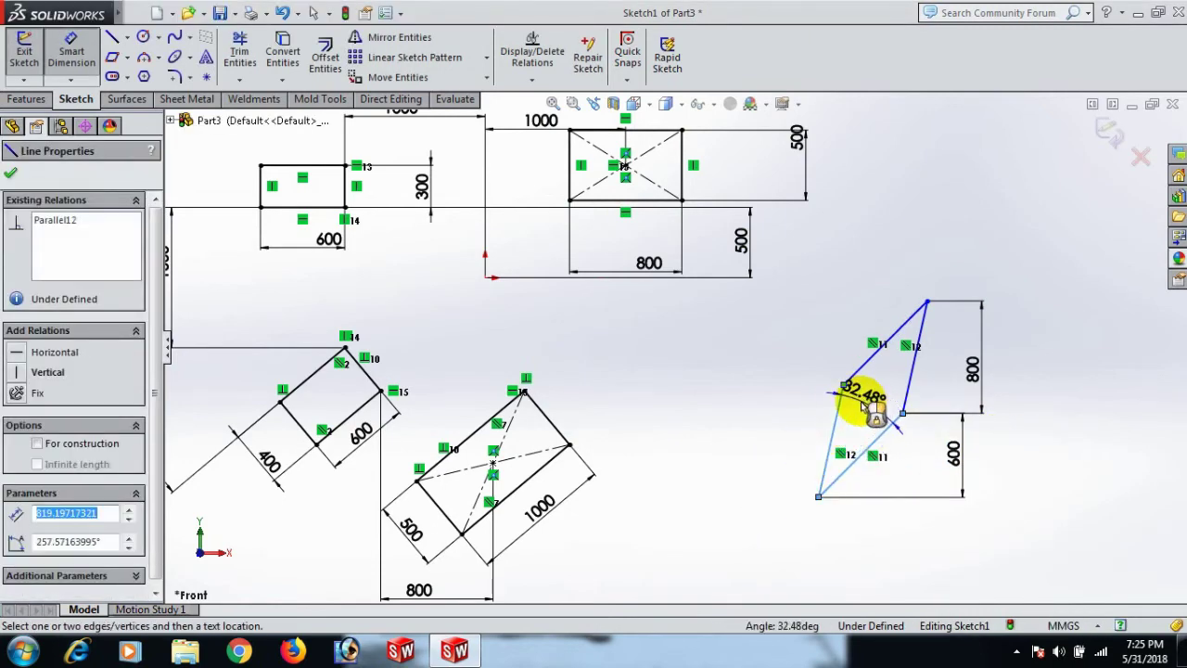
pyautogui.click(862, 405)
pyautogui.write('3')
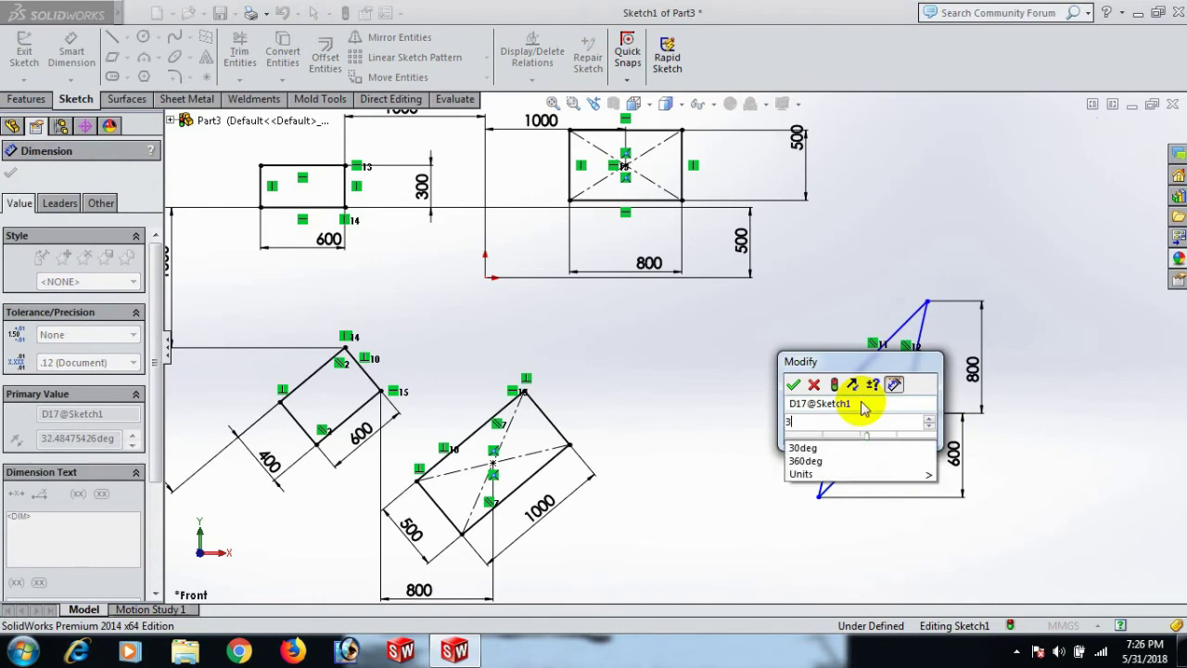
pyautogui.write('0')
pyautogui.press('Return')
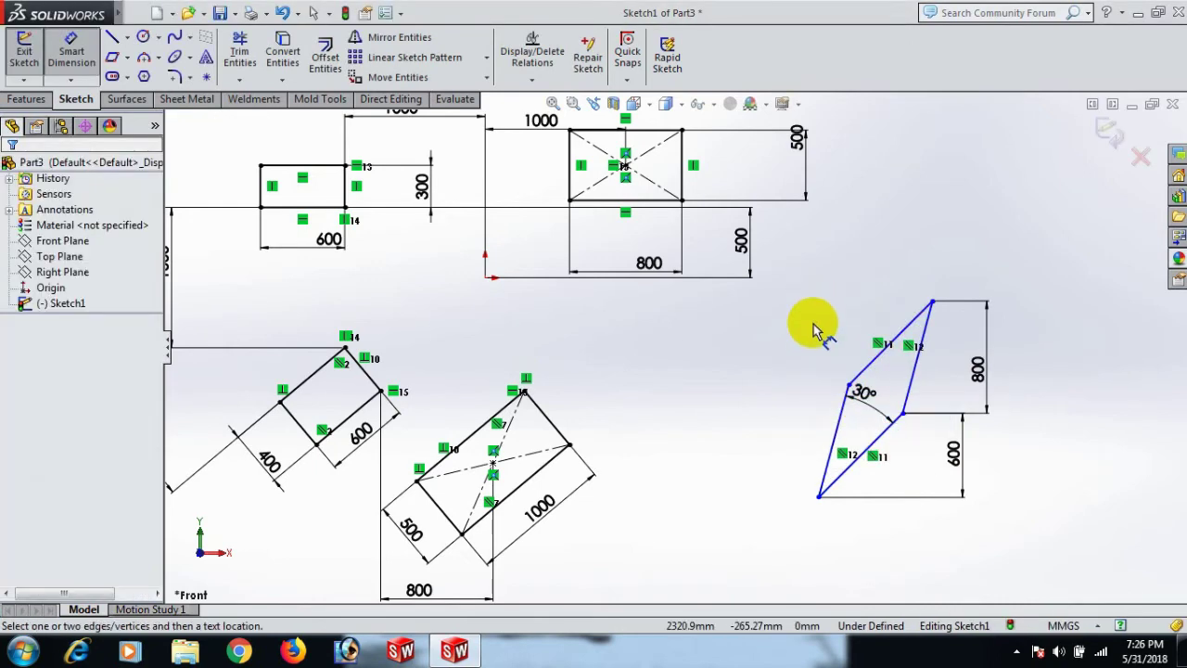
pyautogui.click(849, 386)
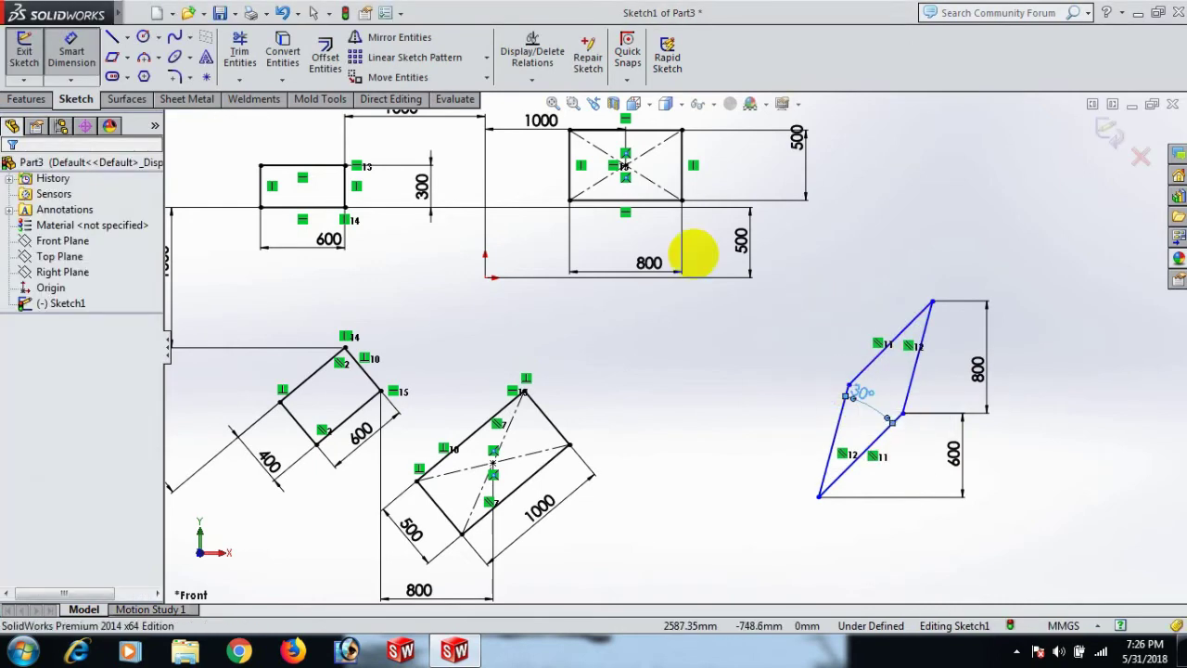
pyautogui.click(683, 202)
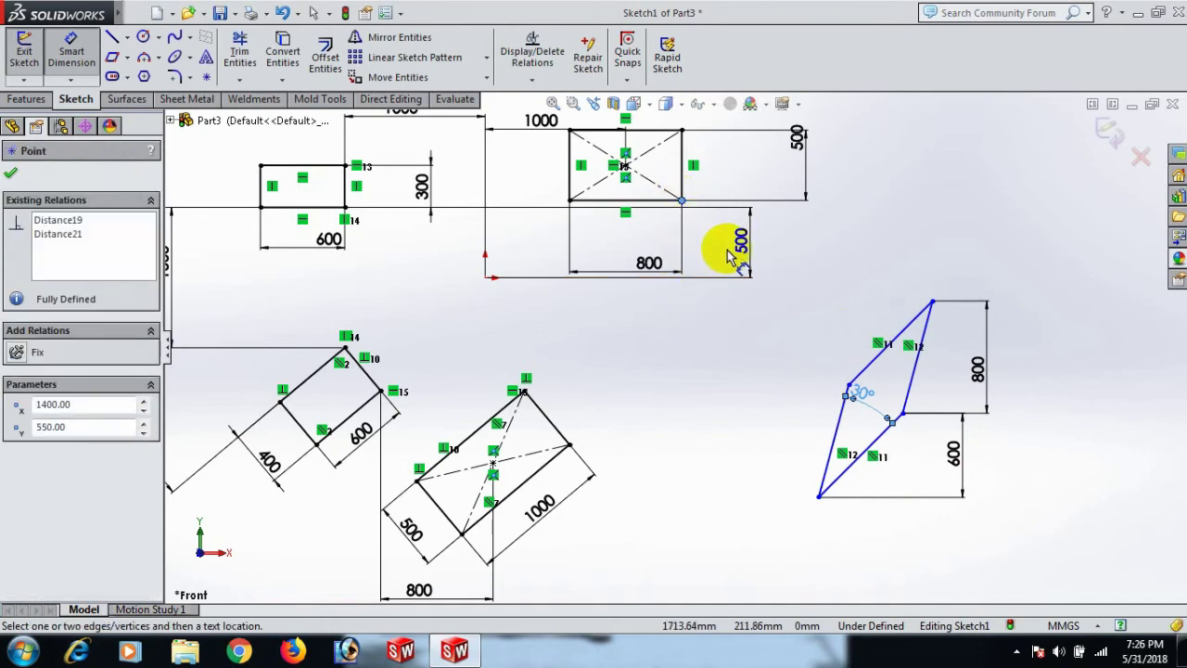
# - Locate the parallelogram's vertex 1500 vertically and 1000 horizontally from the centre rectangle's corner
pyautogui.press('Escape')
pyautogui.click(682, 200)
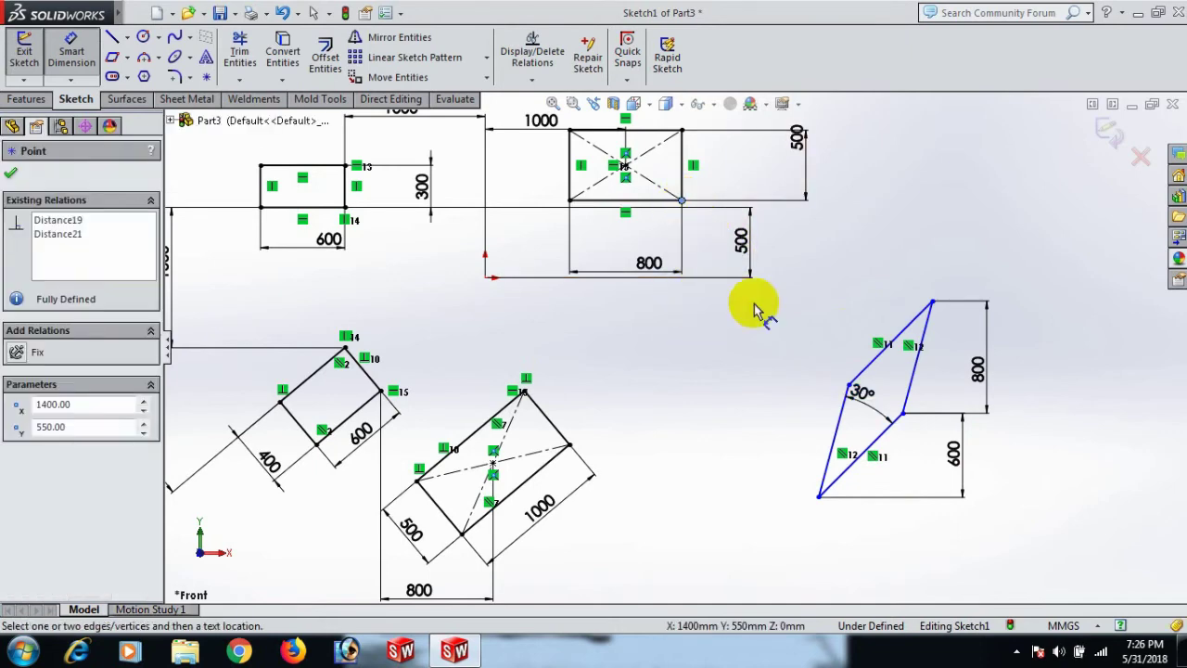
pyautogui.click(850, 386)
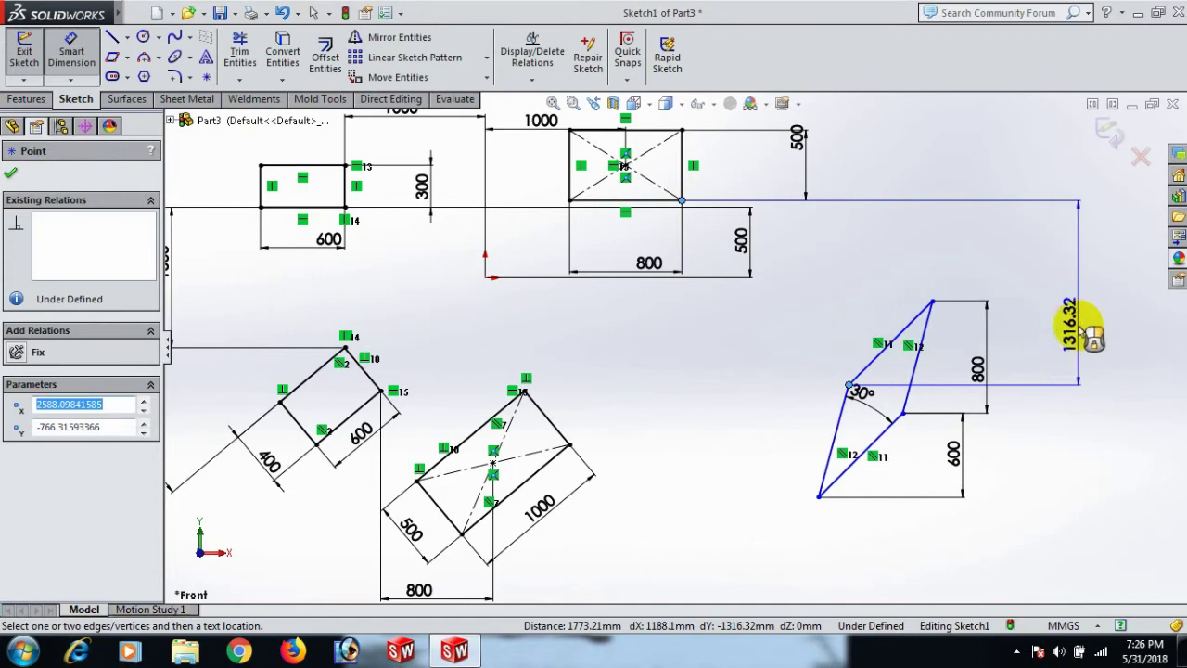
pyautogui.click(1076, 325)
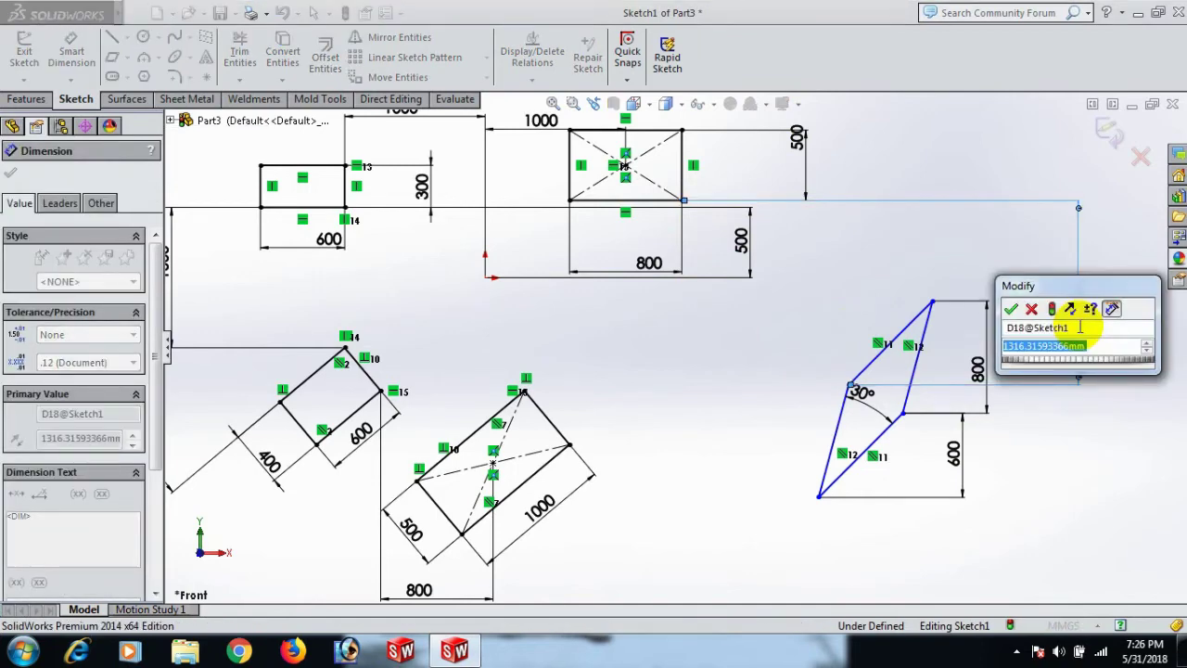
pyautogui.write('1500')
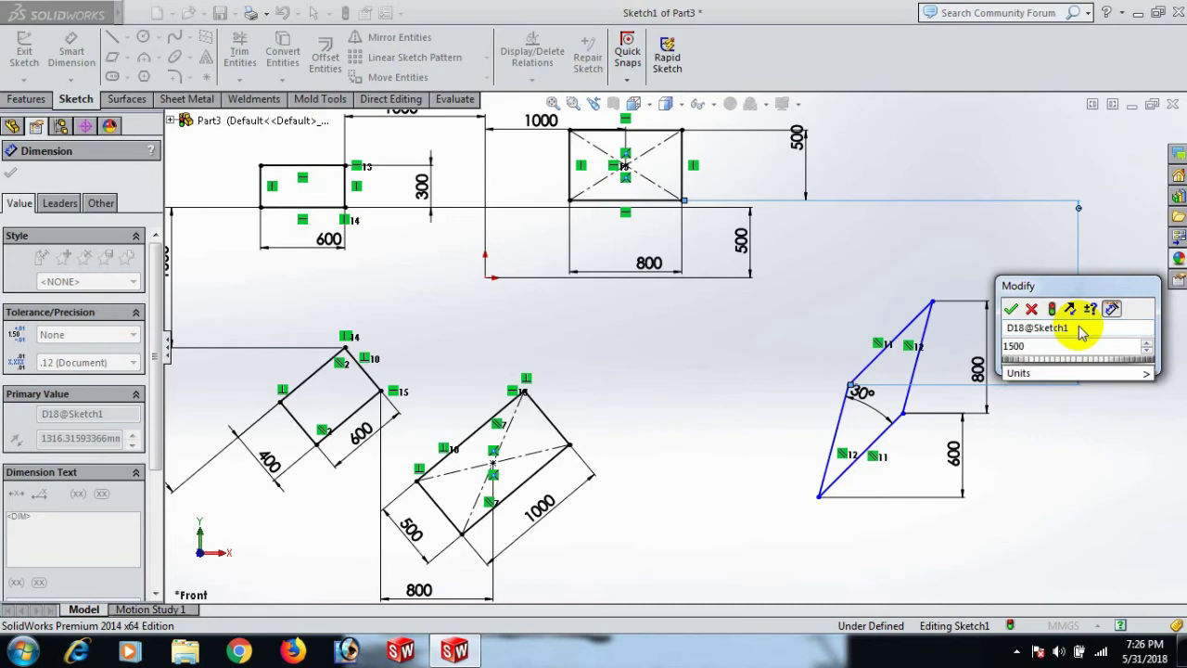
pyautogui.press('Return')
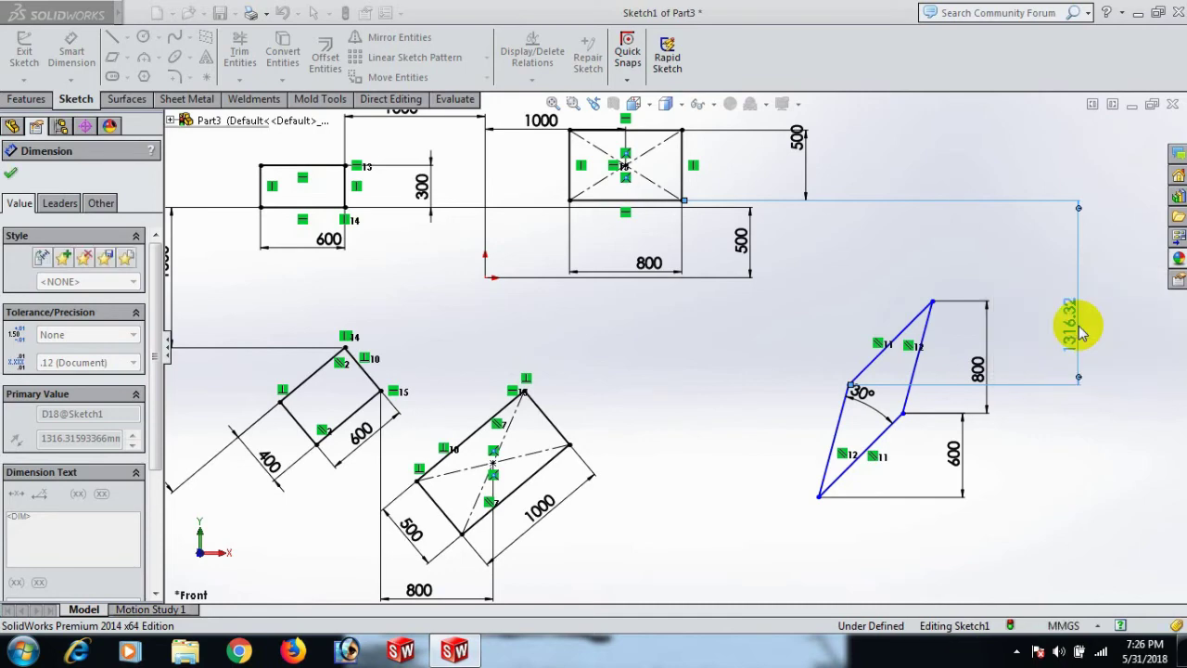
pyautogui.click(965, 236)
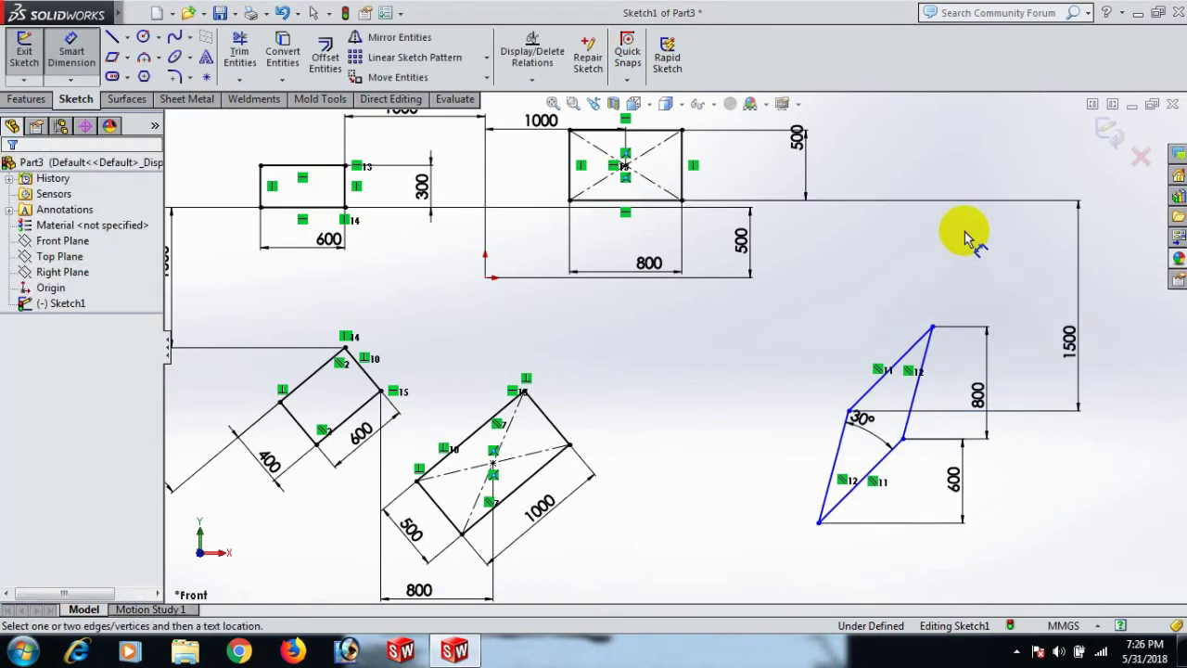
pyautogui.click(684, 202)
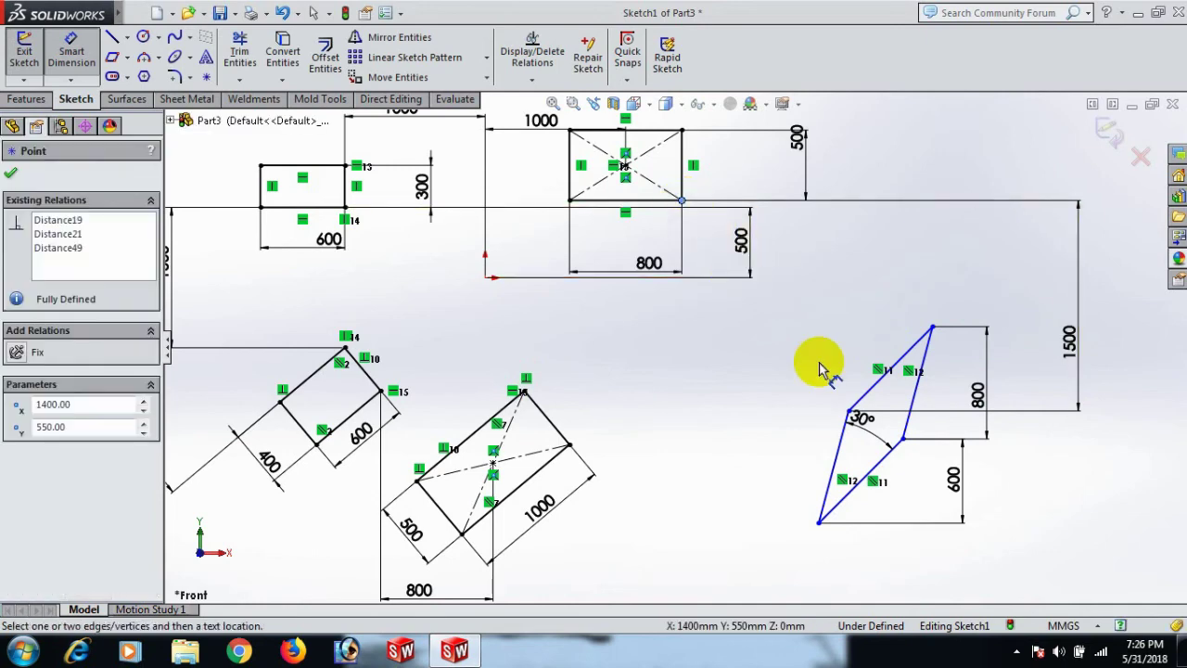
pyautogui.click(847, 411)
pyautogui.click(760, 477)
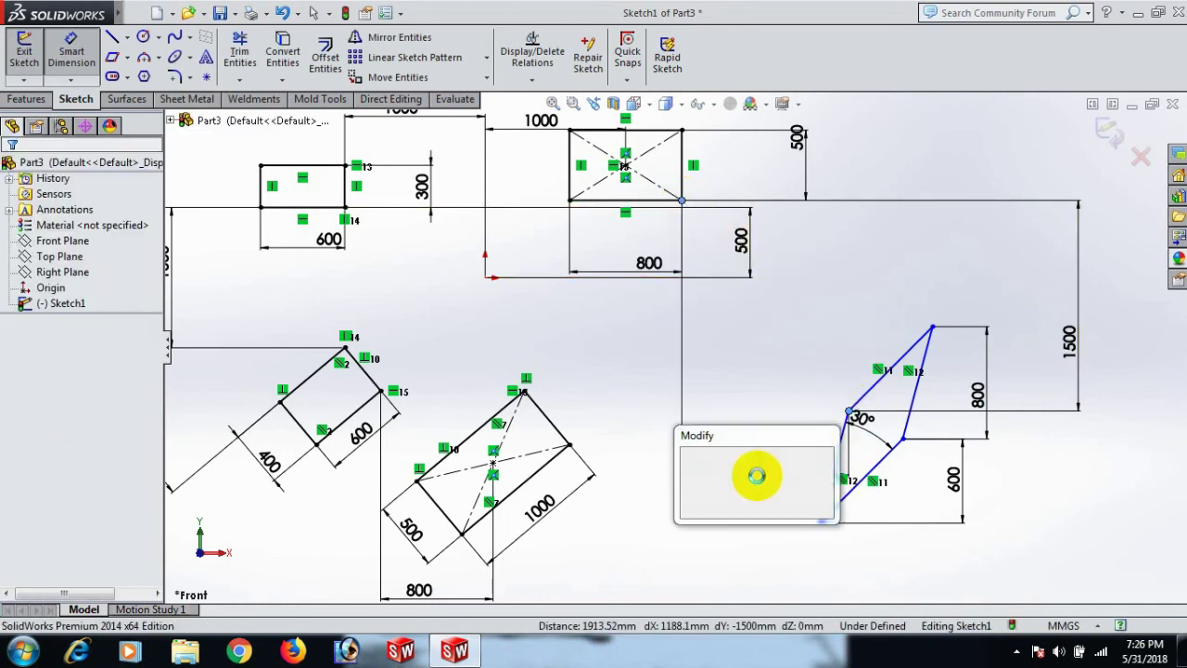
pyautogui.write('100')
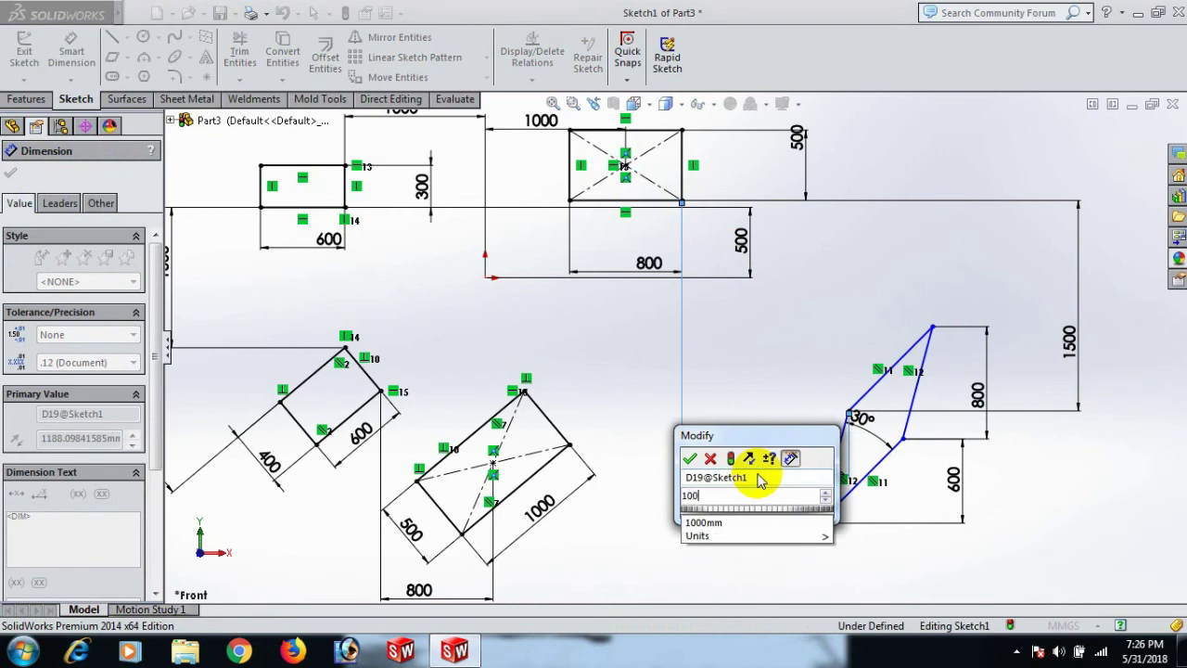
pyautogui.write('0')
pyautogui.press('Return')
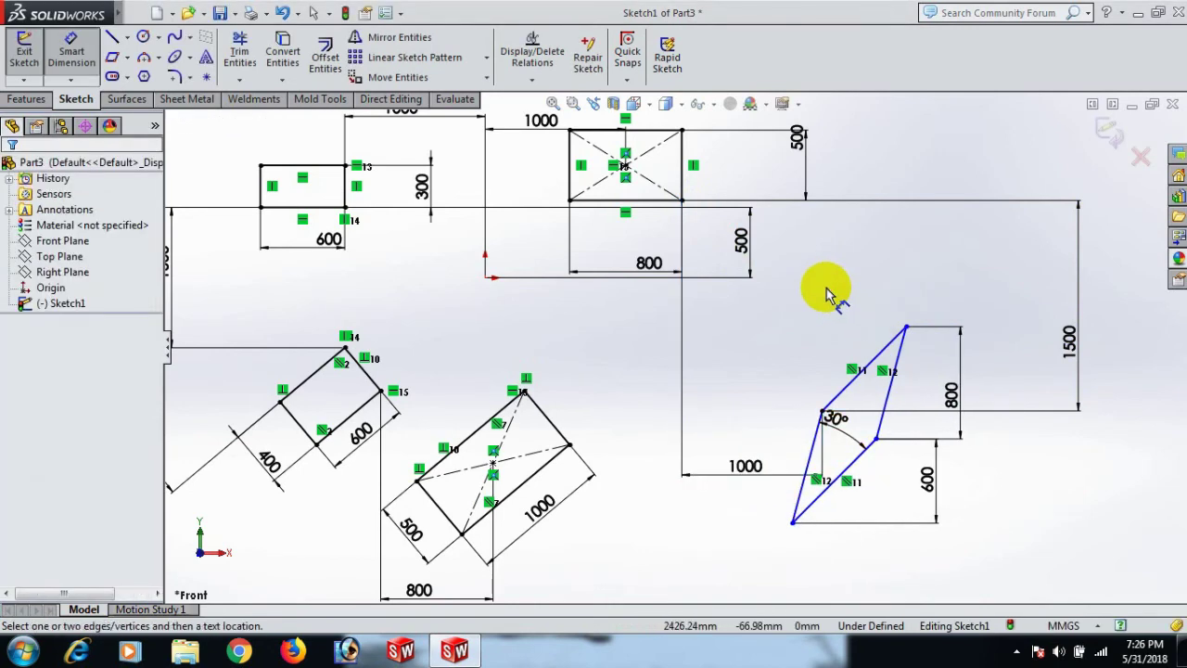
# - Reshape the parallelogram, then set 70° between the centre rectangle's bottom edge and its lower-left side
pyautogui.rightClick(825, 293)
pyautogui.click(882, 194)
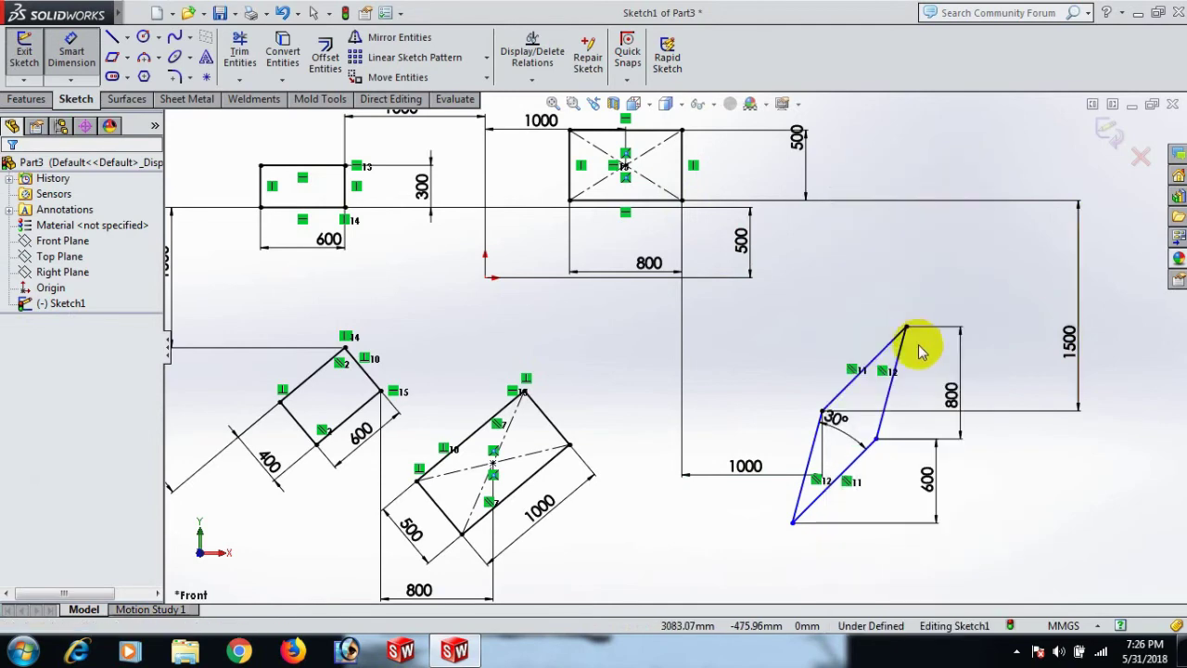
pyautogui.moveTo(906, 331)
pyautogui.mouseDown()
pyautogui.moveTo(803, 321)
pyautogui.moveTo(882, 313)
pyautogui.moveTo(926, 339)
pyautogui.mouseUp()
pyautogui.click(1048, 482)
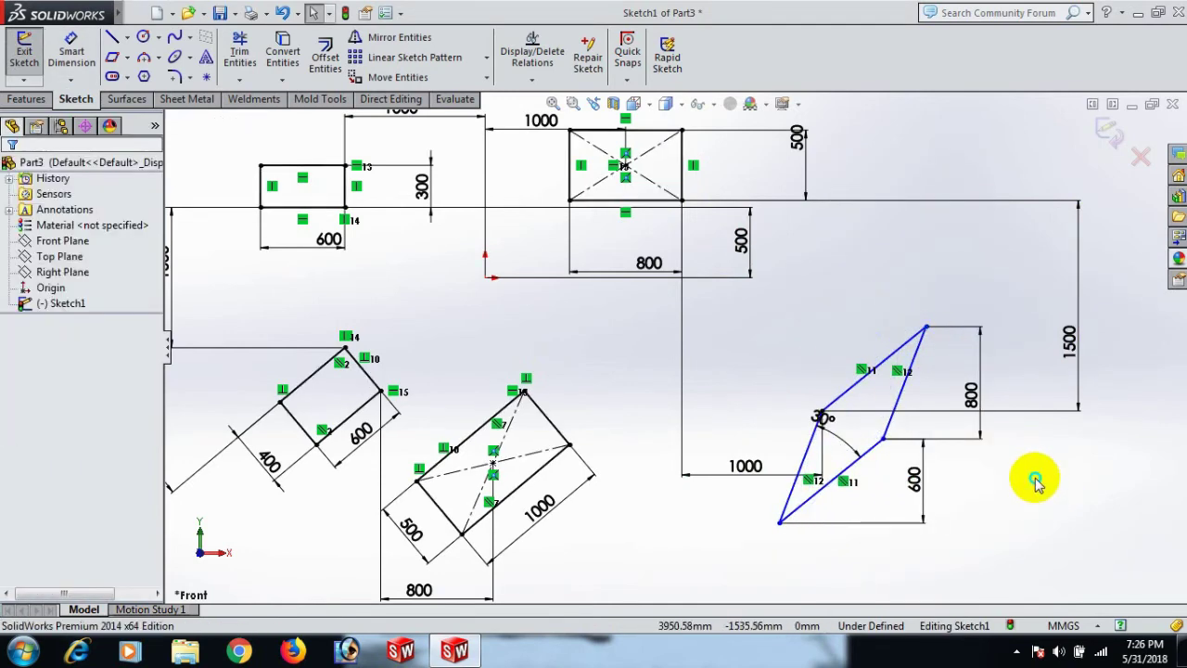
pyautogui.moveTo(1033, 479); pyautogui.dragTo(1039, 359, button='right')
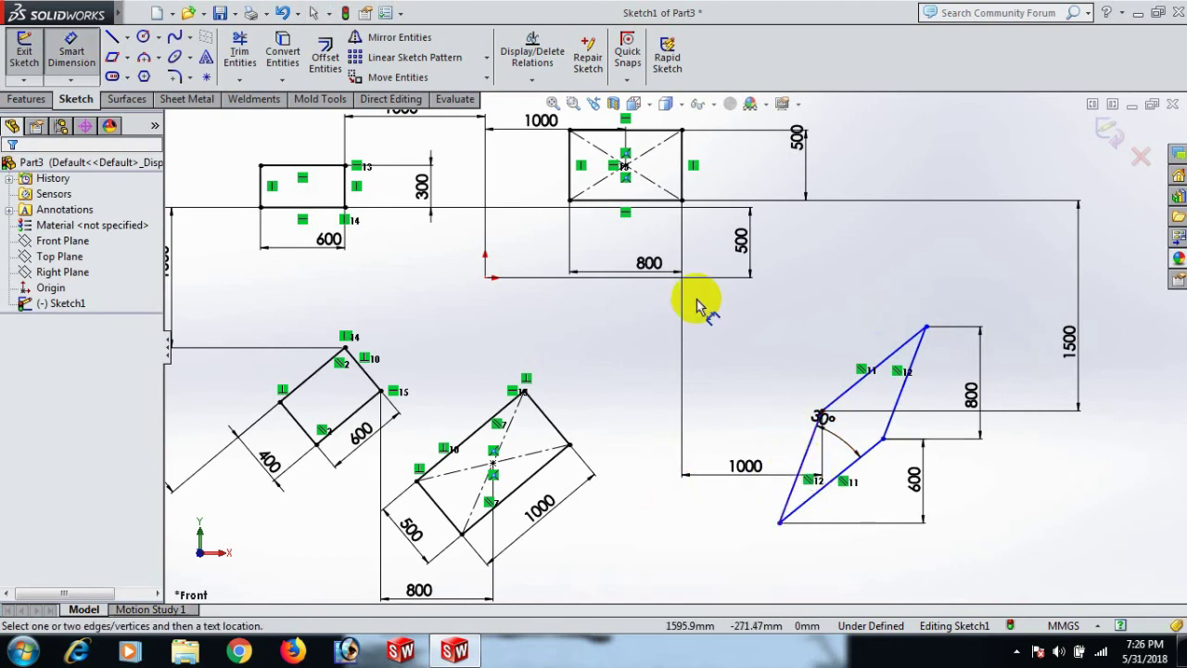
pyautogui.click(659, 205)
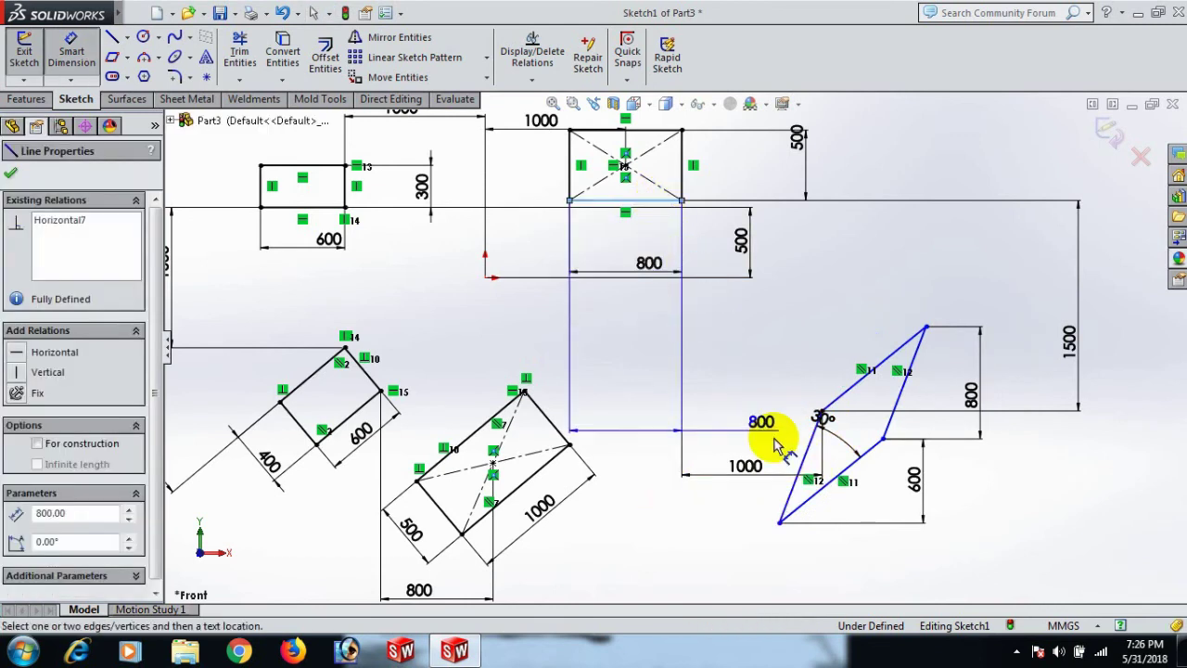
pyautogui.click(804, 461)
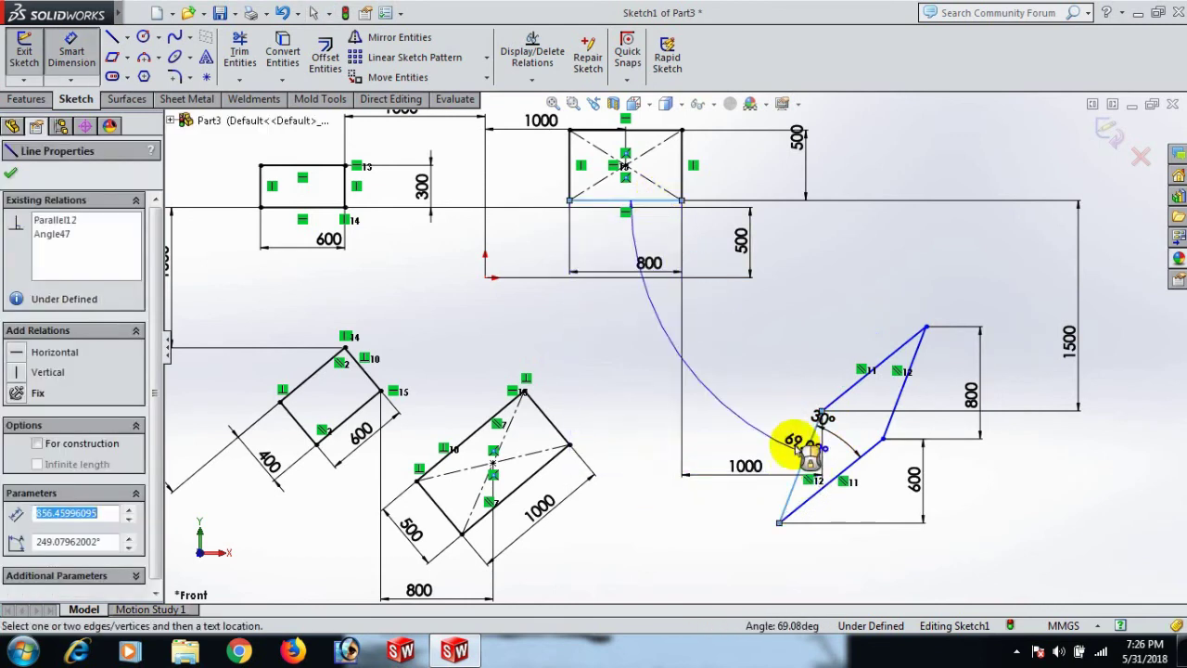
pyautogui.click(761, 406)
pyautogui.write('7')
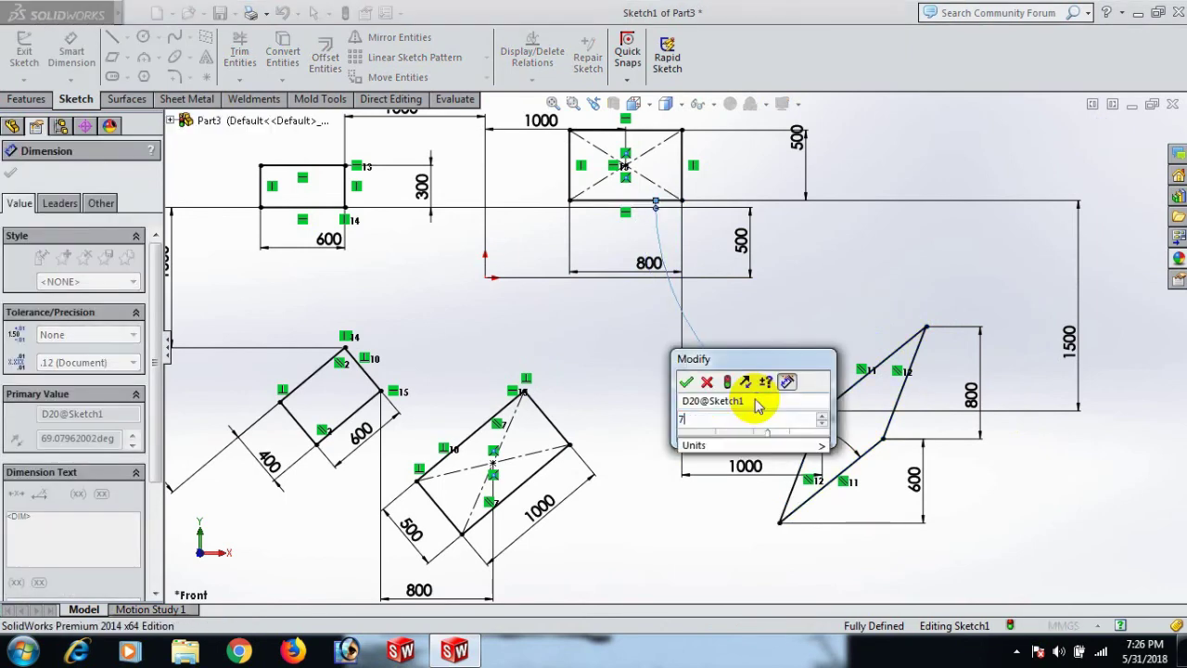
pyautogui.write('0')
pyautogui.press('Return')
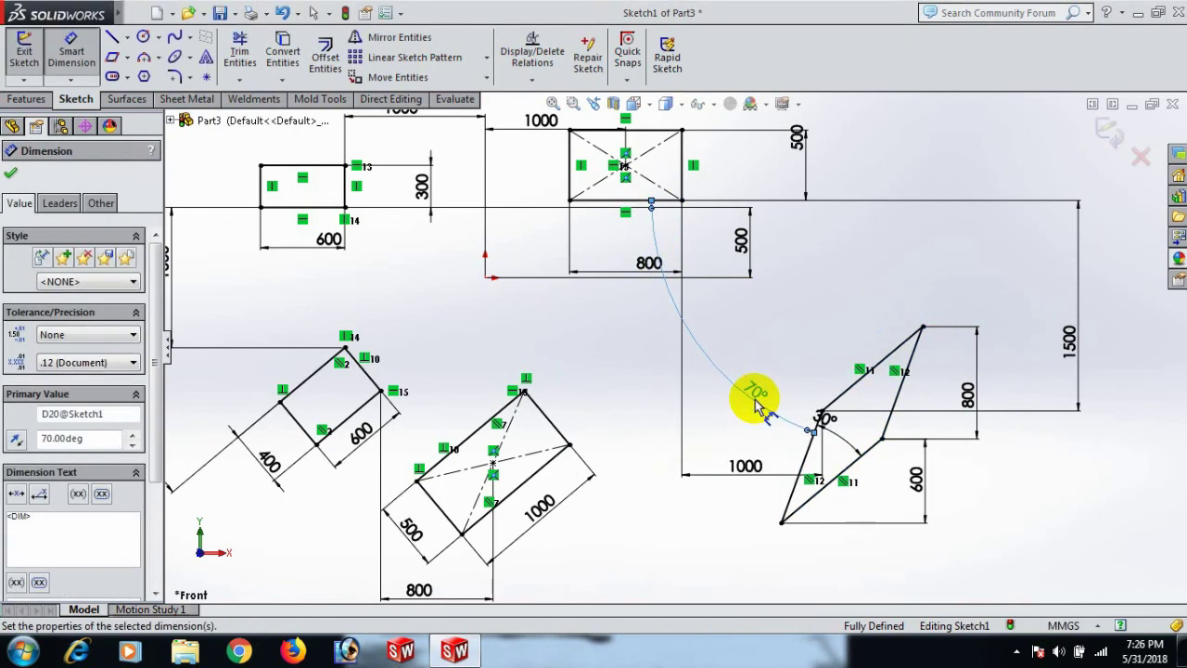
pyautogui.click(776, 291)
pyautogui.rightClick(777, 291)
pyautogui.click(827, 194)
# - Zoom to fit the whole sketch and bring up the File menu
pyautogui.press('f')
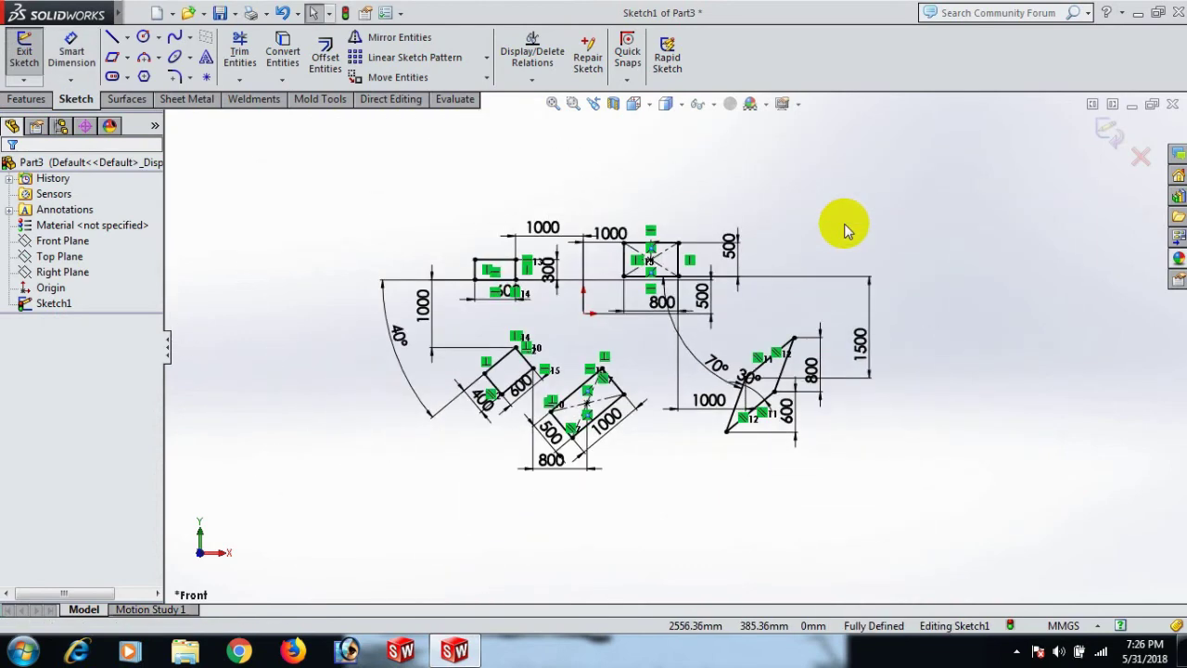
pyautogui.scroll(-2, 575, 334)
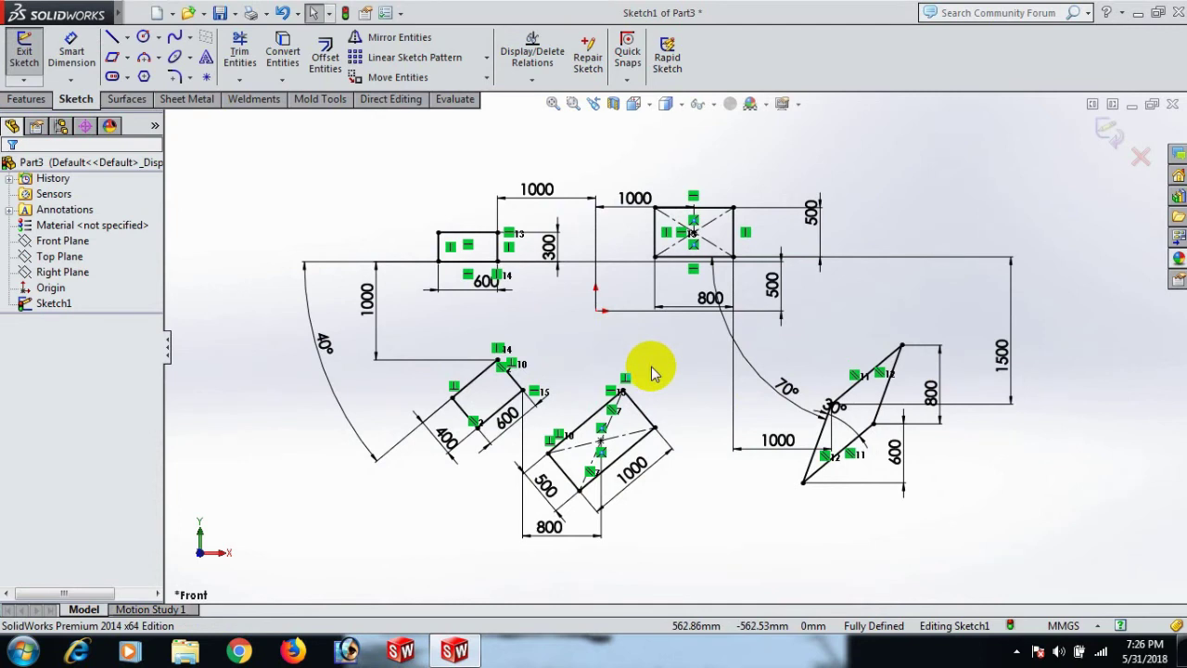
pyautogui.moveTo(75, 13)
pyautogui.click(136, 12)
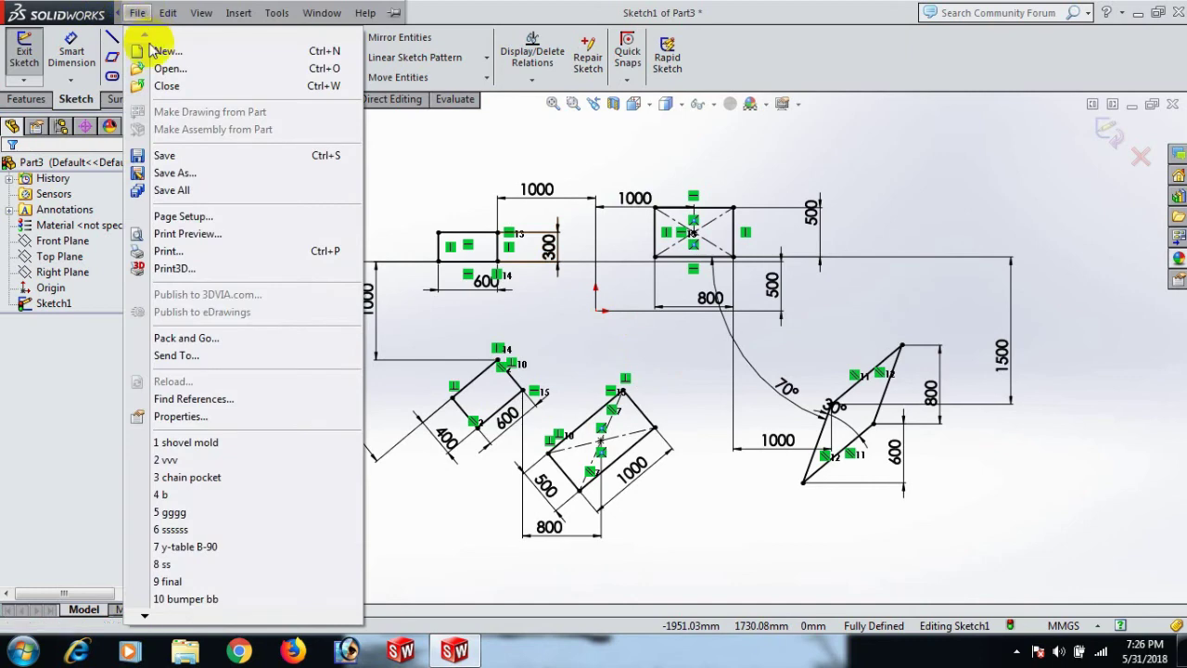
# - Choose Save As and begin typing the new file name starting with 'how to draw'
pyautogui.click(177, 174)
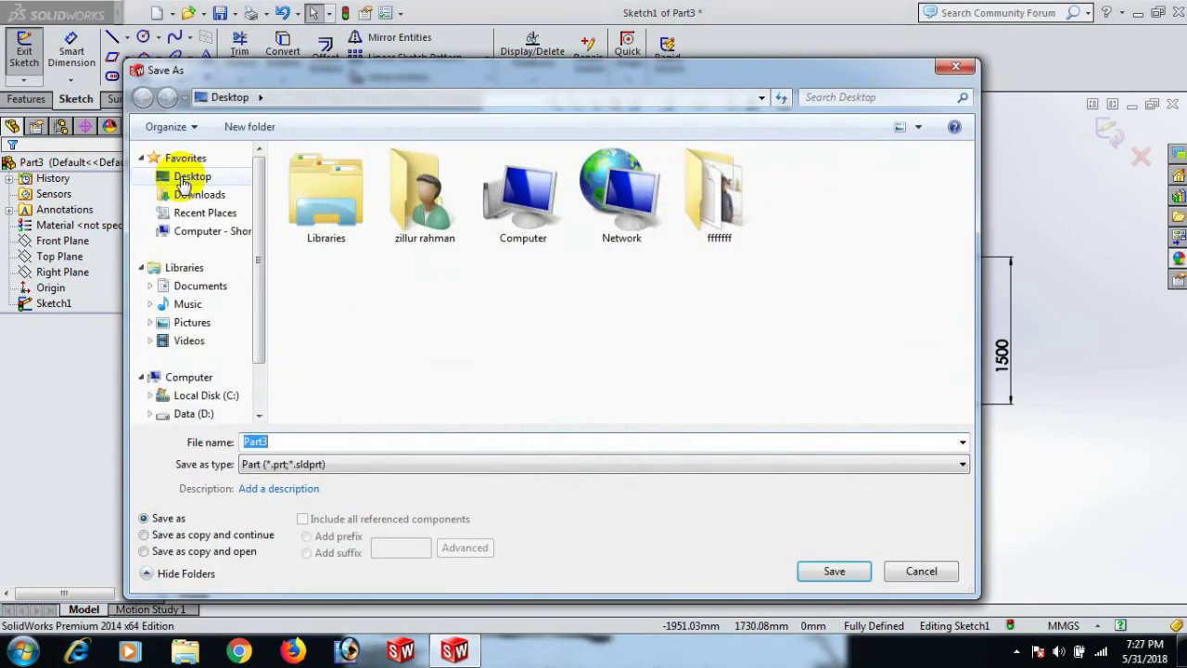
pyautogui.write('ho')
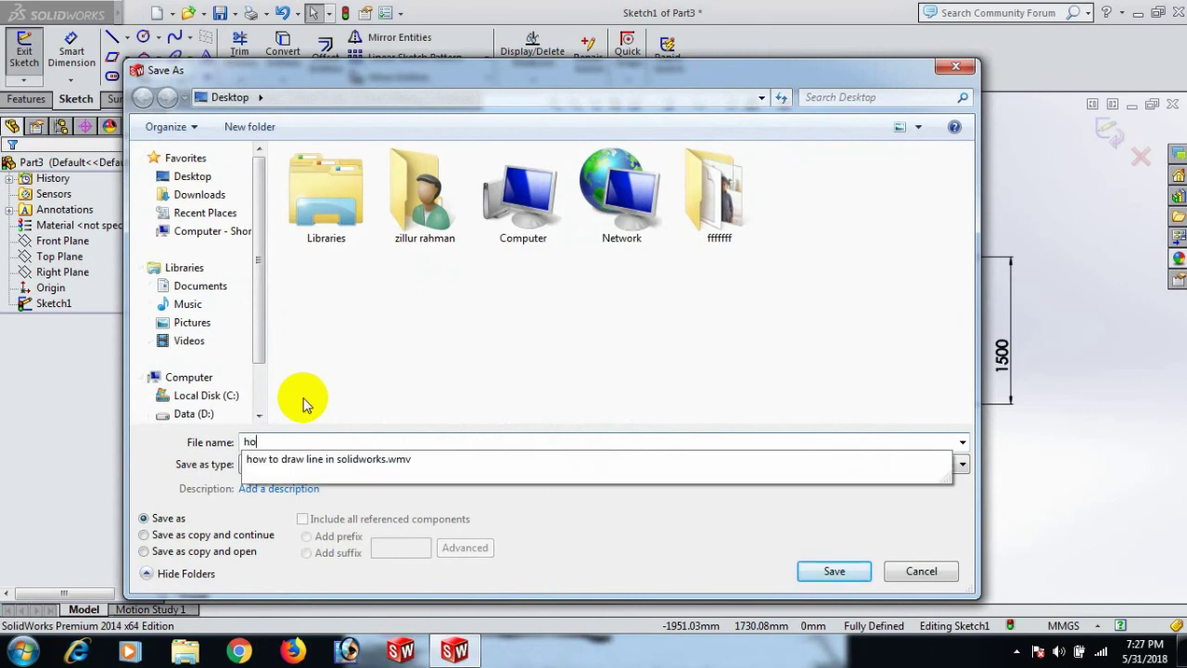